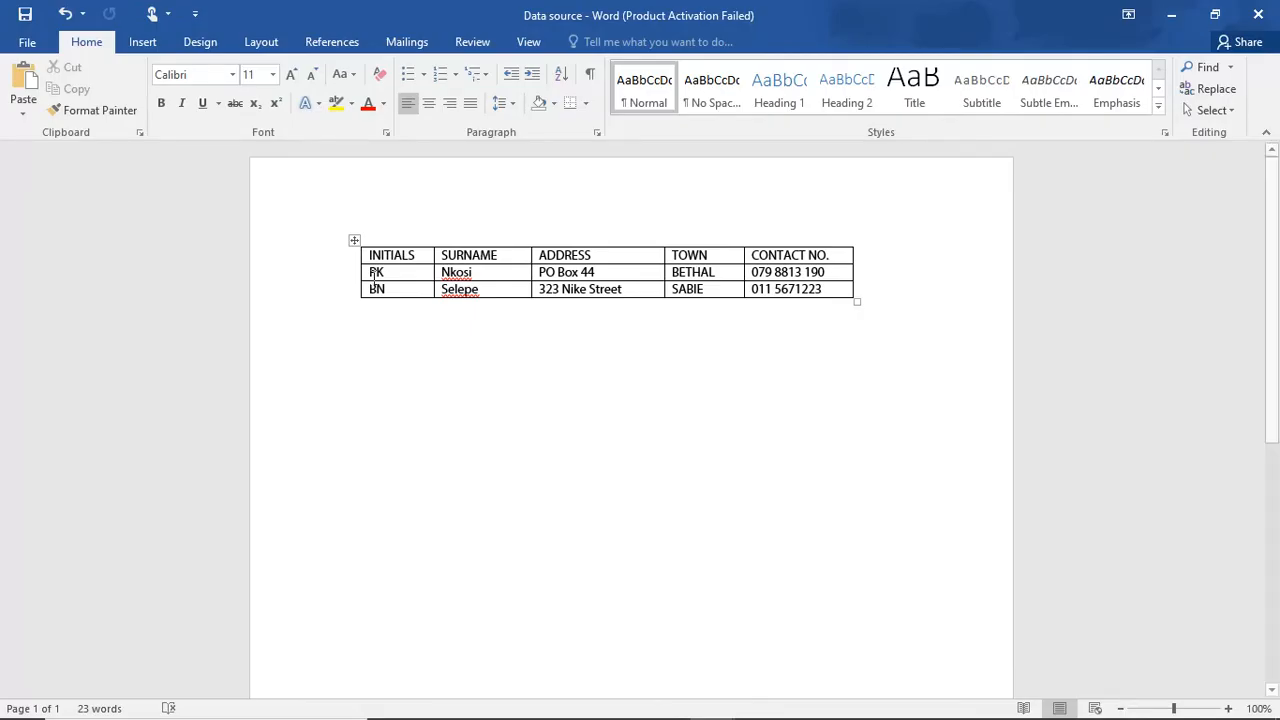
Step: Switch to the data source workbook in Excel and widen the SURNAME column so its heading fits
left_click(1176, 16)
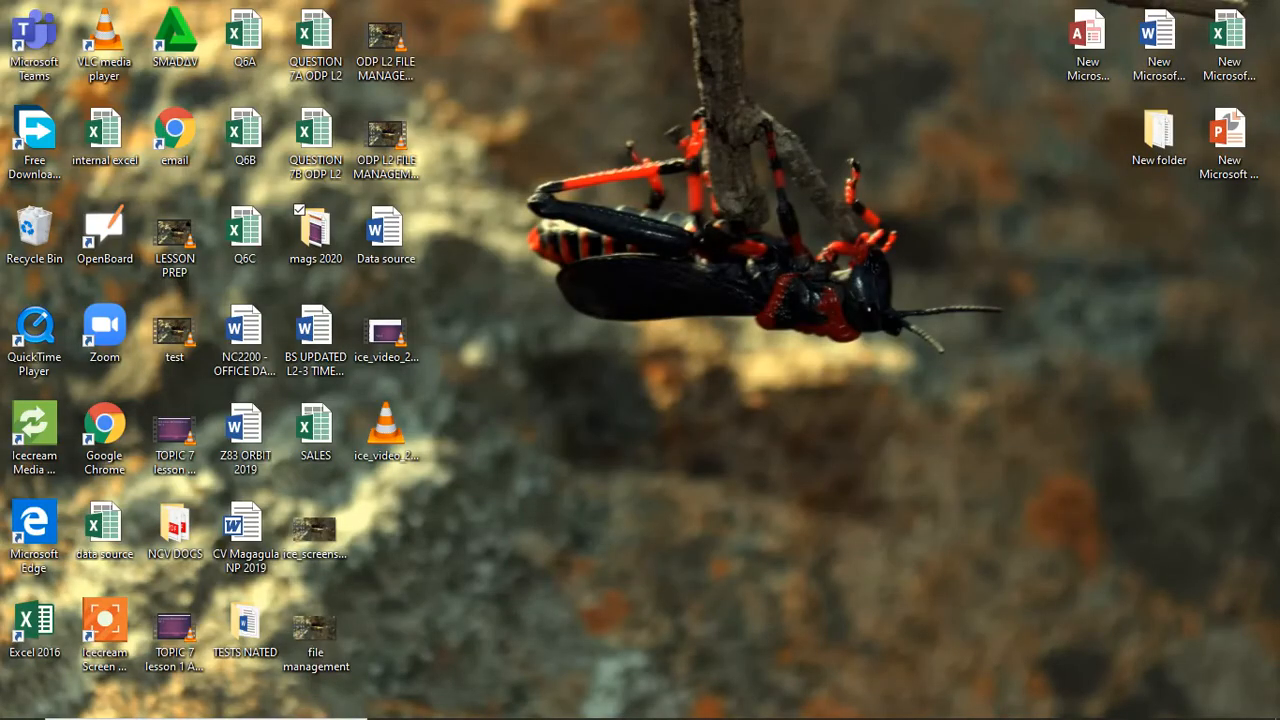
left_click(791, 706)
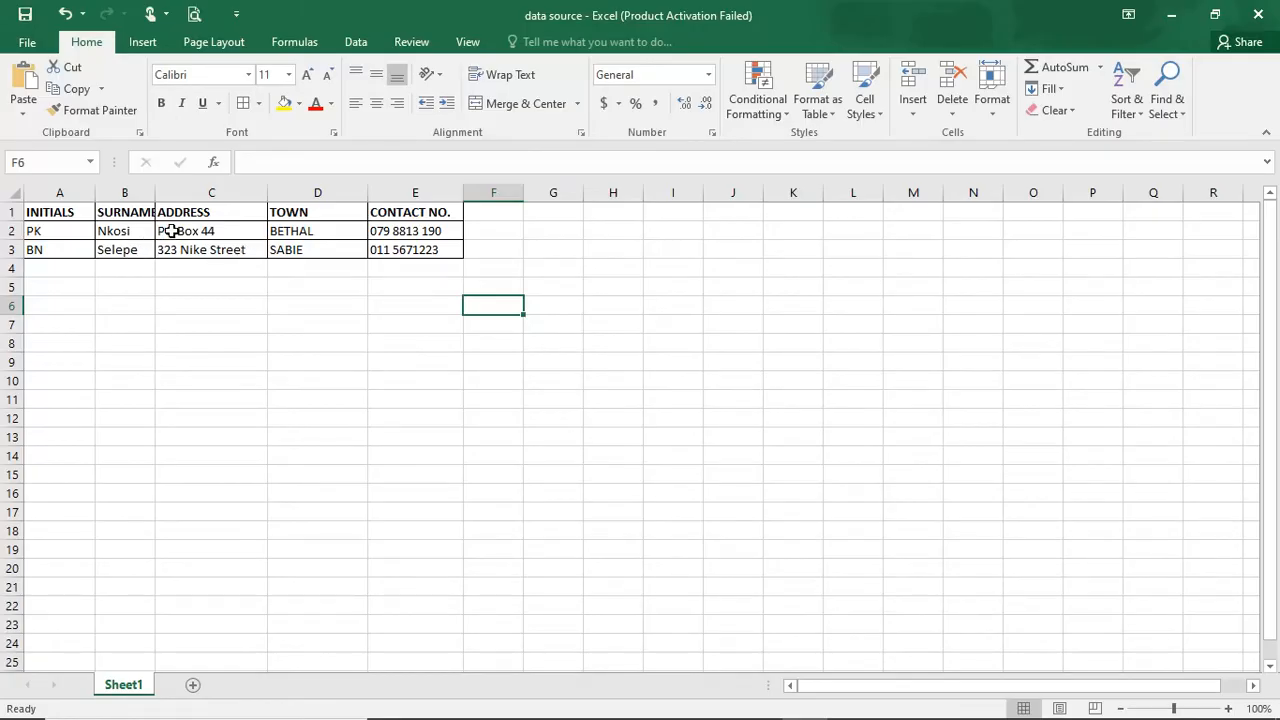
left_click_drag(155, 194, 171, 194)
Step: Switch back to the Data source document in Word and create a new blank document
mouse_move(590, 718)
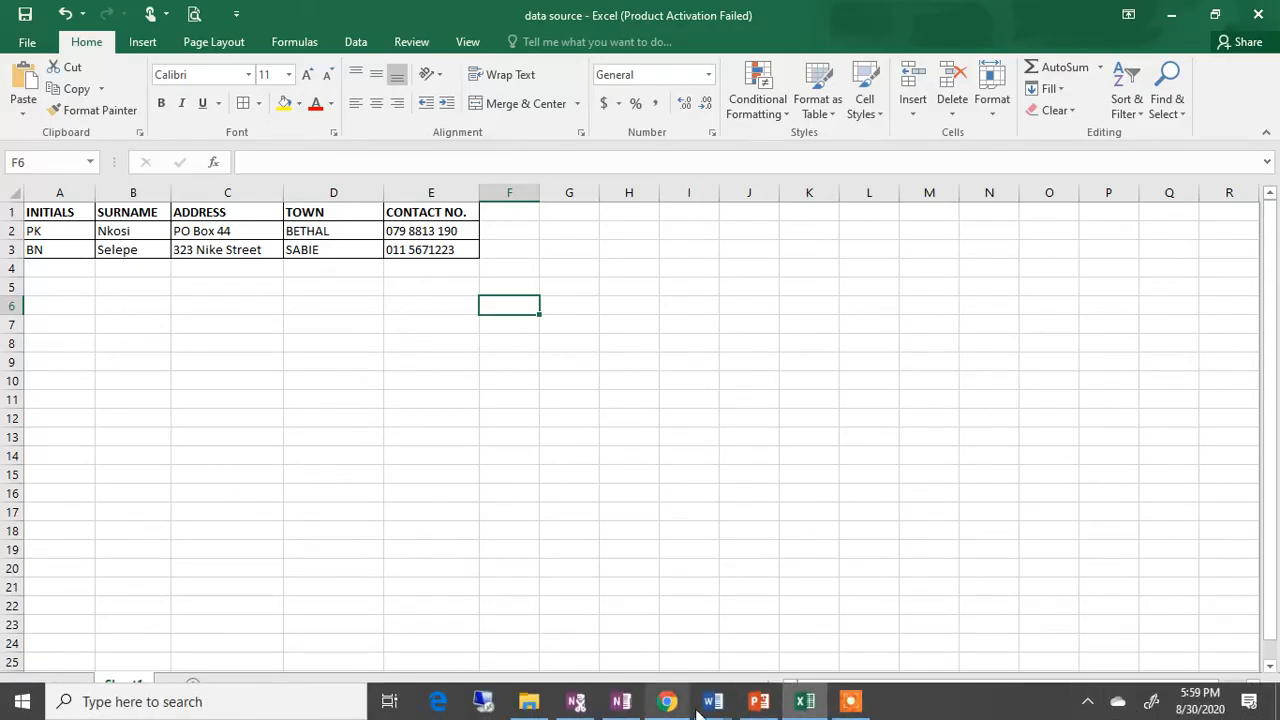
mouse_move(758, 706)
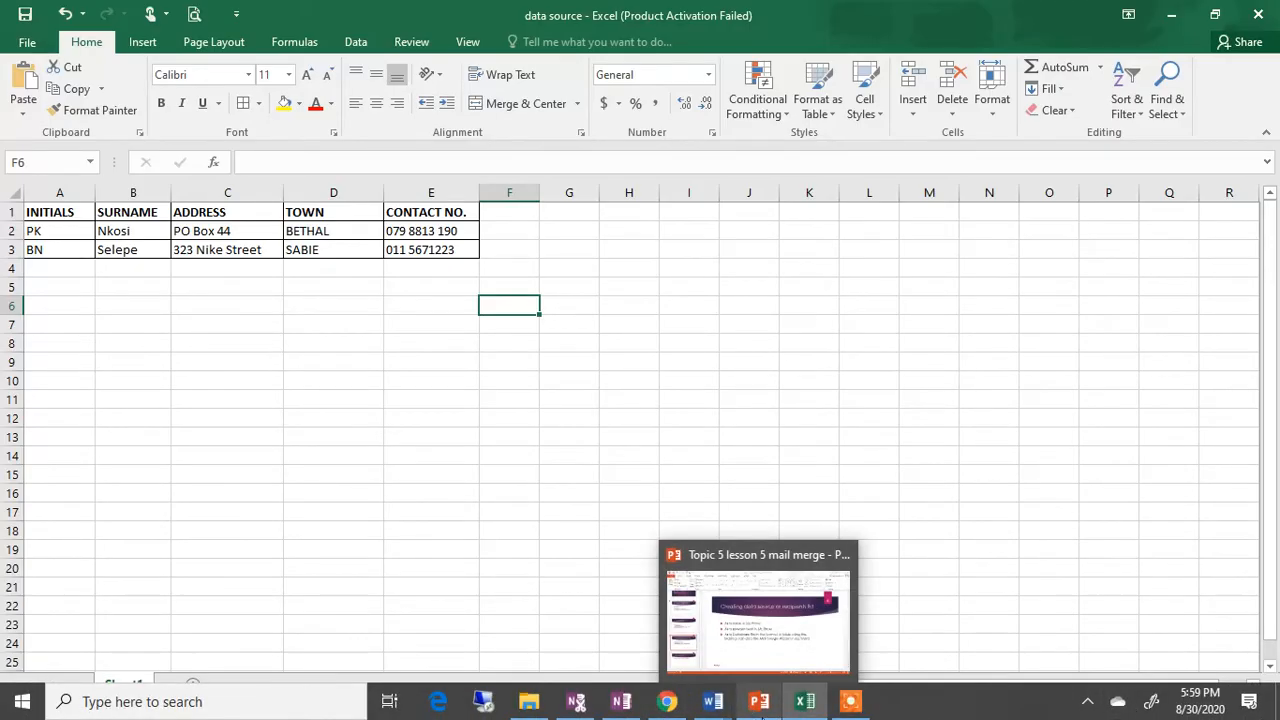
mouse_move(713, 706)
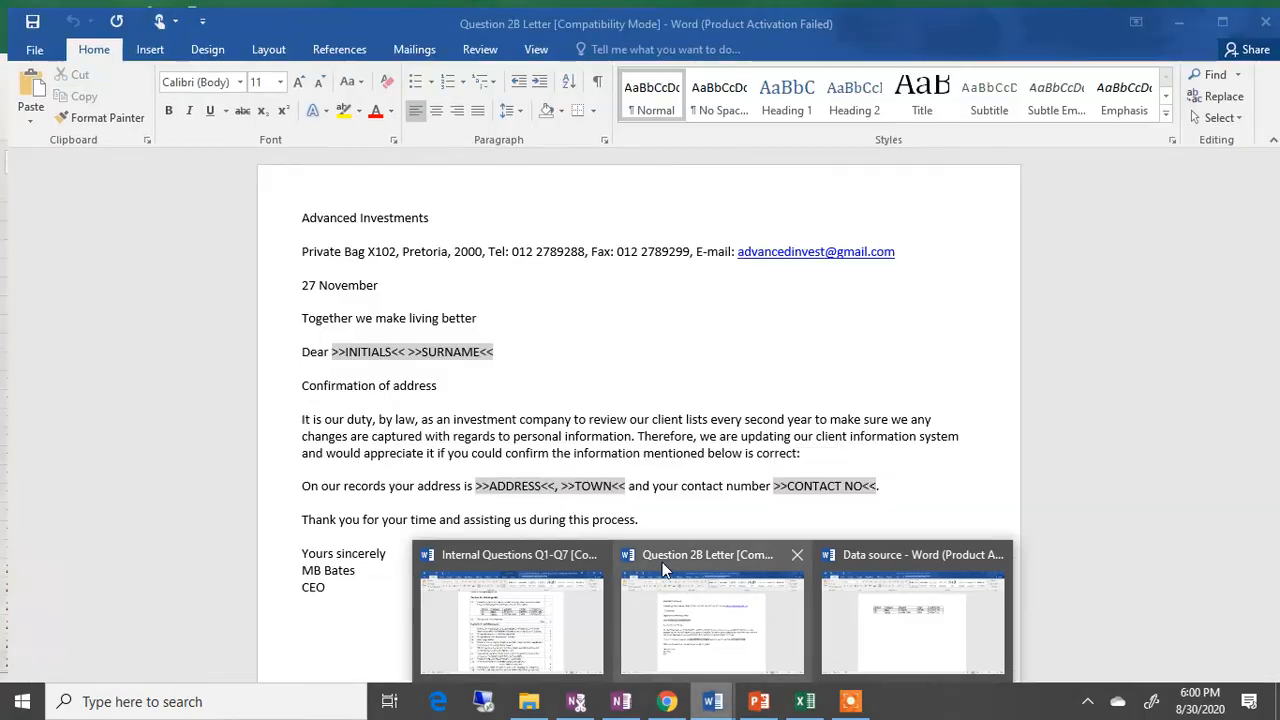
mouse_move(662, 566)
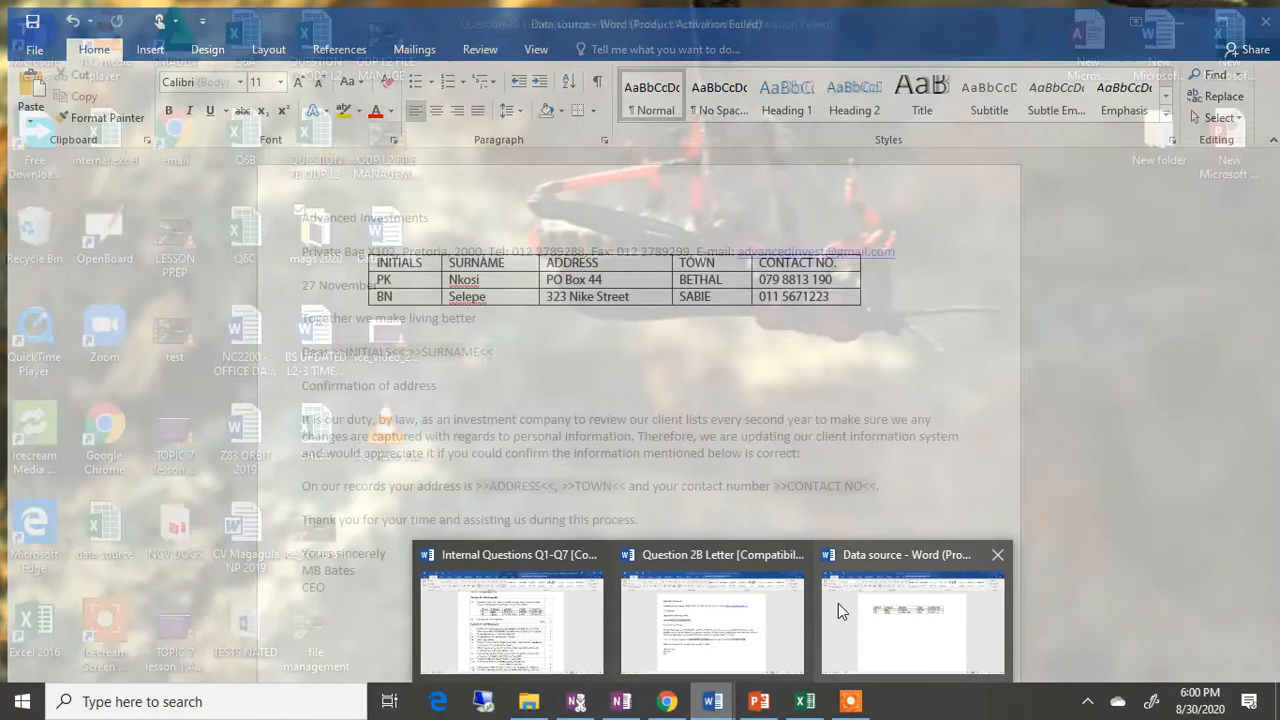
mouse_move(857, 623)
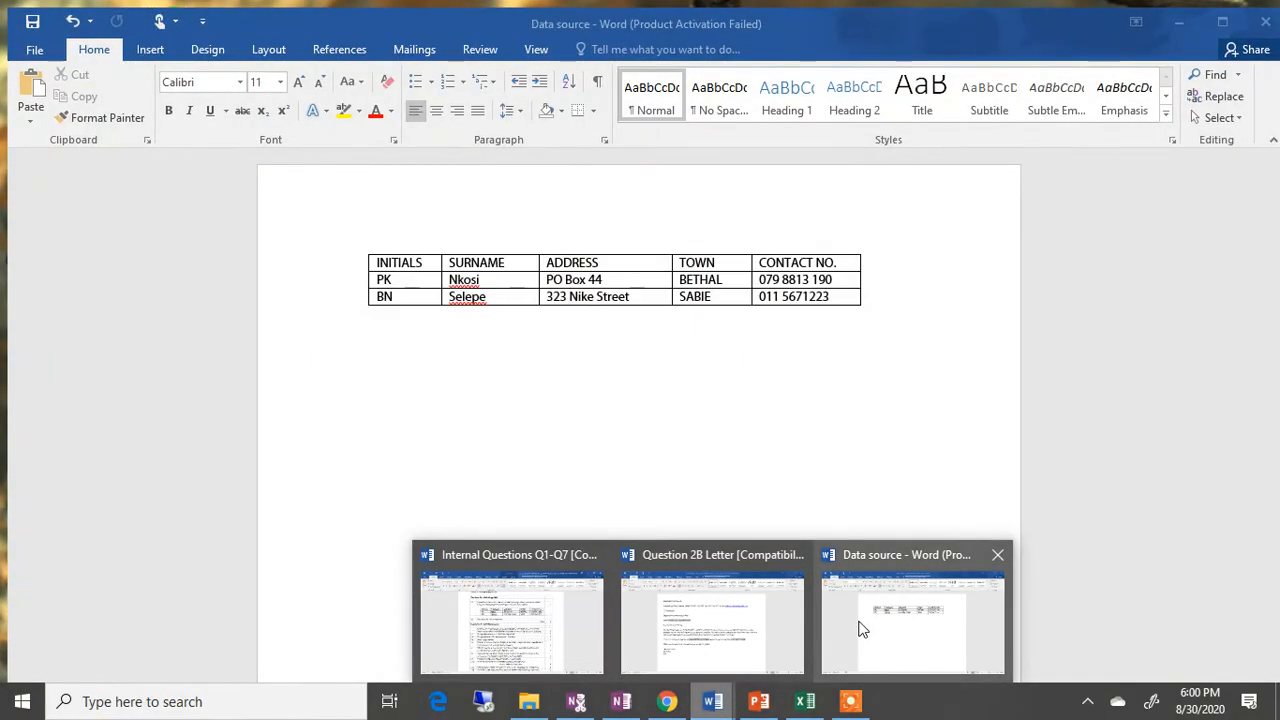
left_click(940, 642)
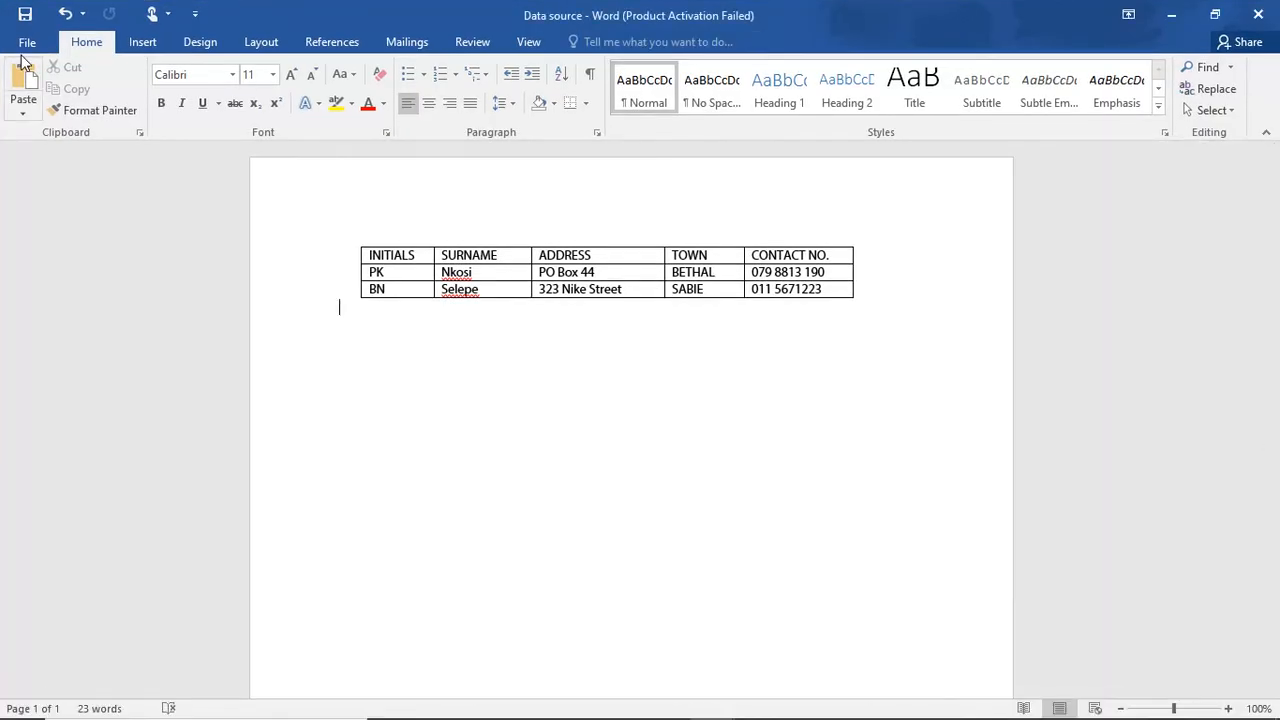
left_click(26, 44)
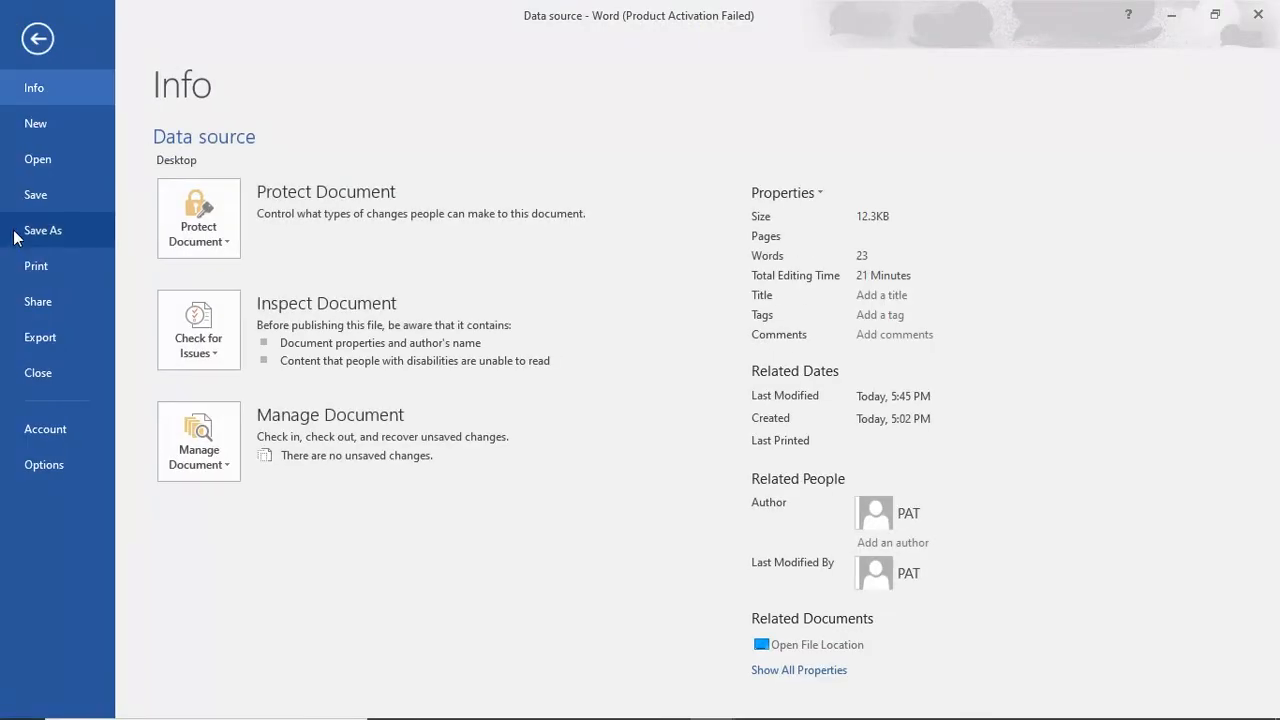
left_click(47, 128)
left_click(268, 306)
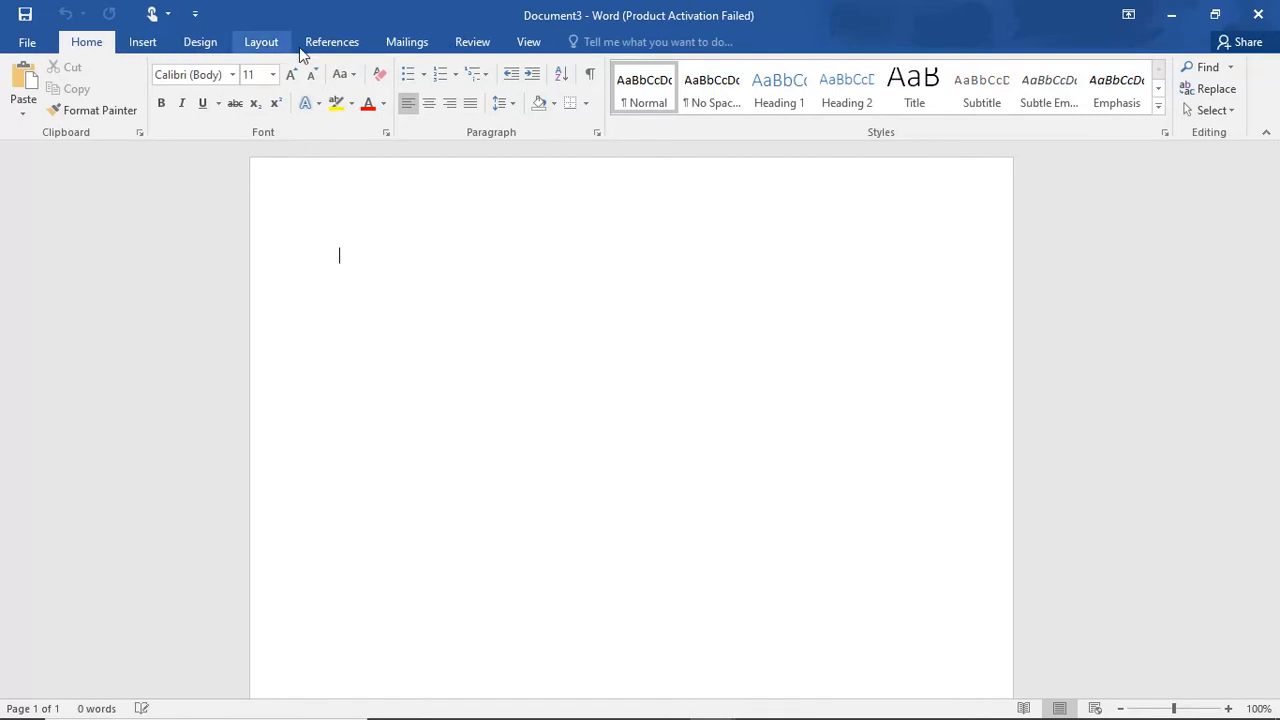
Step: Start the Step-by-Step Mail Merge Wizard for letters, use the current document, and continue to recipient selection
left_click(409, 43)
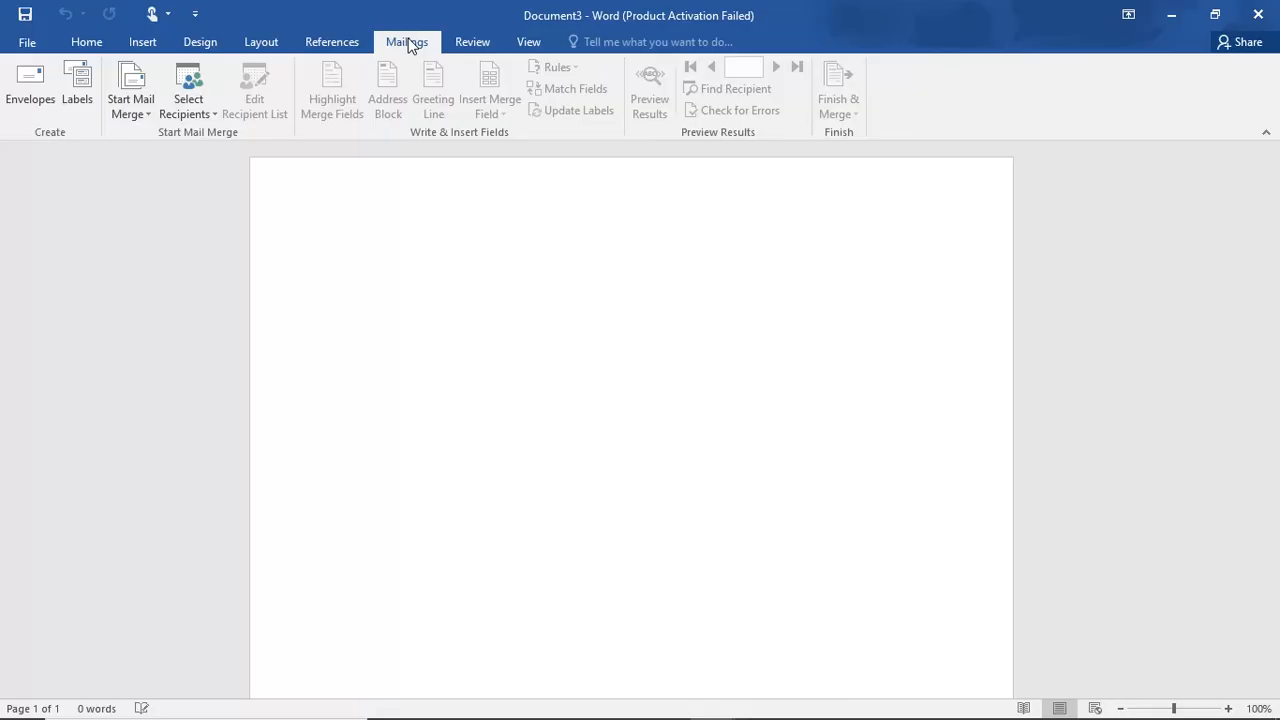
left_click(143, 116)
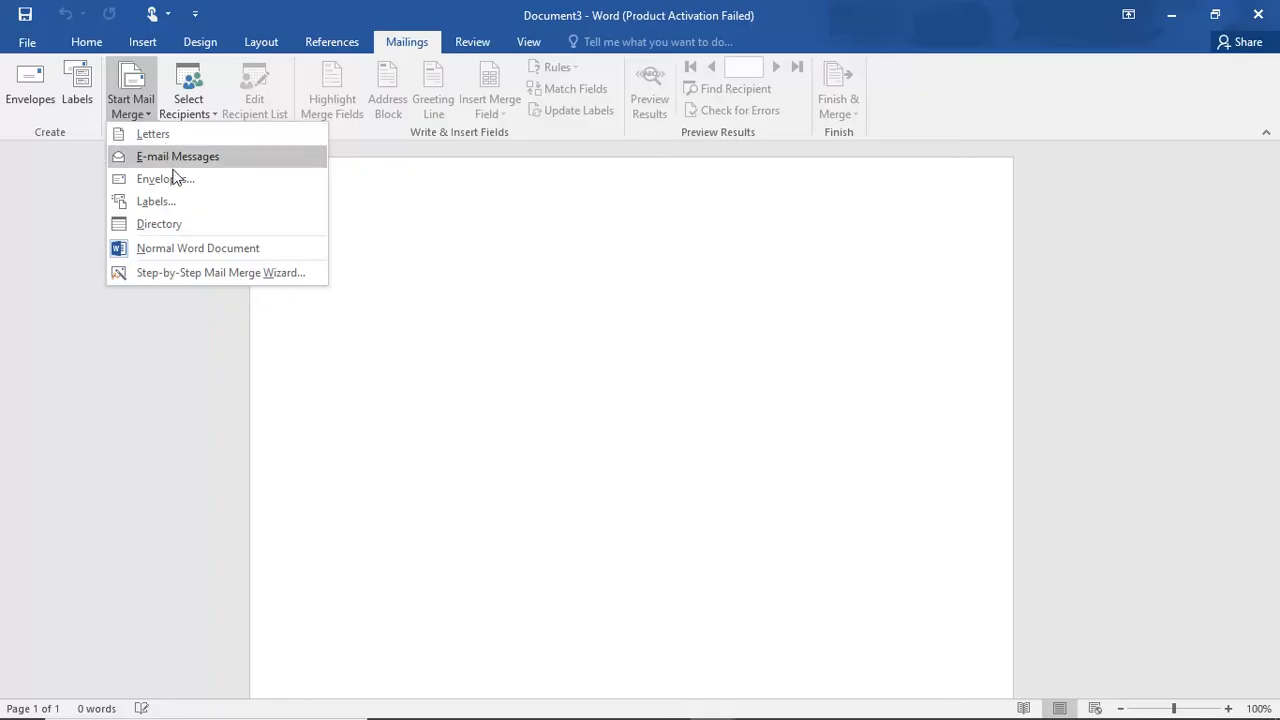
left_click(182, 274)
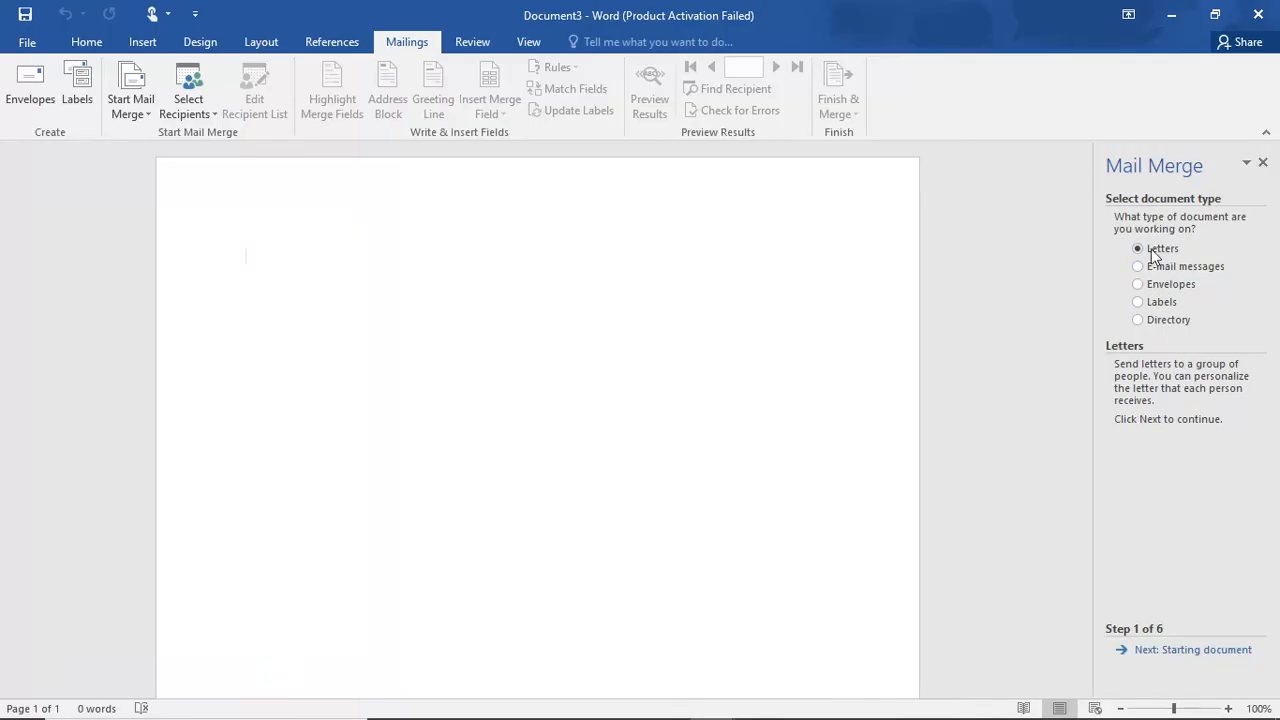
left_click(1168, 650)
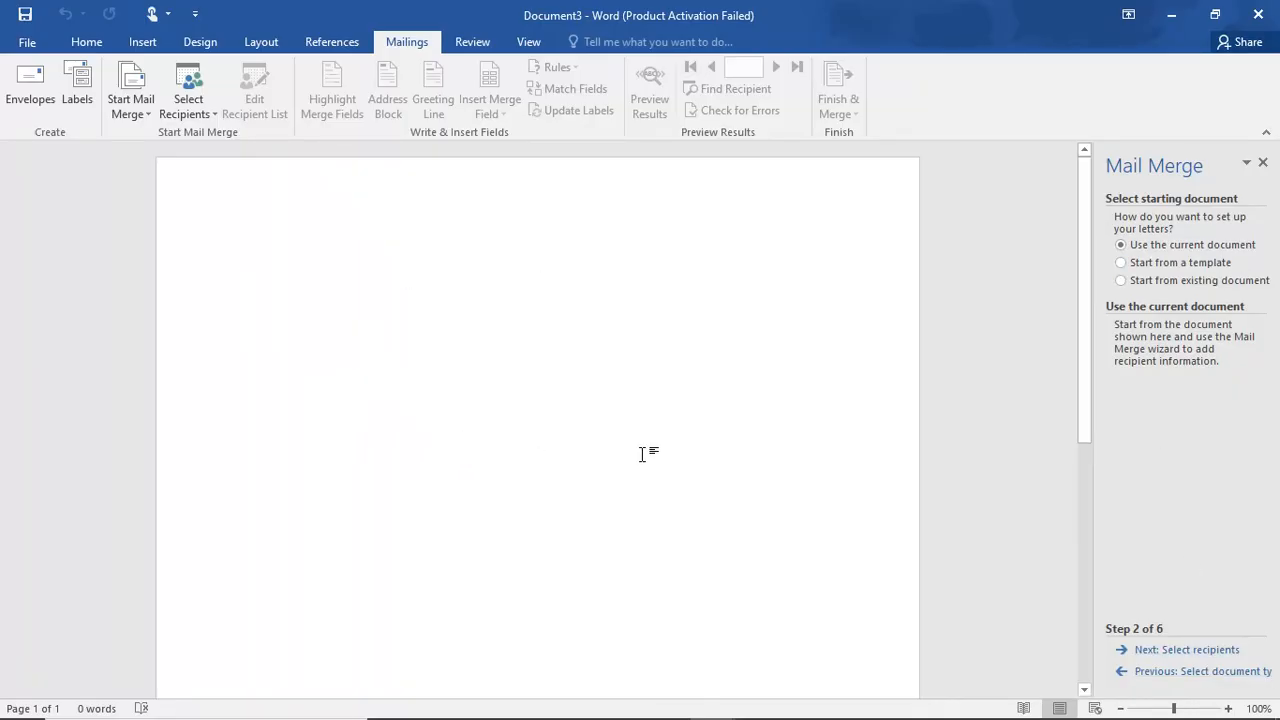
left_click(1200, 651)
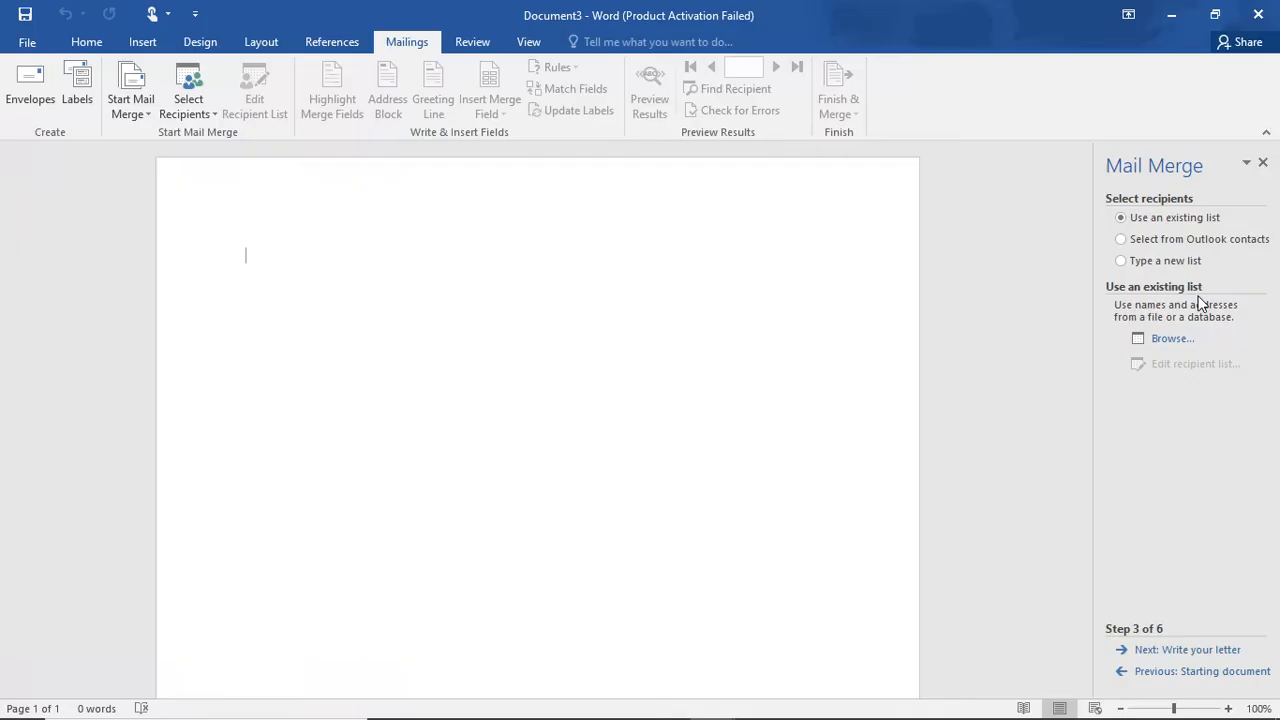
Step: Choose to type a new recipient list and start creating it in the New Address List dialog
left_click(1124, 263)
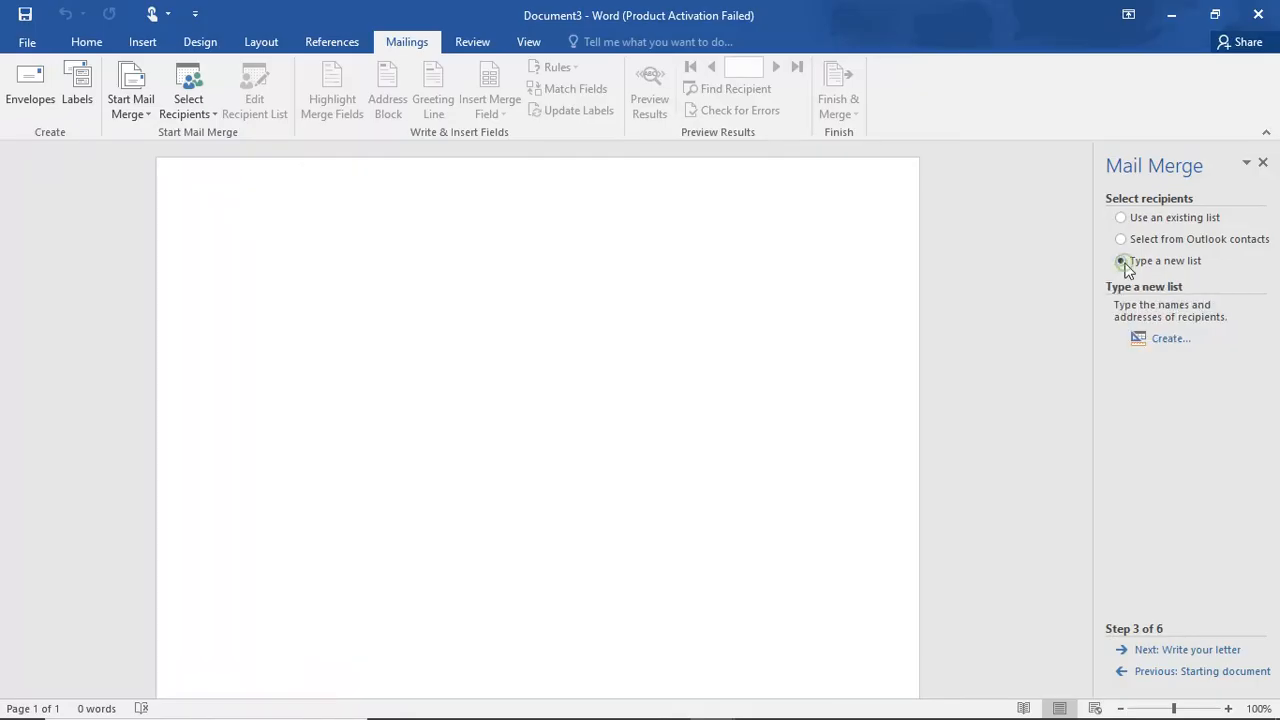
left_click(1166, 342)
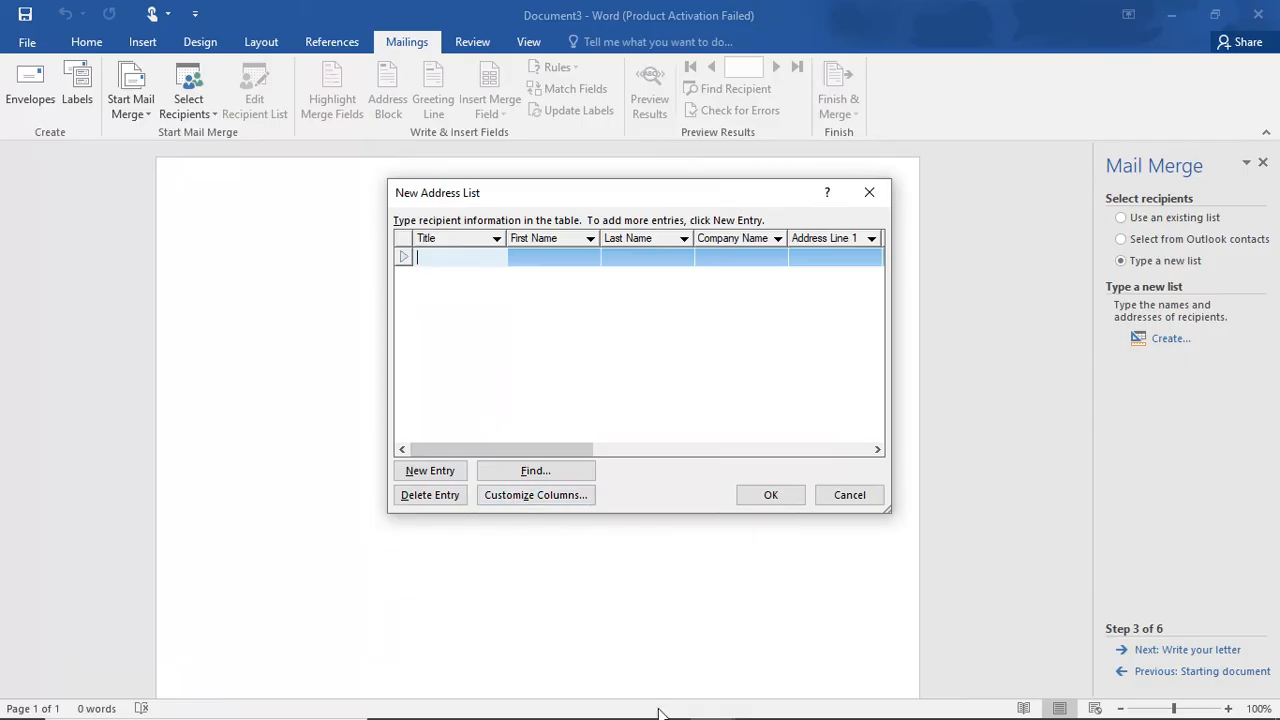
mouse_move(660, 718)
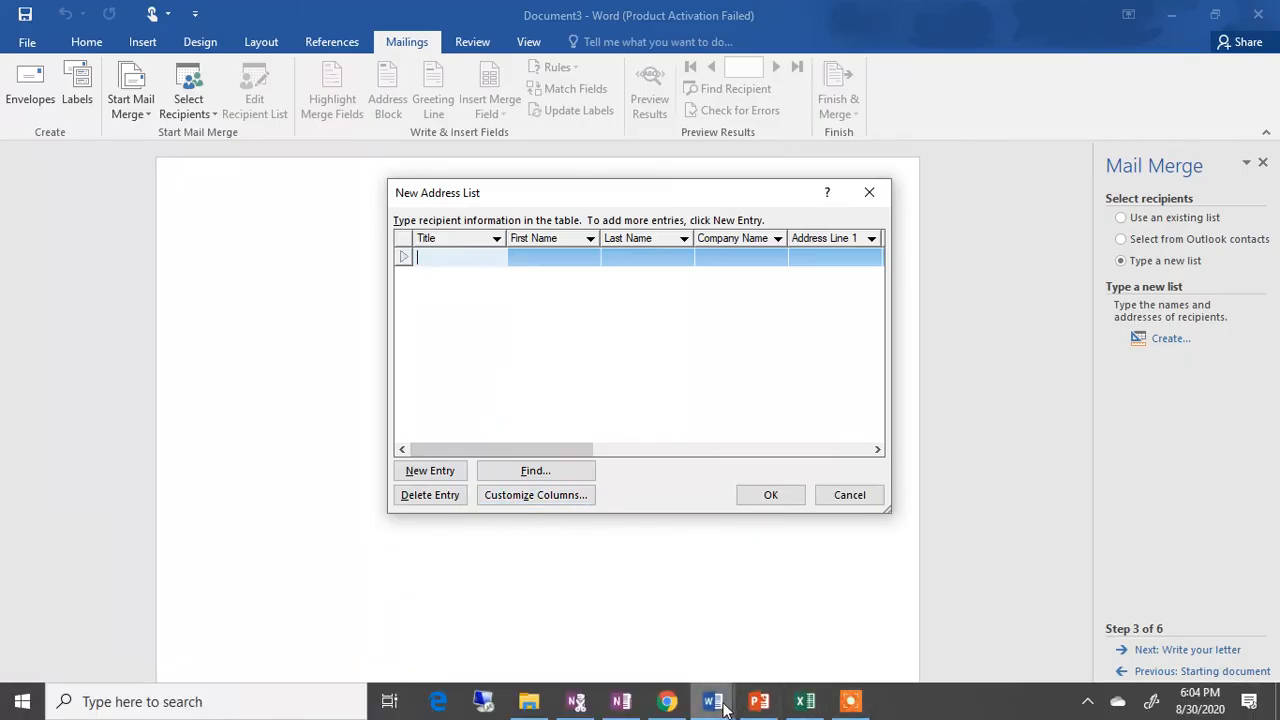
mouse_move(714, 700)
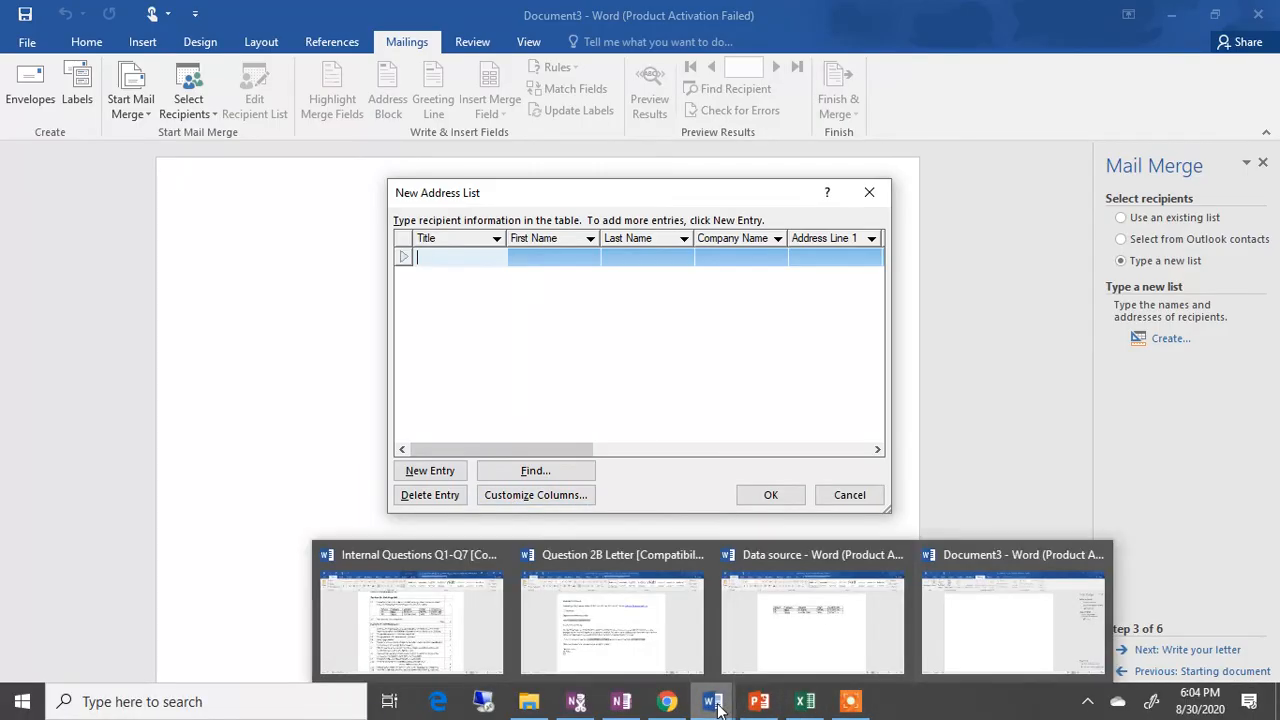
left_click(967, 632)
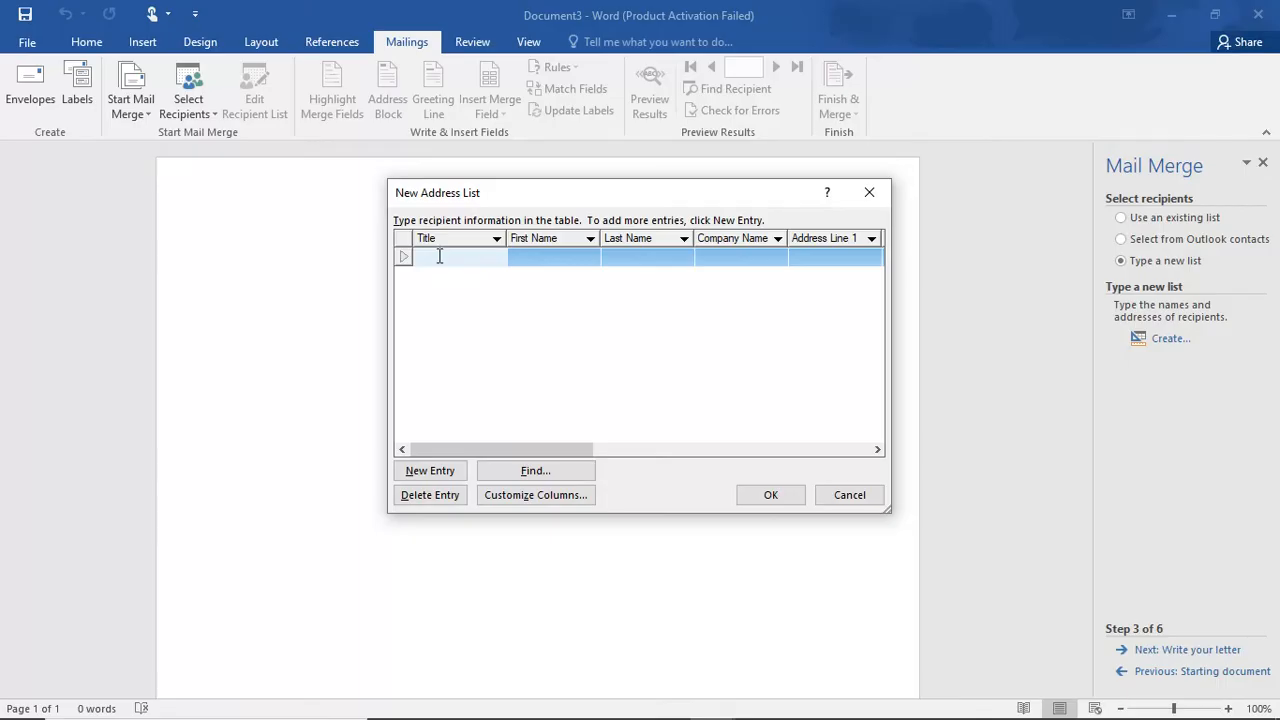
Step: Customize the address list columns by adding a field named NAME after Title
left_click(532, 495)
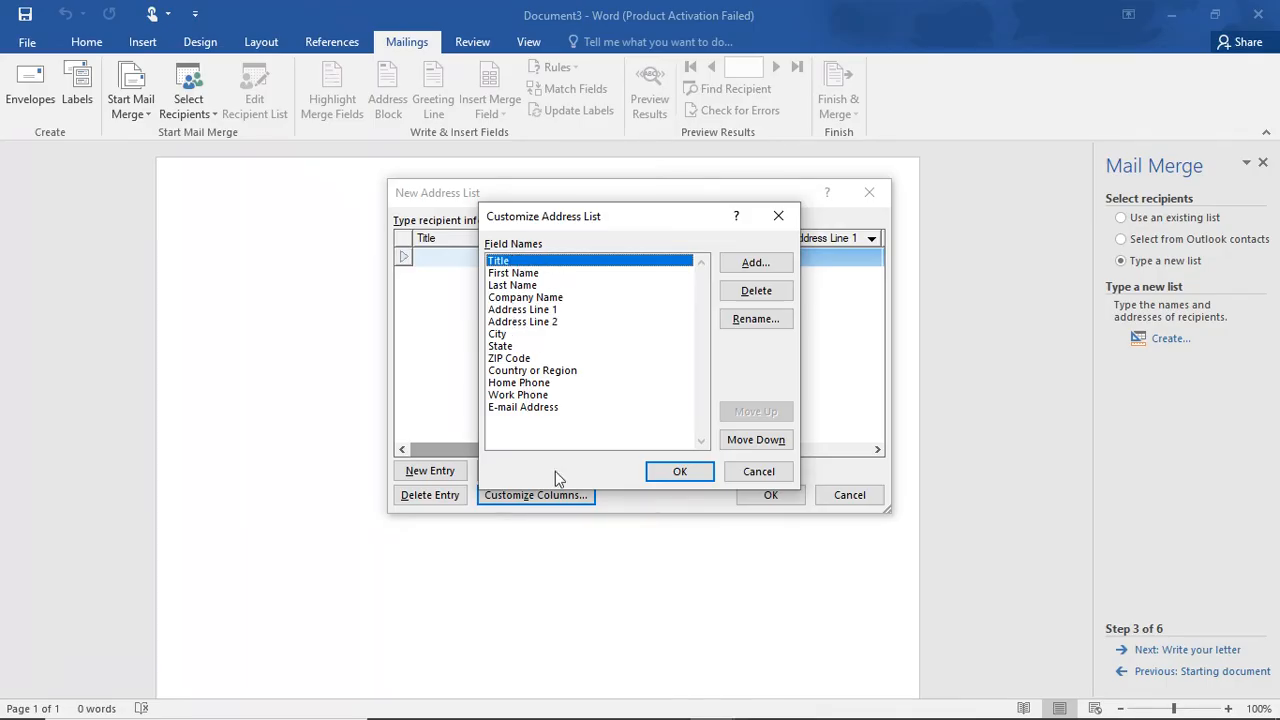
left_click(765, 263)
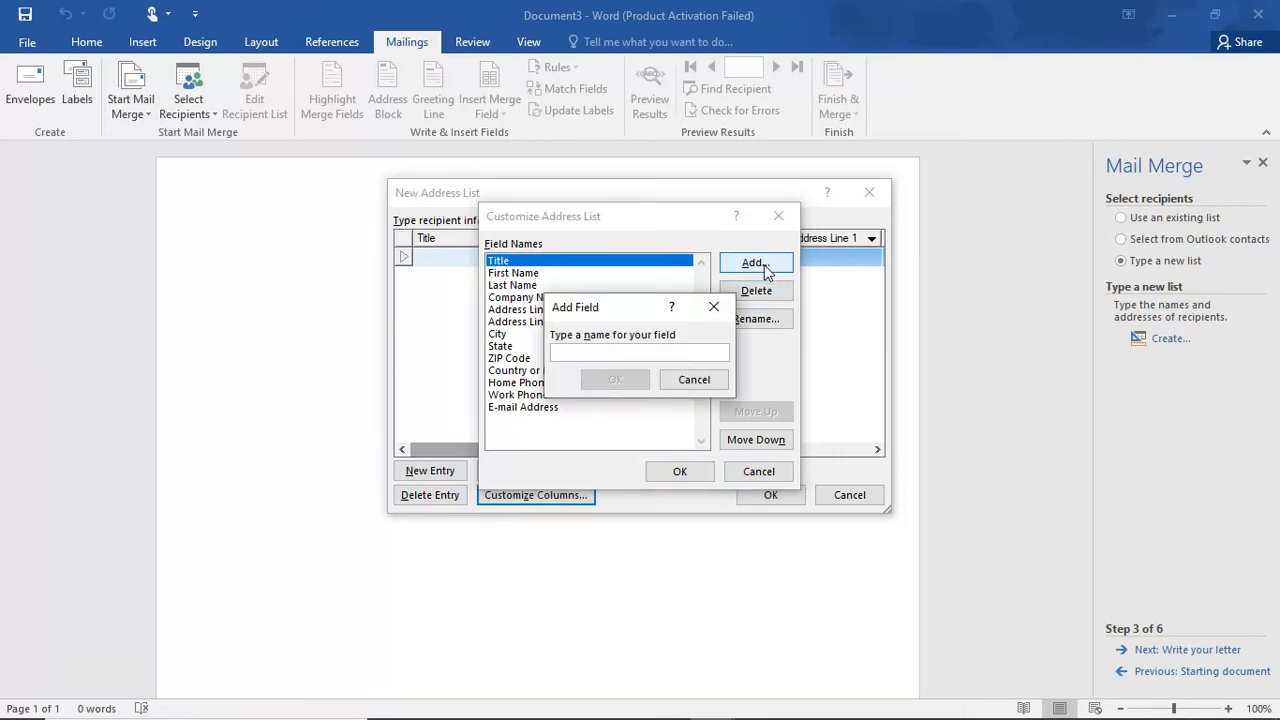
type("NAM")
type("E")
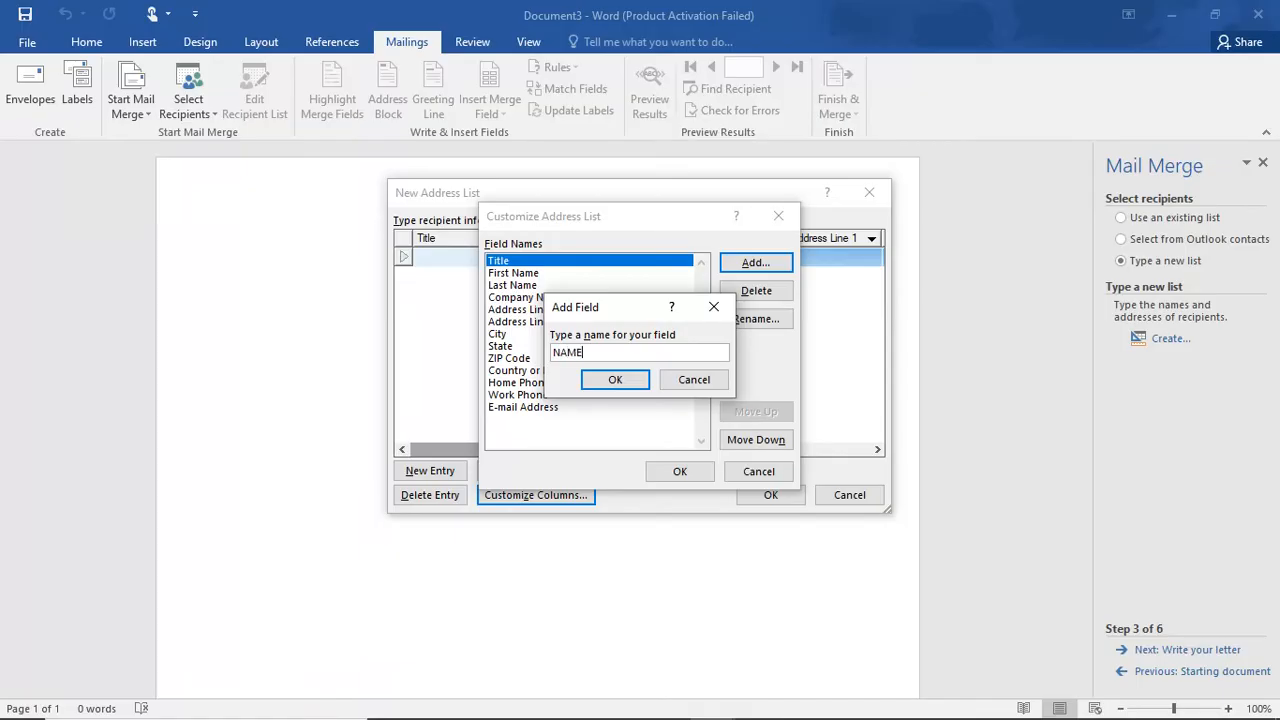
left_click(636, 385)
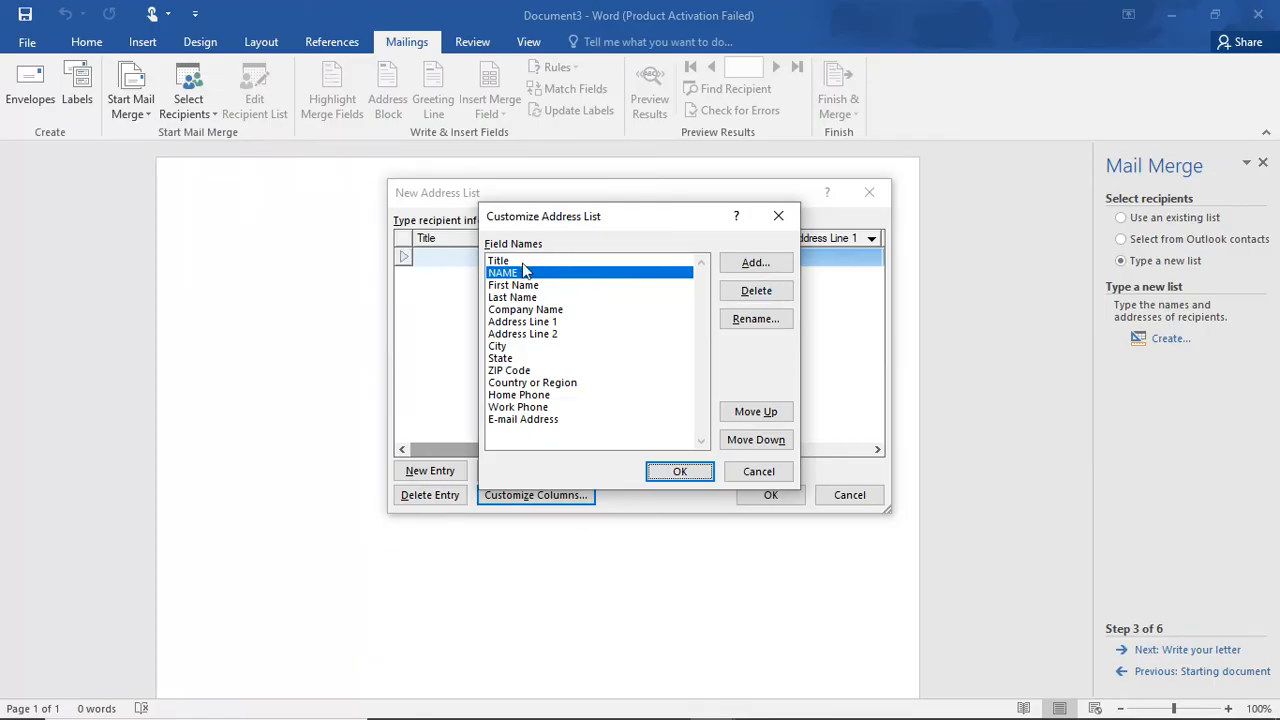
Step: Delete the E-mail Address, Work Phone and Home Phone fields from the address list
left_click(517, 420)
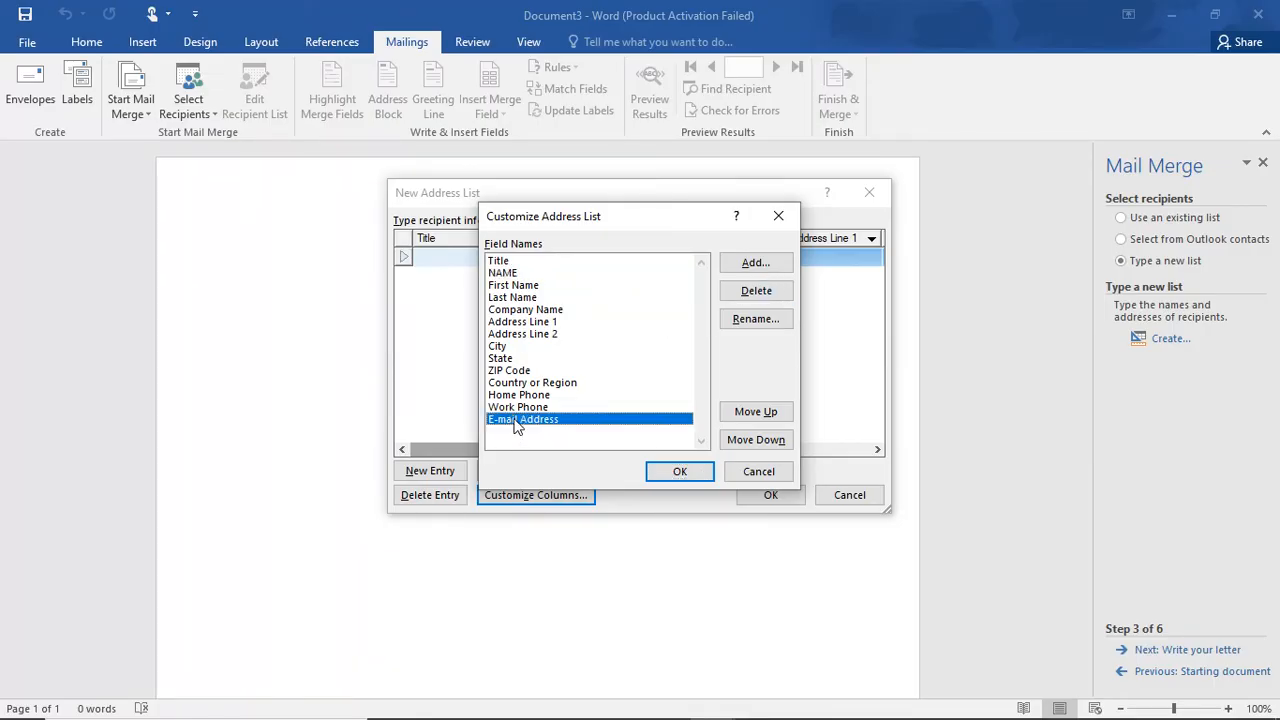
left_click(757, 289)
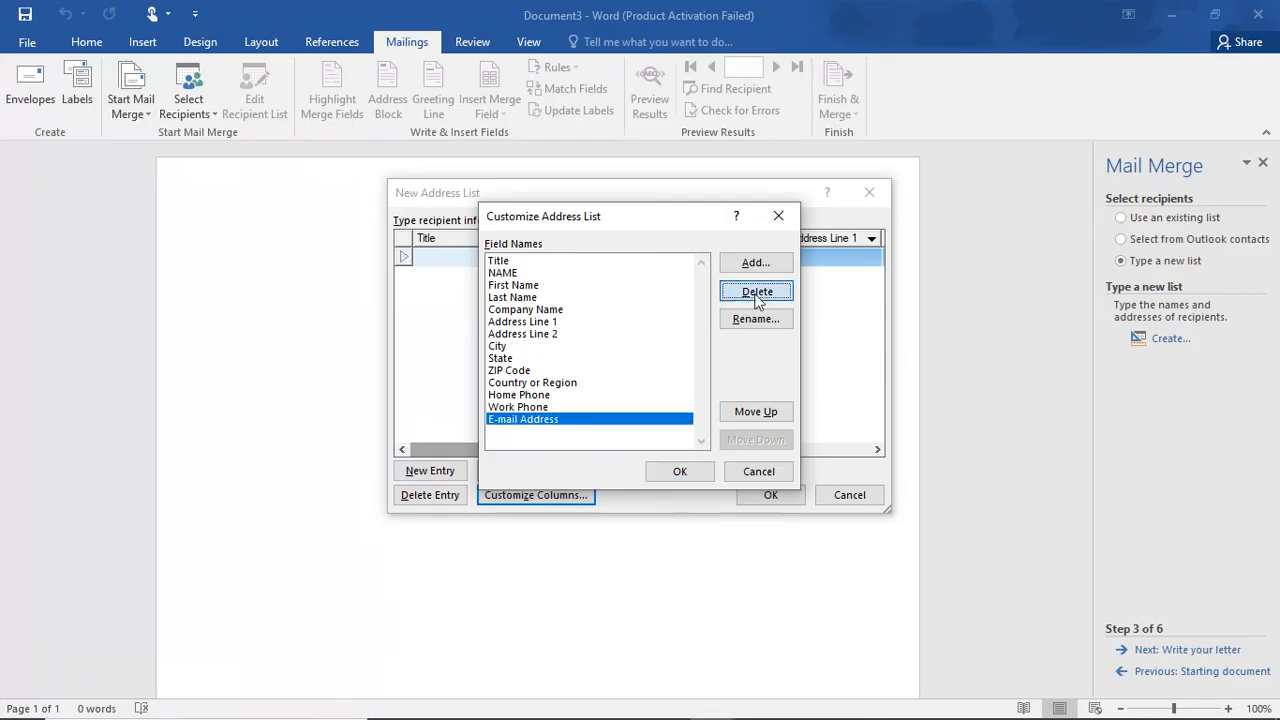
left_click(633, 422)
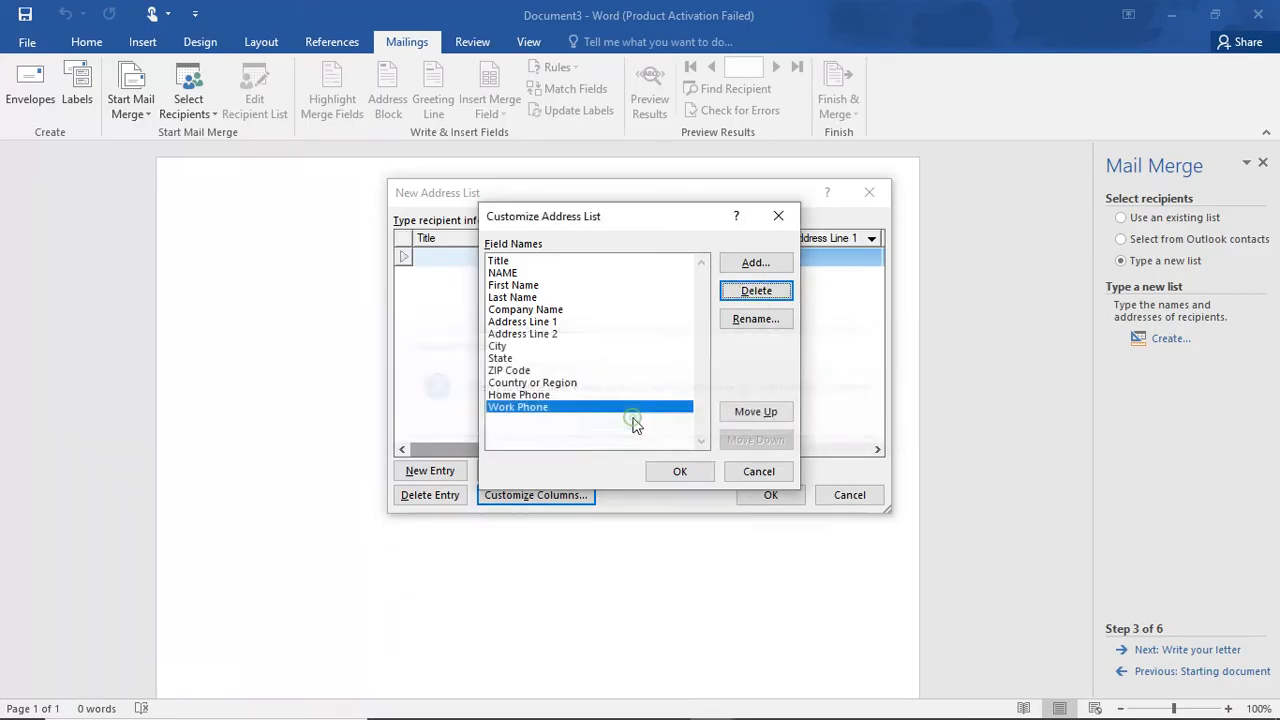
left_click(528, 408)
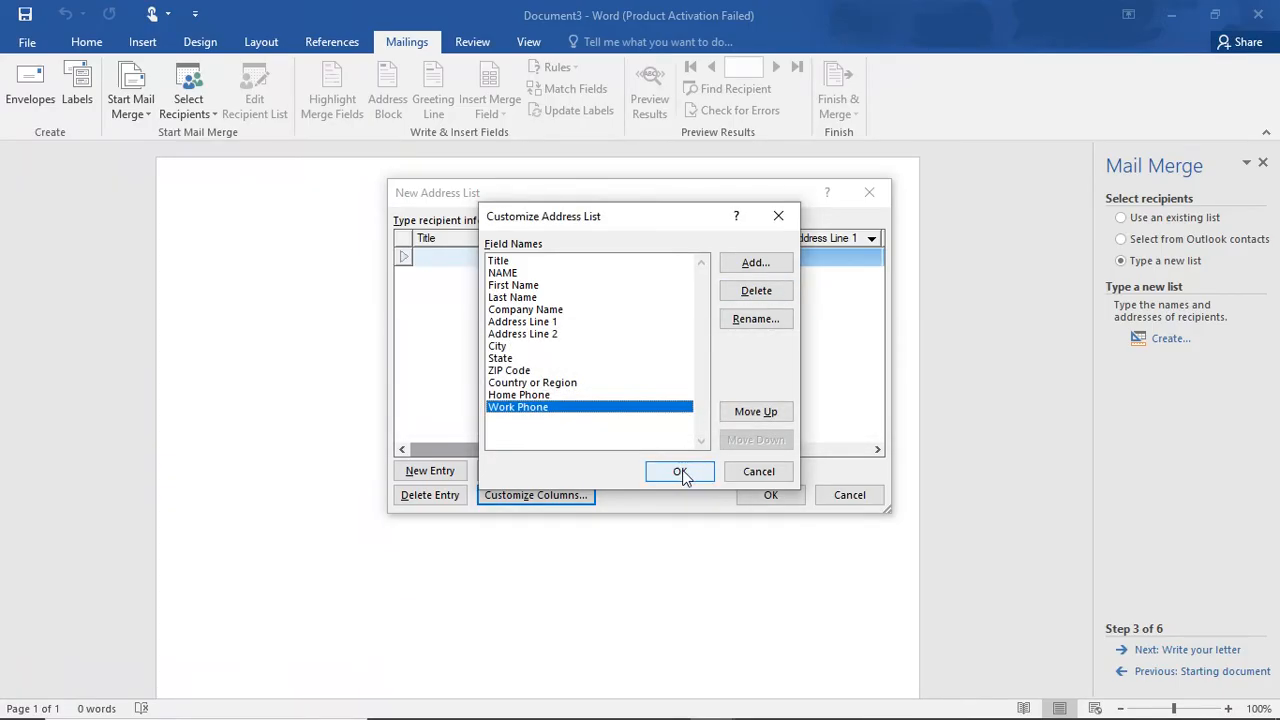
left_click(757, 290)
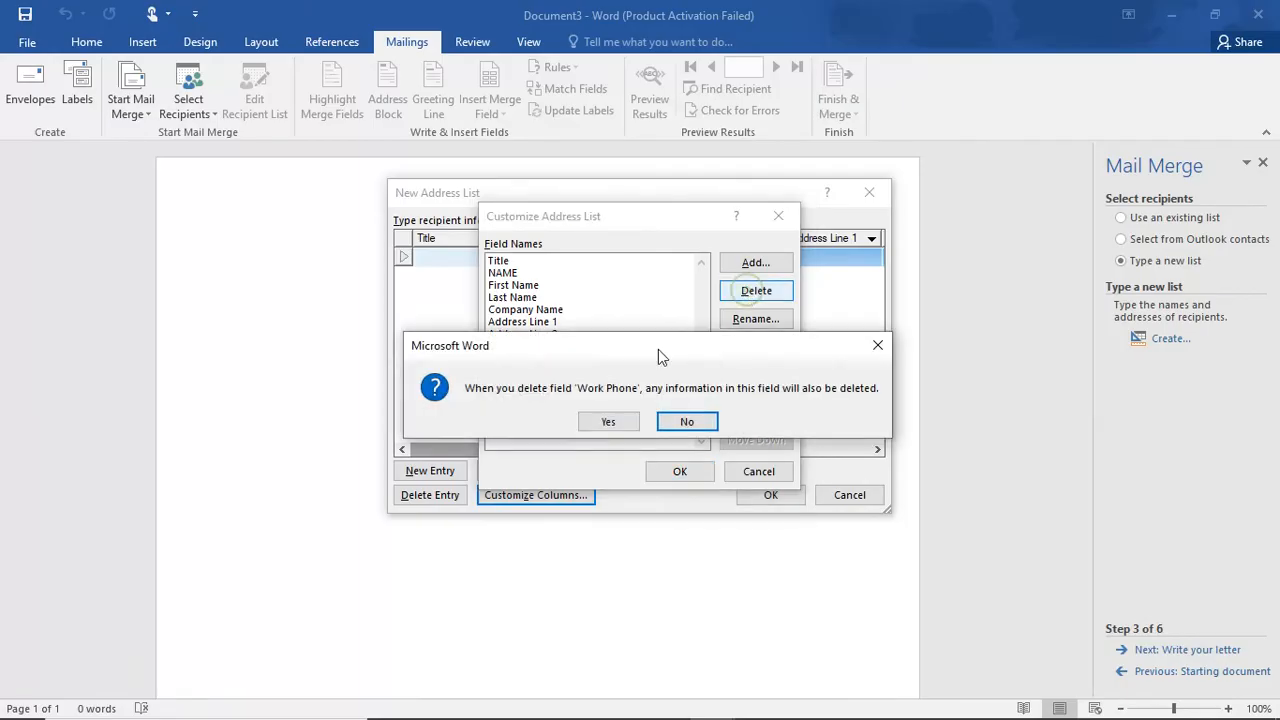
left_click(608, 421)
left_click(762, 290)
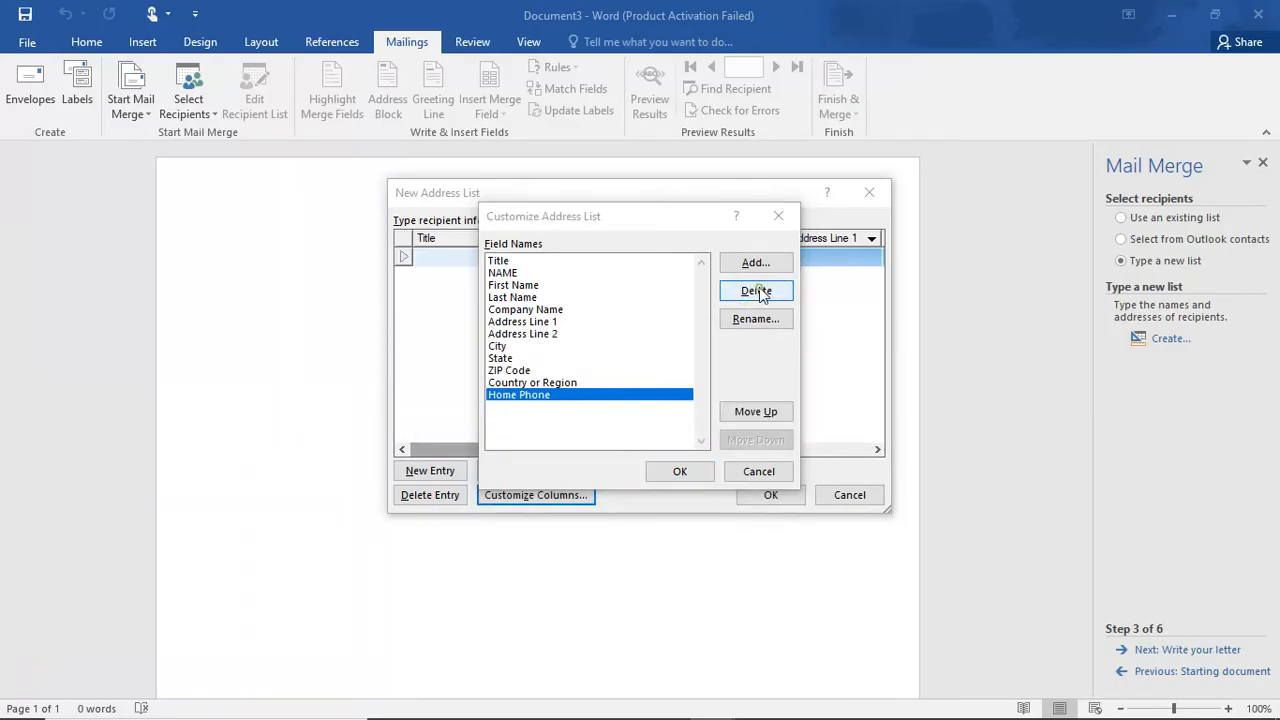
left_click(609, 425)
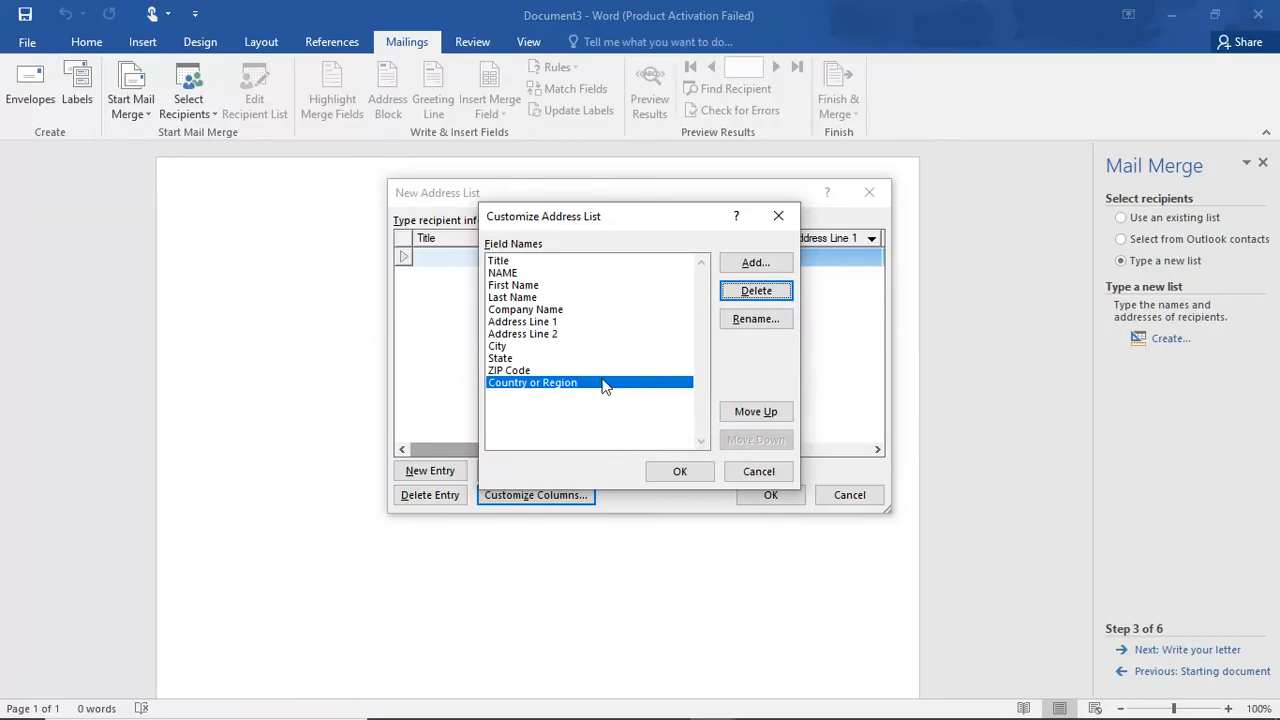
Step: Delete the Country or Region, ZIP Code and State fields from the address list
left_click(745, 293)
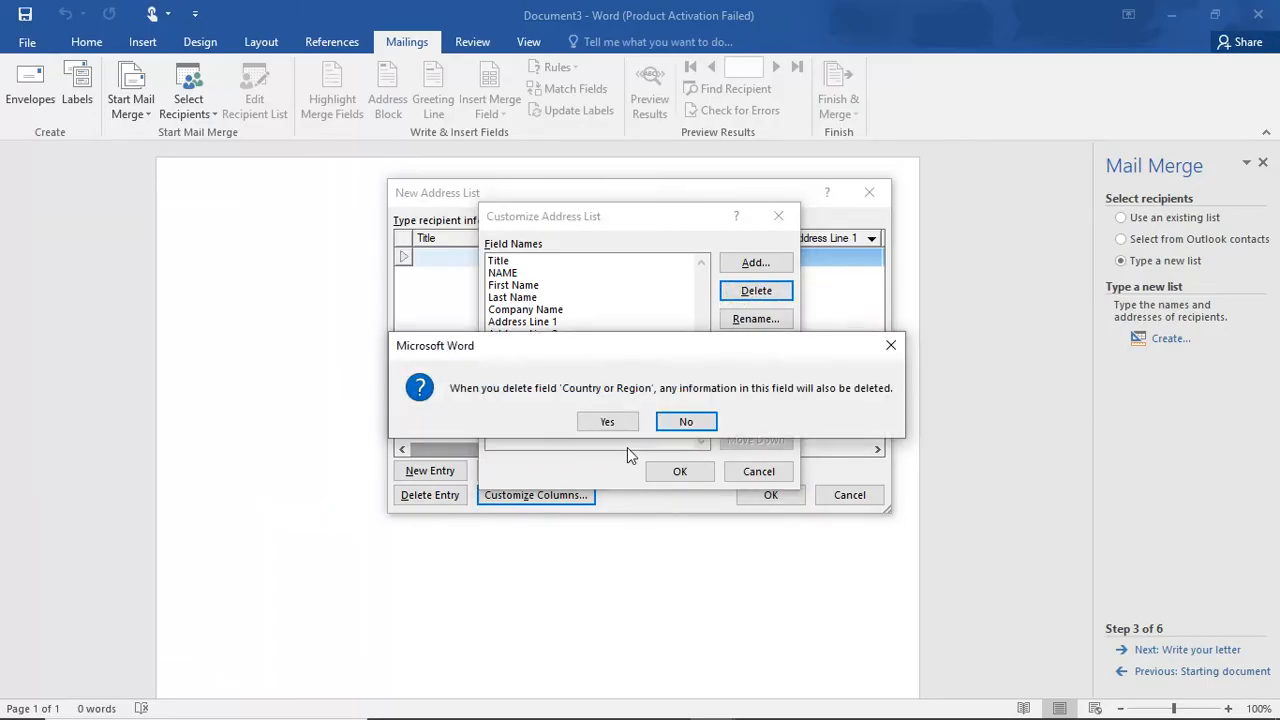
left_click(609, 423)
left_click(750, 296)
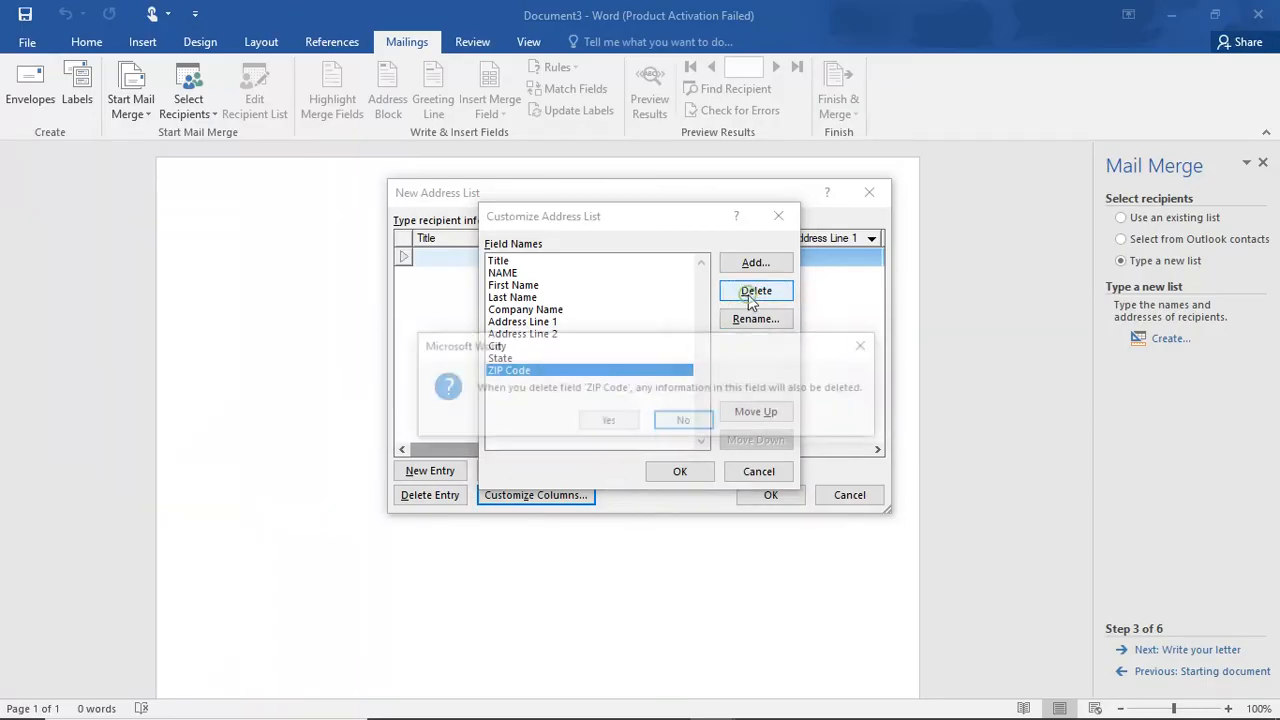
left_click(605, 424)
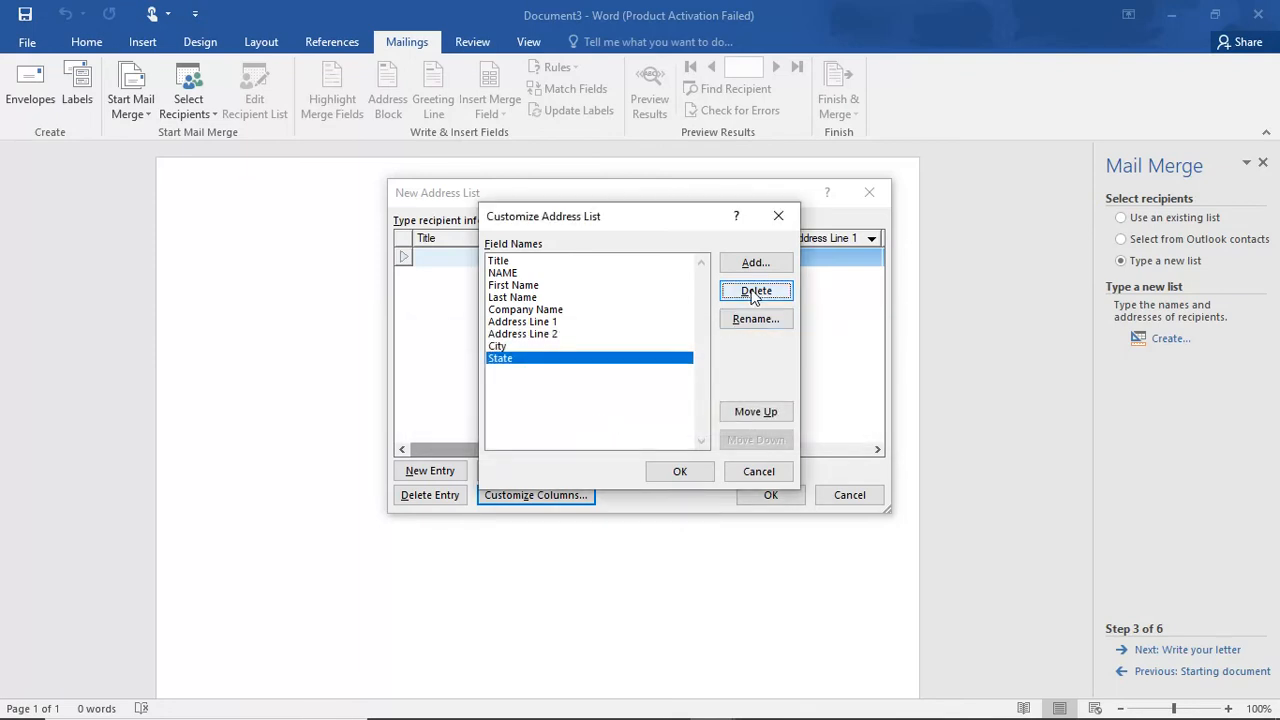
left_click(752, 291)
left_click(613, 423)
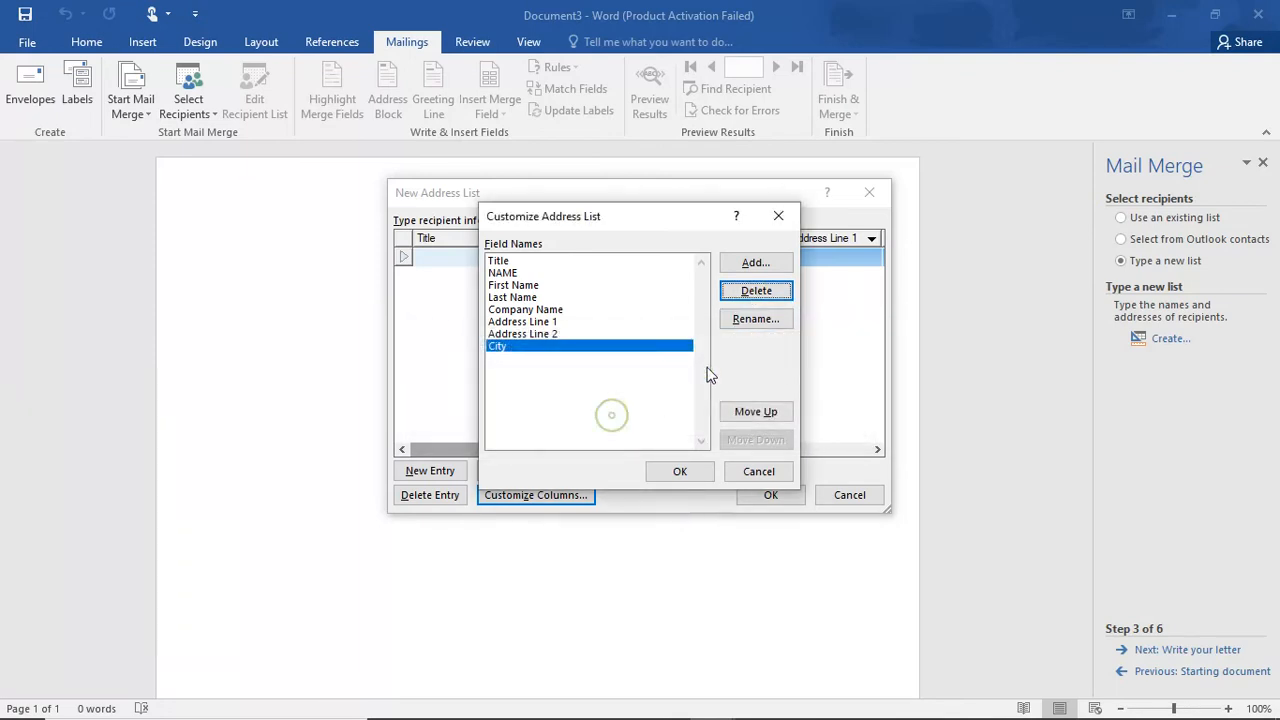
Step: Delete the City, Address Line 2 and Address Line 1 fields from the address list
left_click(756, 292)
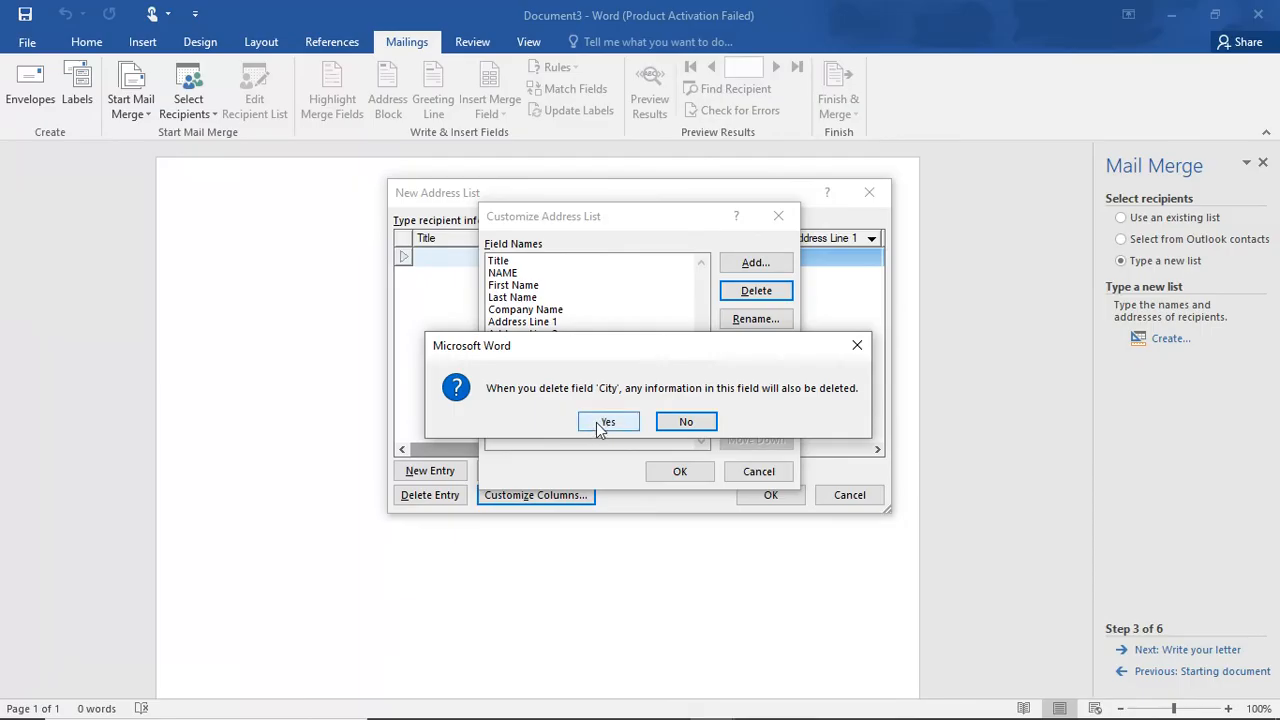
left_click(607, 422)
left_click(756, 294)
left_click(610, 422)
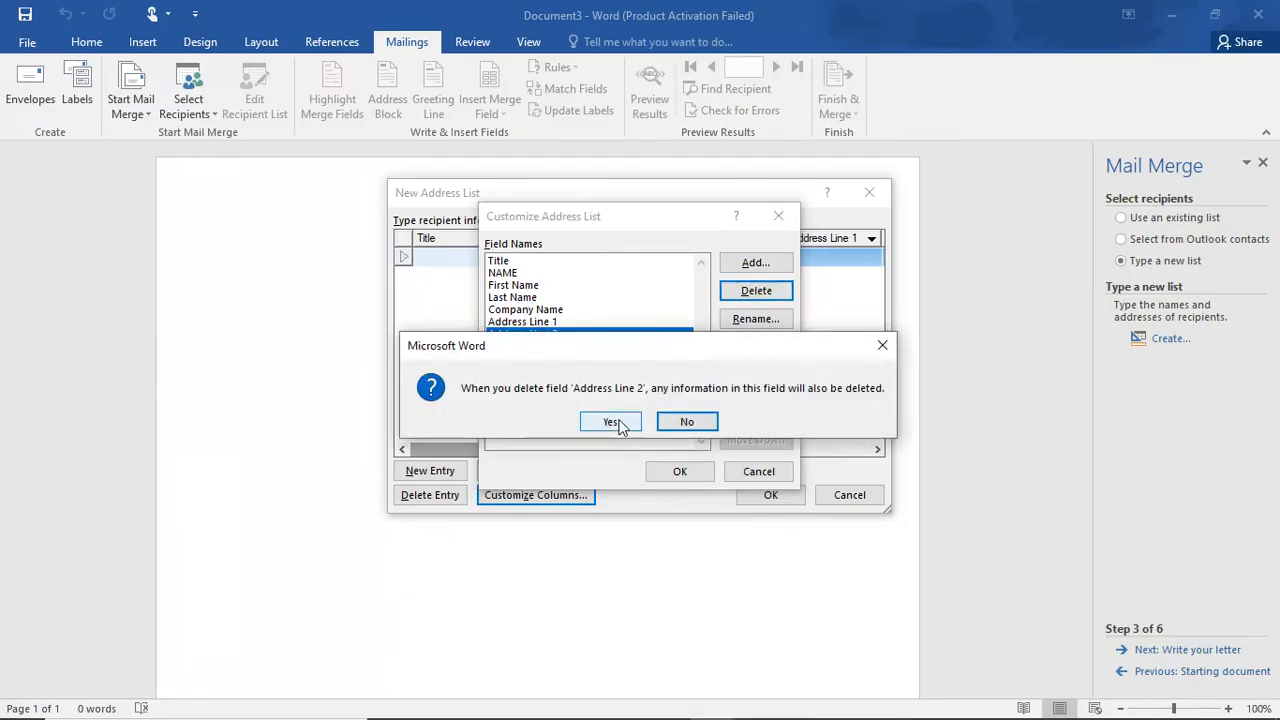
left_click(758, 295)
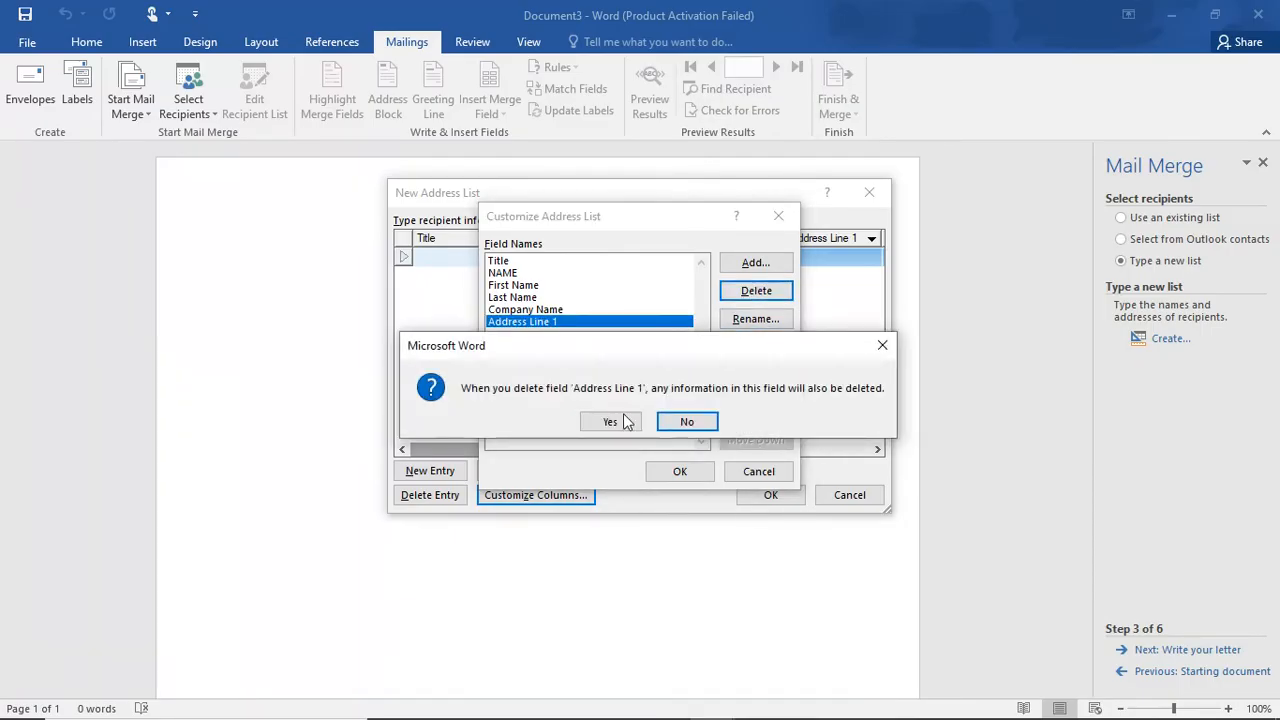
left_click(609, 421)
Step: Delete the Company Name, Last Name and First Name fields from the address list
left_click(742, 292)
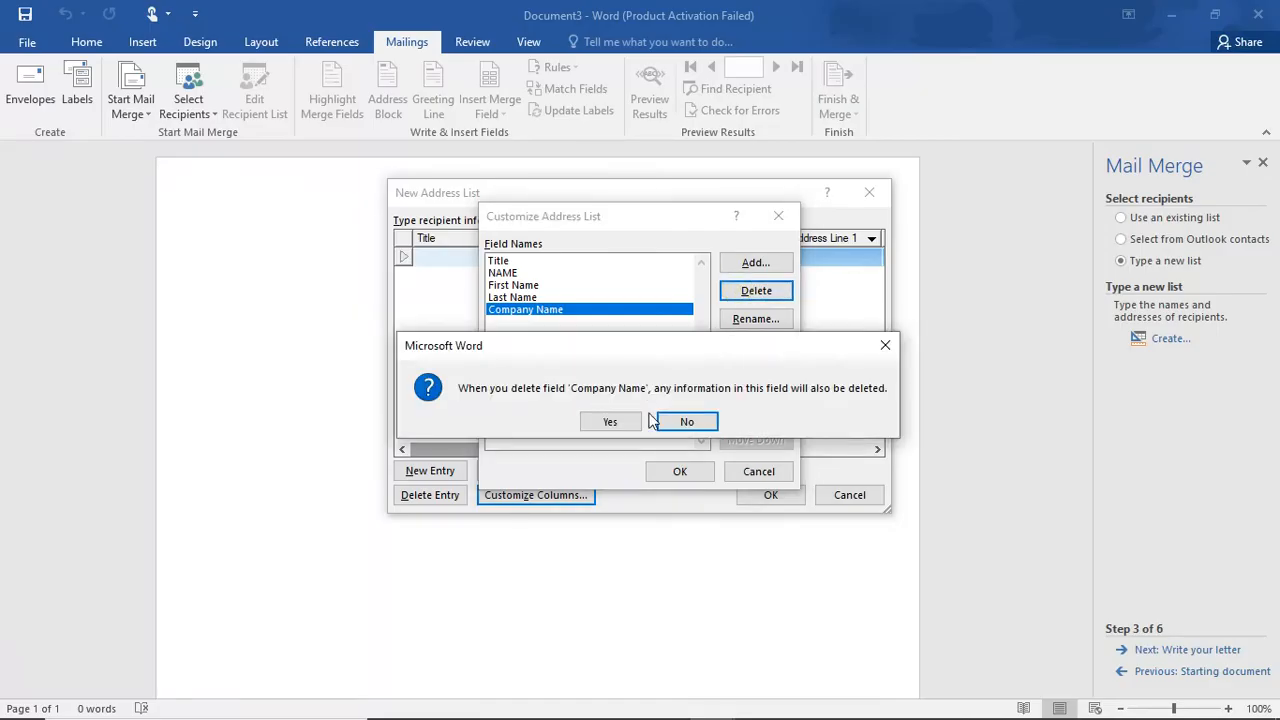
left_click(607, 422)
left_click(757, 291)
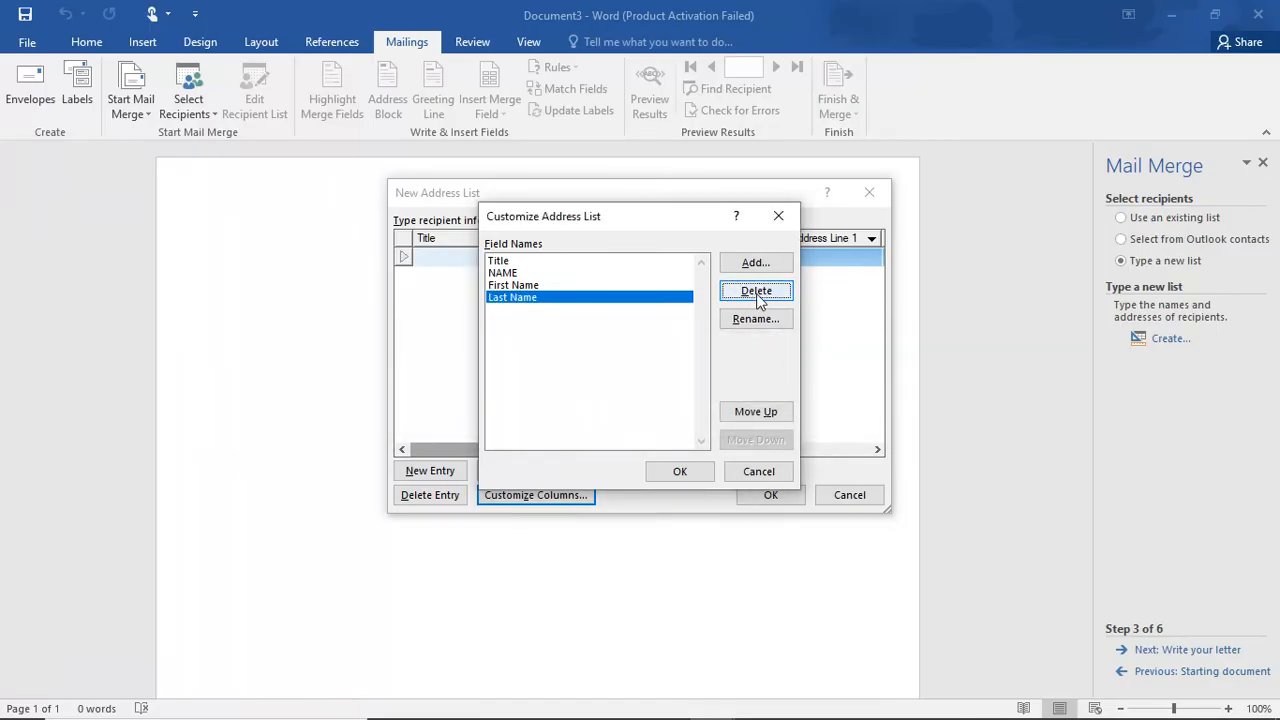
left_click(606, 422)
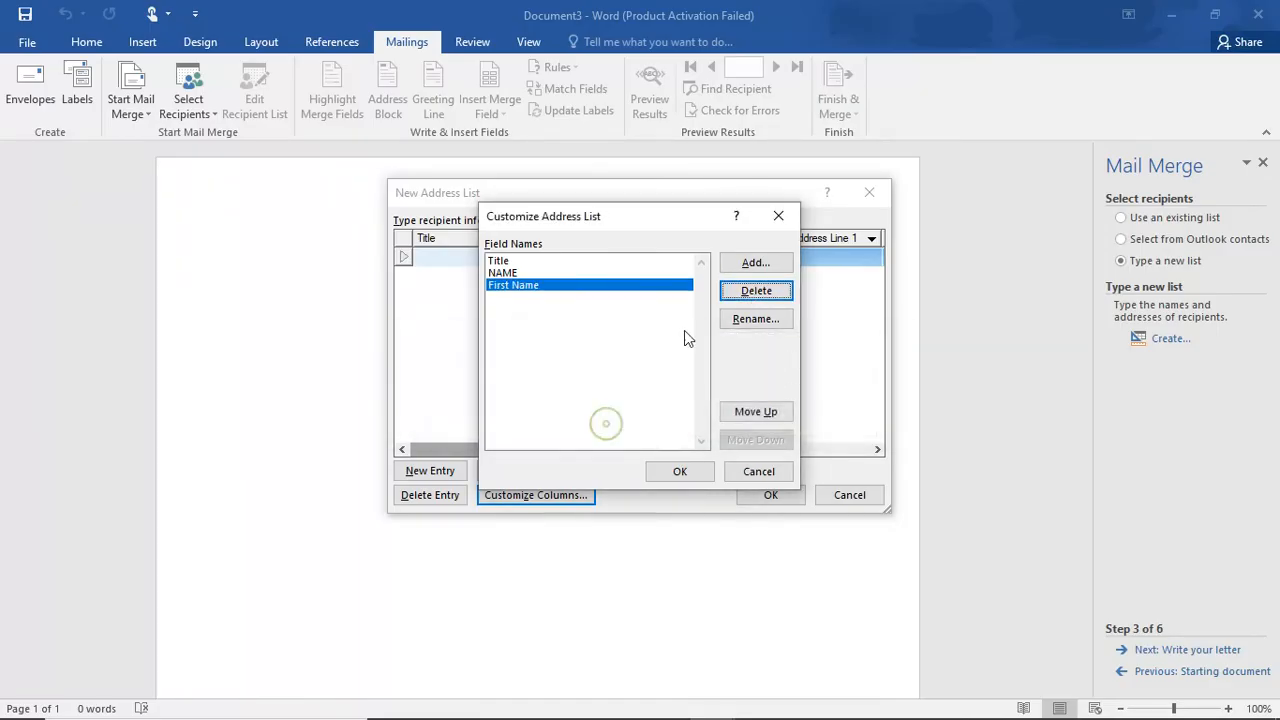
left_click(756, 292)
left_click(626, 425)
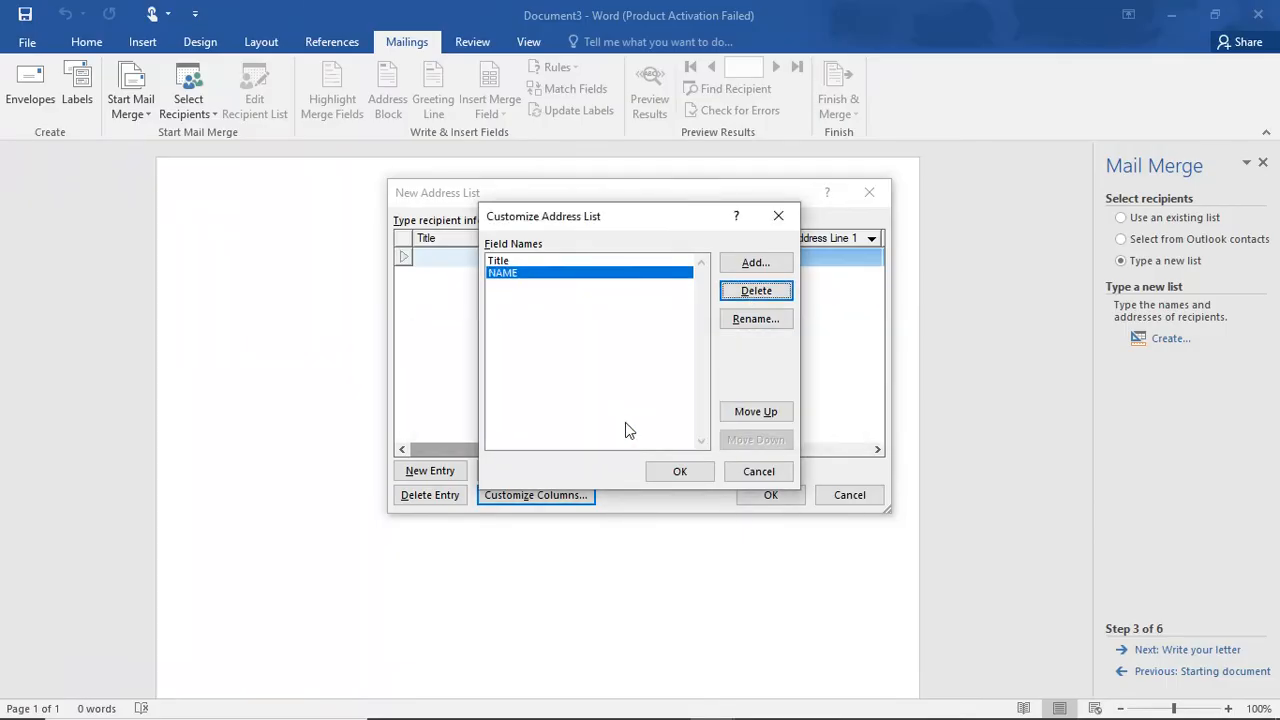
Step: Delete the Title field from the address list, keeping NAME
left_click(649, 261)
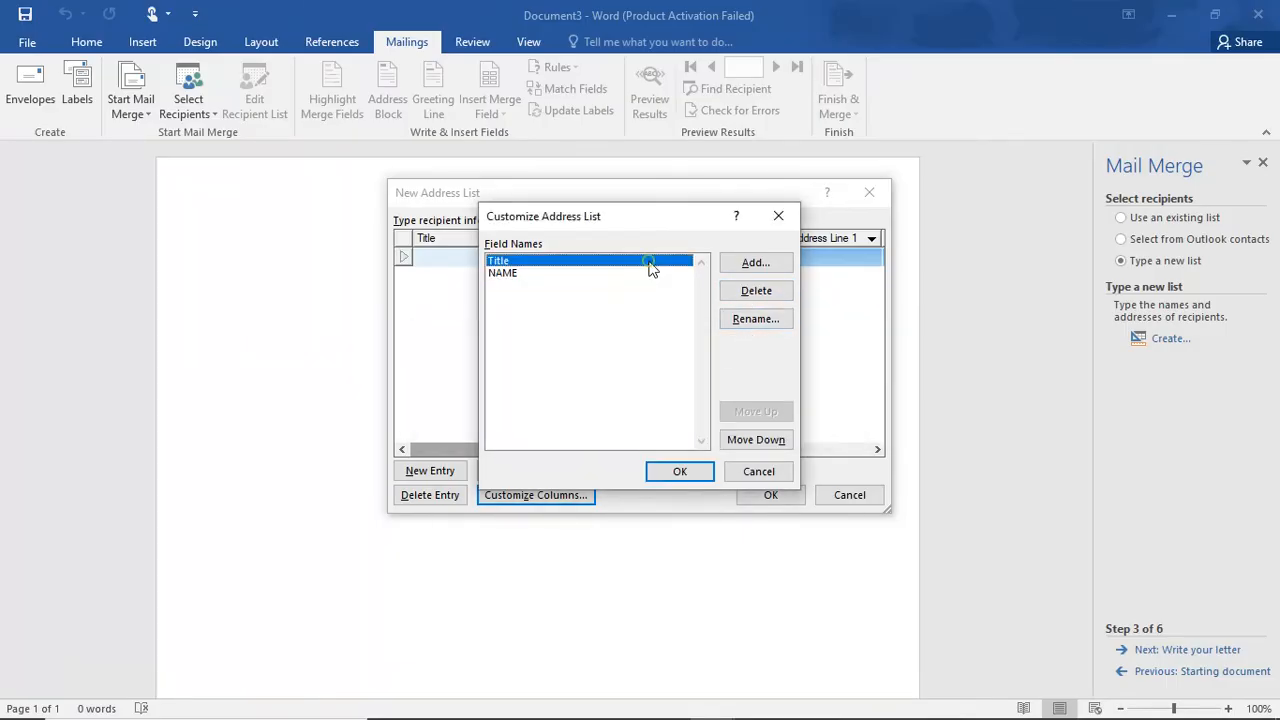
left_click(744, 297)
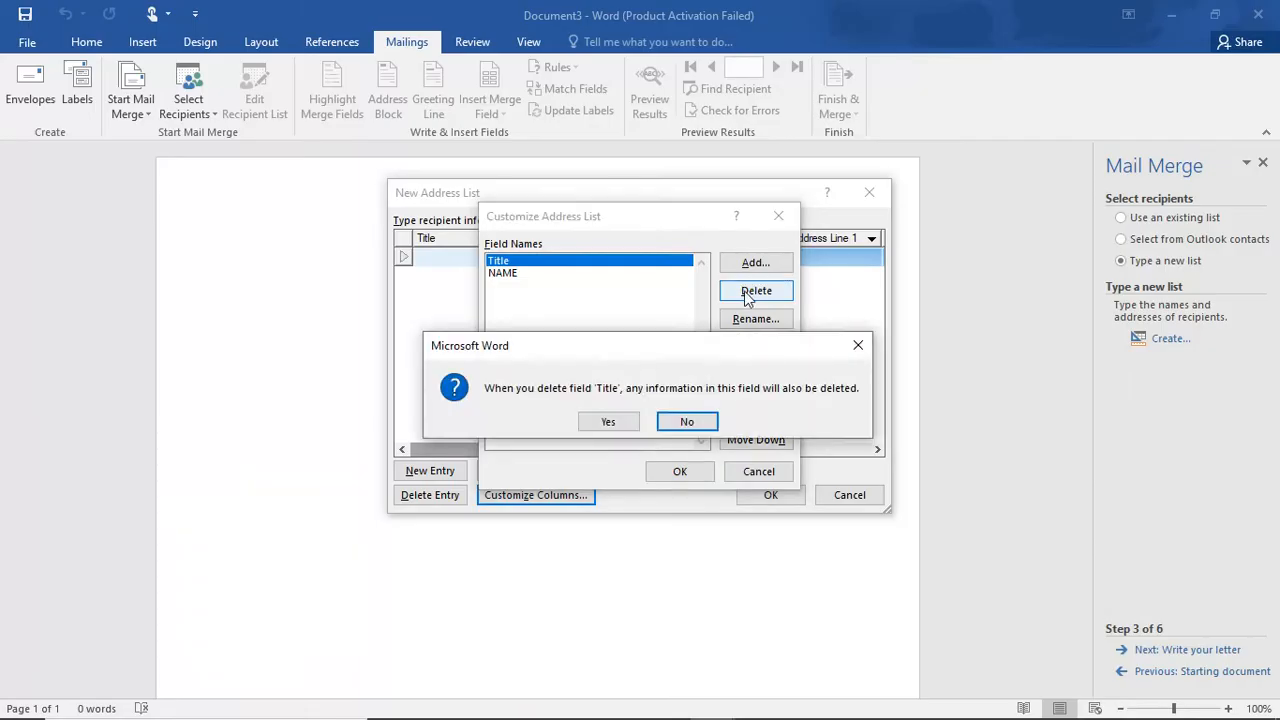
left_click(608, 421)
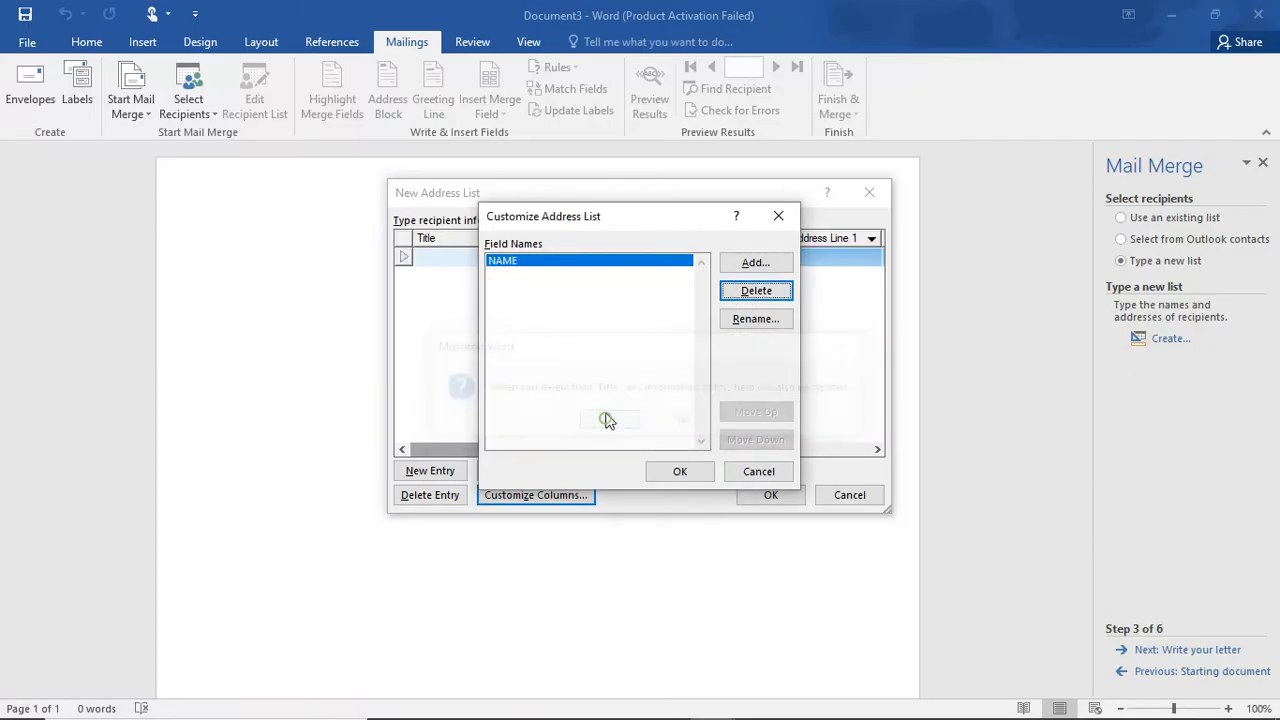
Step: Add a field named ADD 1 after NAME in the address list
left_click(654, 303)
left_click(752, 263)
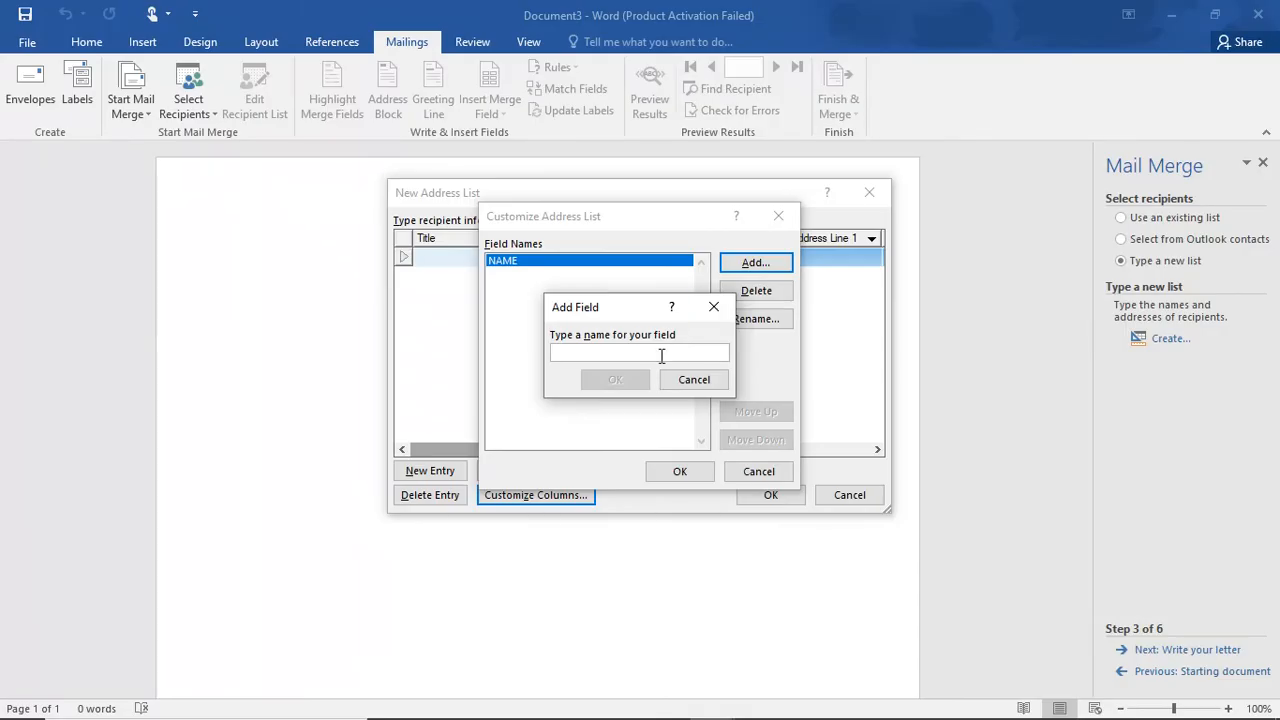
type("ADD")
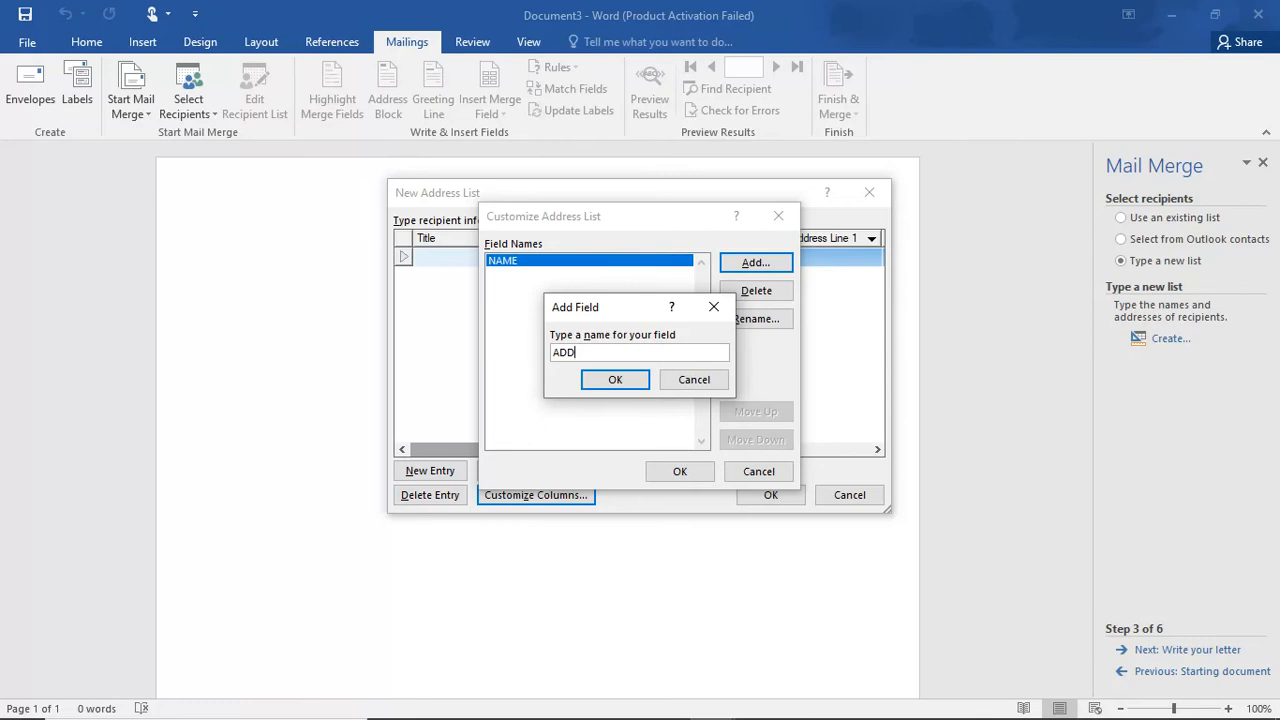
type(" 1")
left_click(621, 380)
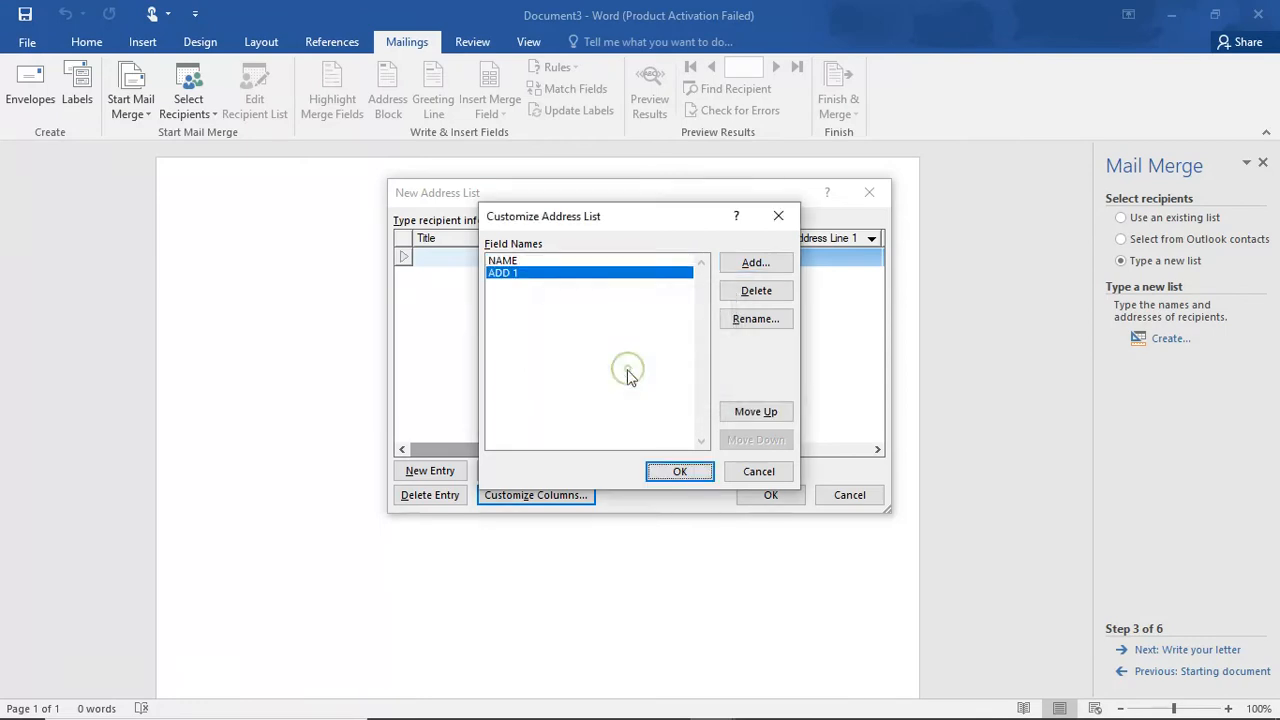
Step: Add a field named ADD 2 after ADD 1 and apply the customized columns to the address list
left_click(752, 266)
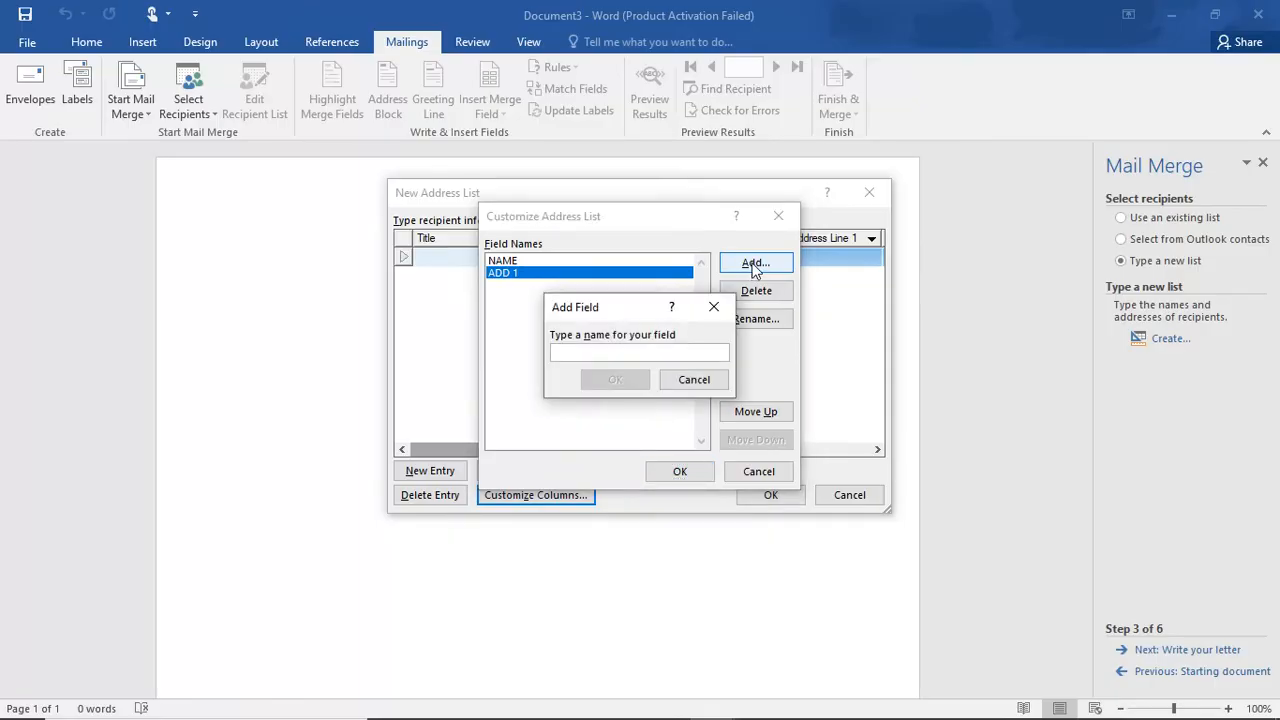
type("A")
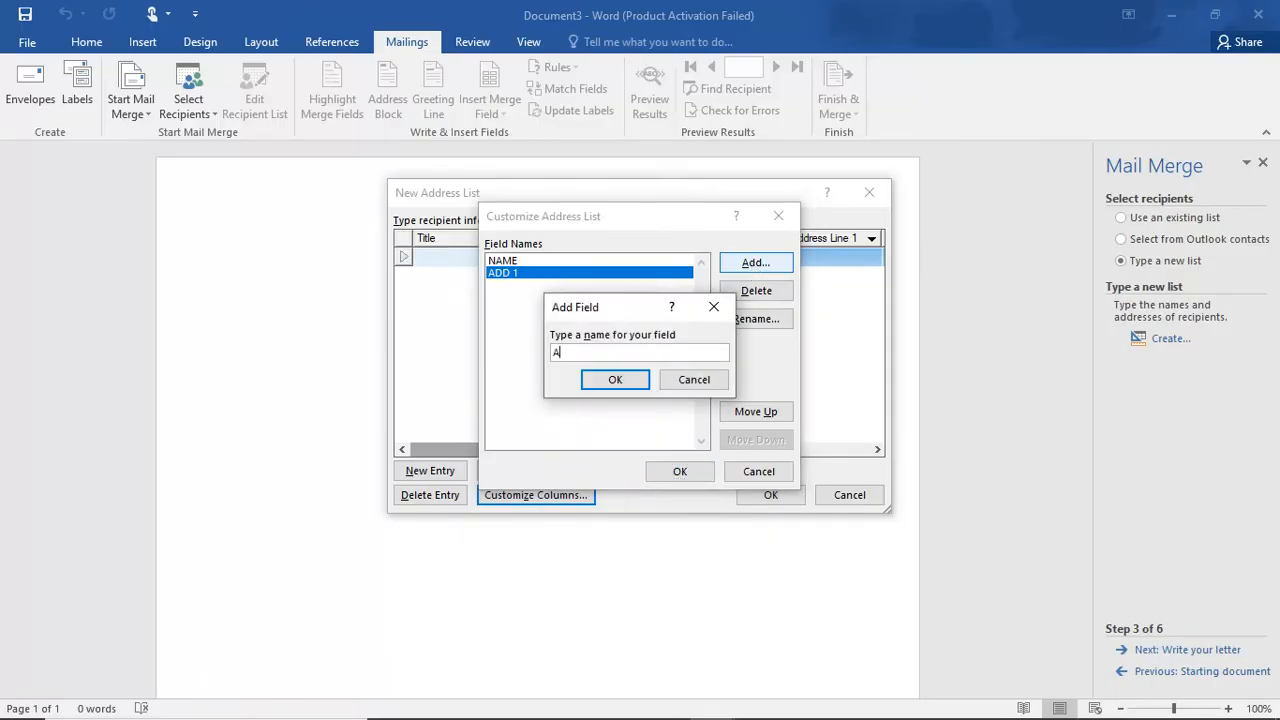
type("DD2")
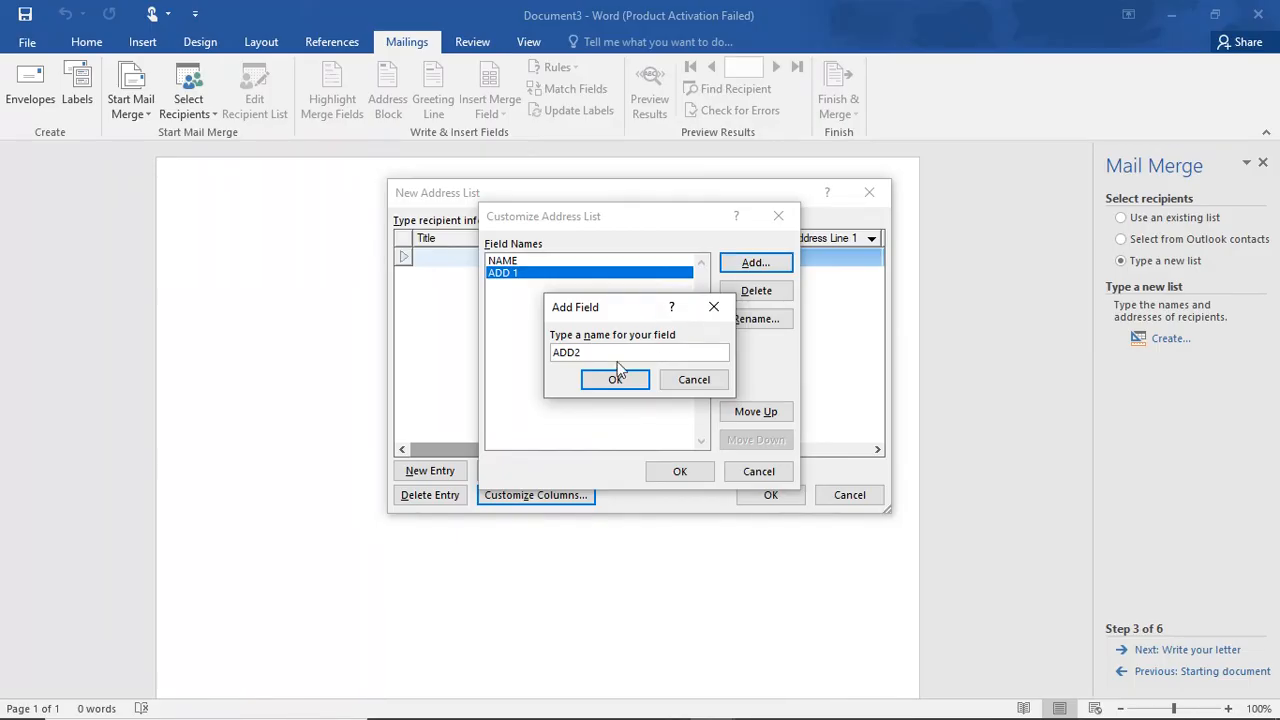
left_click(571, 351)
left_click(618, 384)
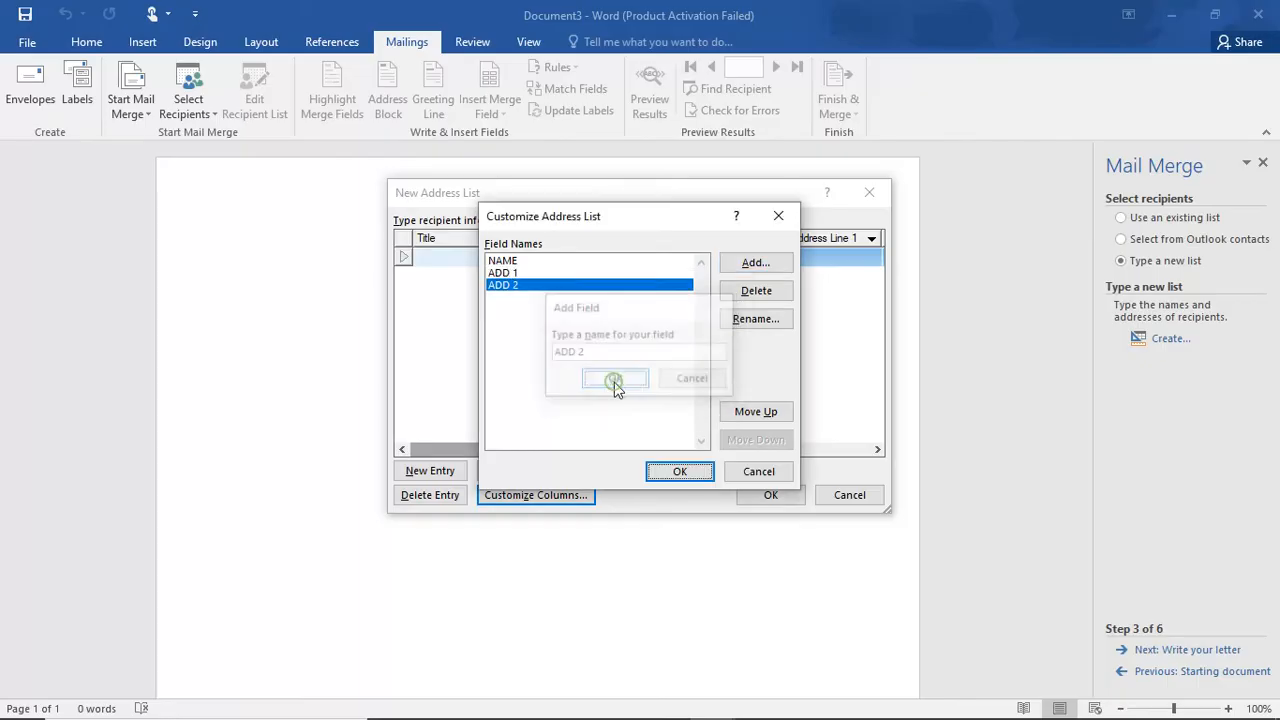
left_click(680, 472)
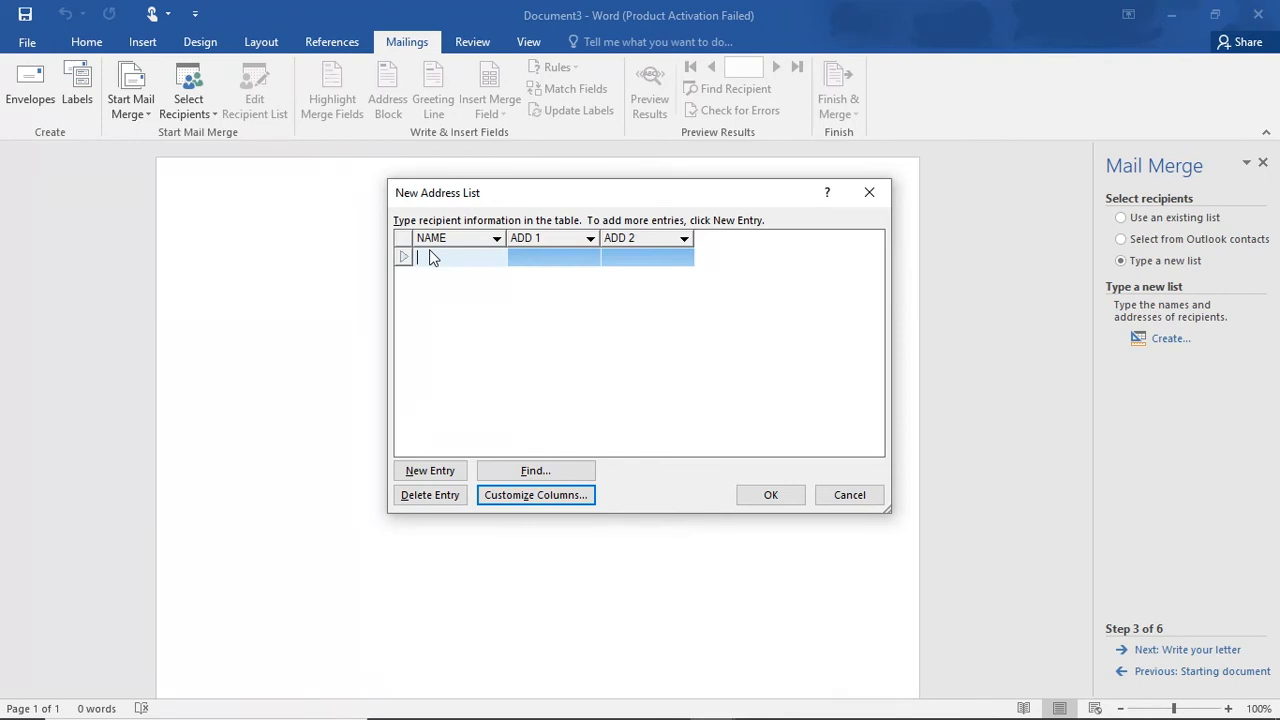
Step: Fill in the first recipient's titled name, street address and city, and start a second entry
type("Mr T Cain")
key("Tab")
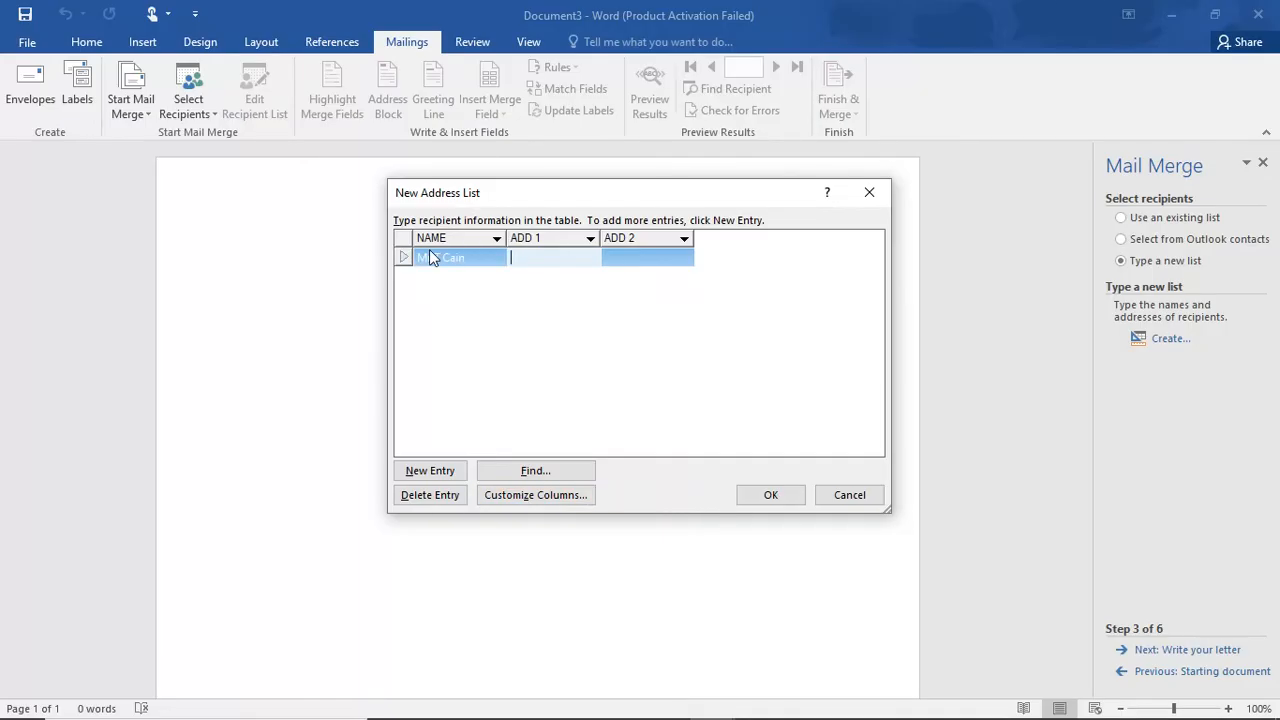
type("2 Blue Street")
key("Tab")
type("Dur")
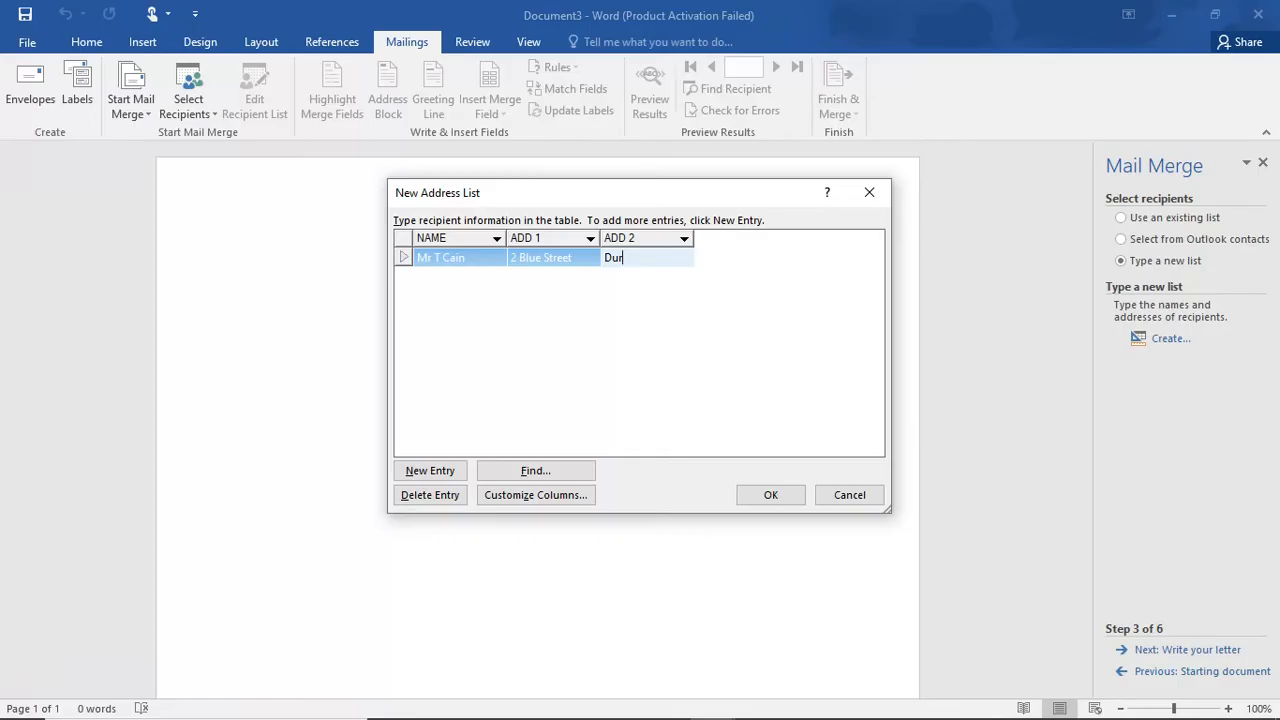
type("ban")
key("Tab")
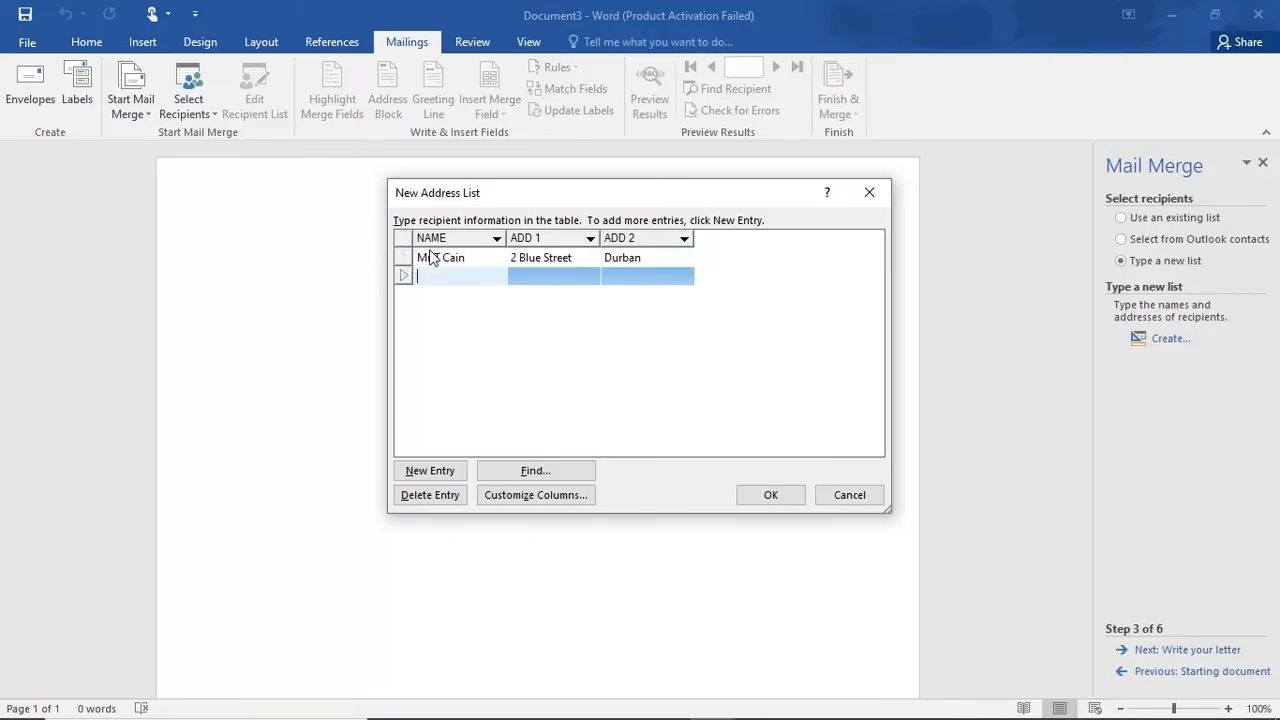
Step: Fill in the second recipient's titled name, PO box and city, and start a third entry
type("Ms M Ndelu")
key("Tab")
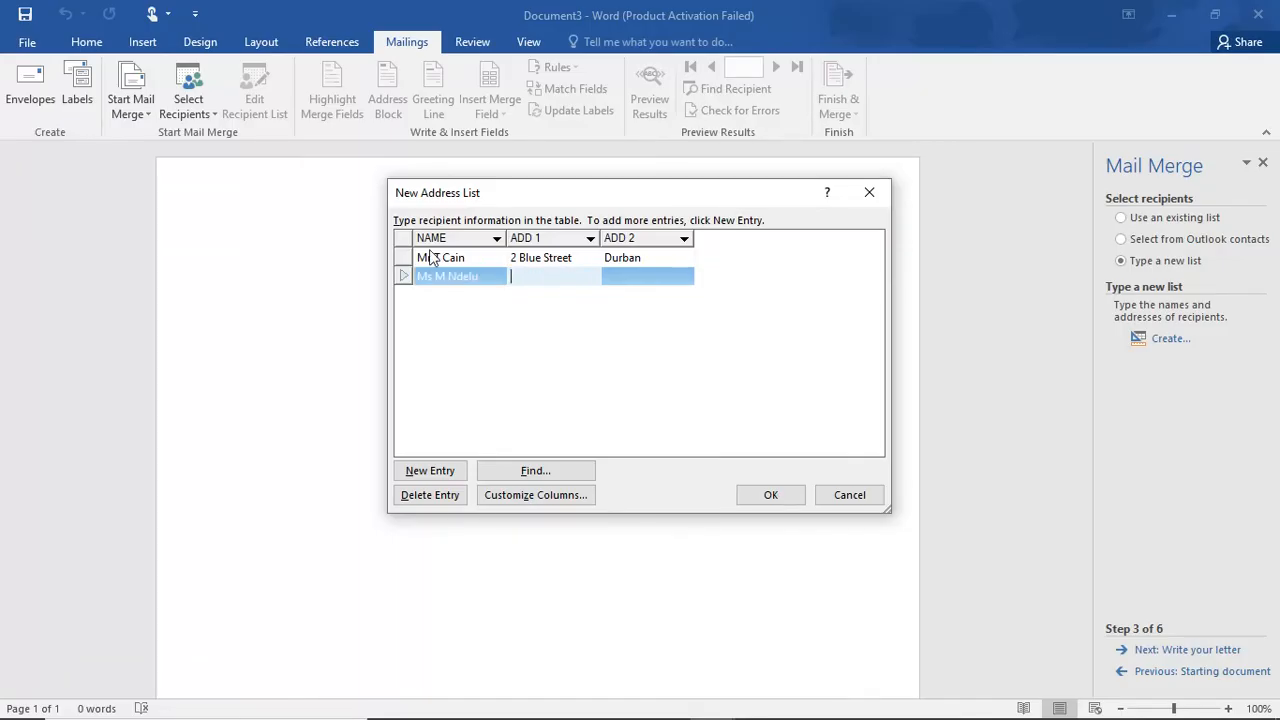
type("P O")
key("BackSpace")
key("BackSpace")
type("O Box 102")
key("Tab")
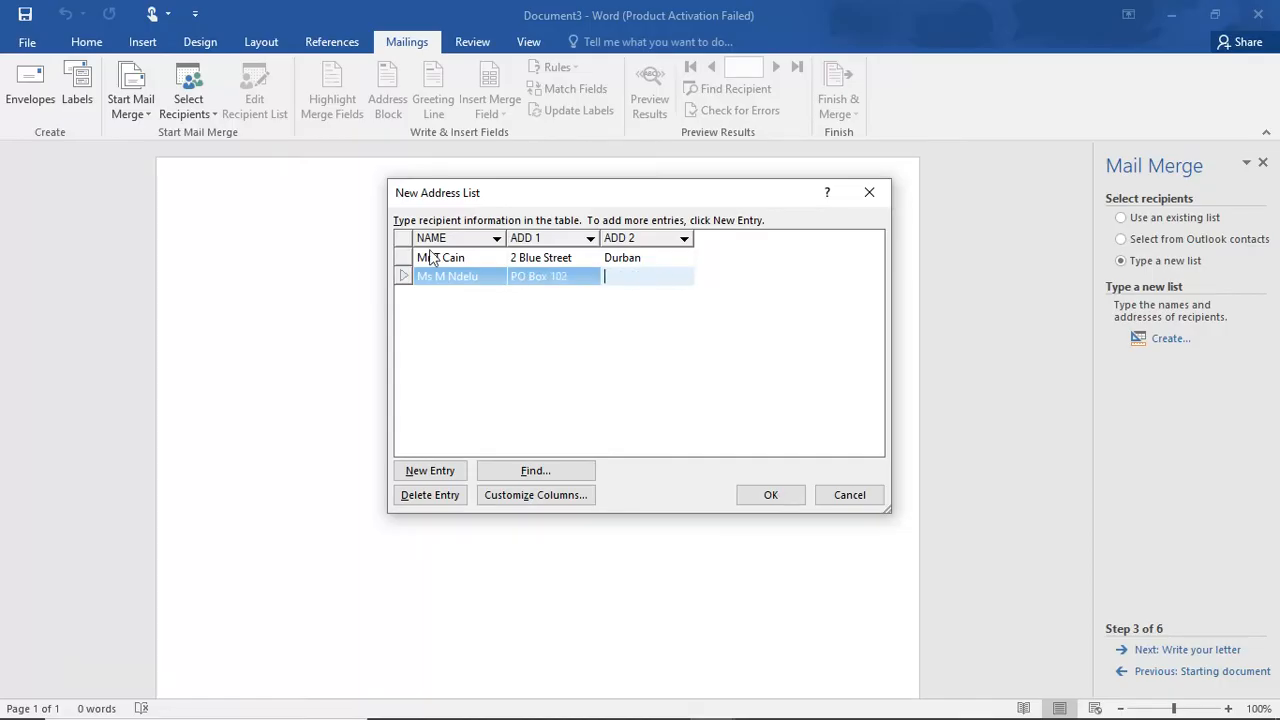
type("Cape Town")
key("Tab")
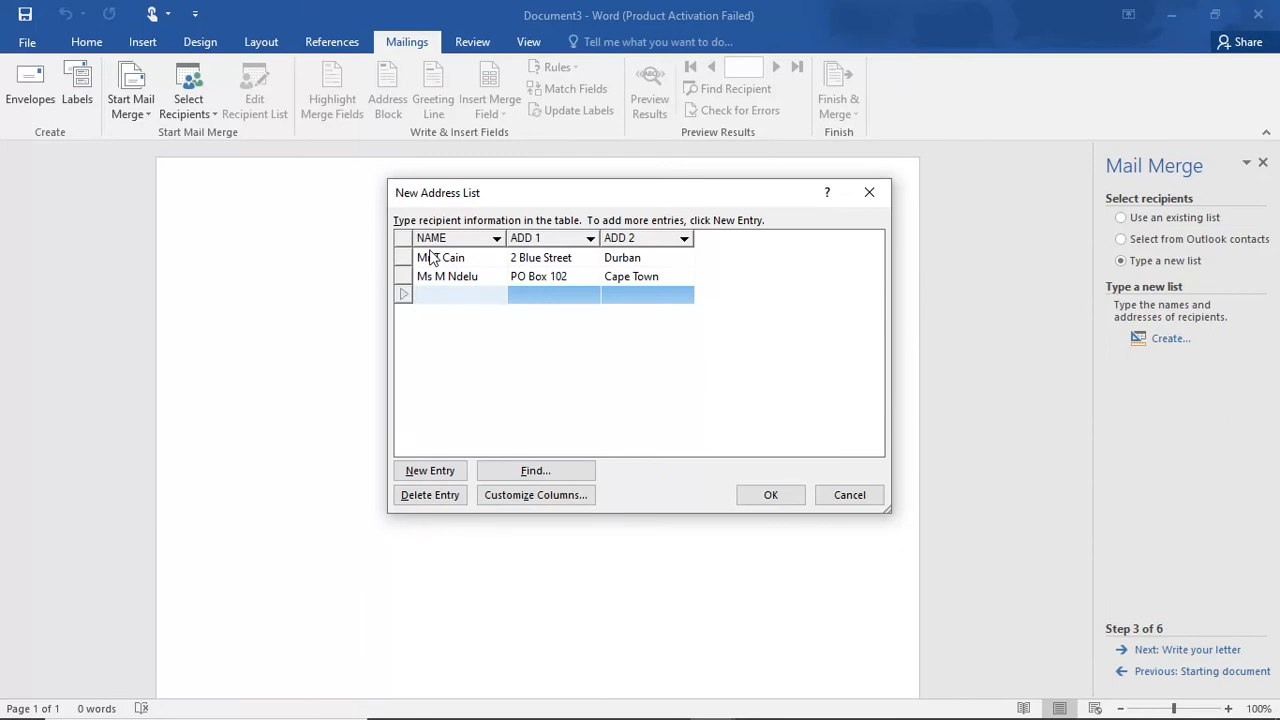
Step: Fill in the third recipient's titled name, street address and town under NAME, ADD 1 and ADD 2
type("Mrs B Boyd")
key("Tab")
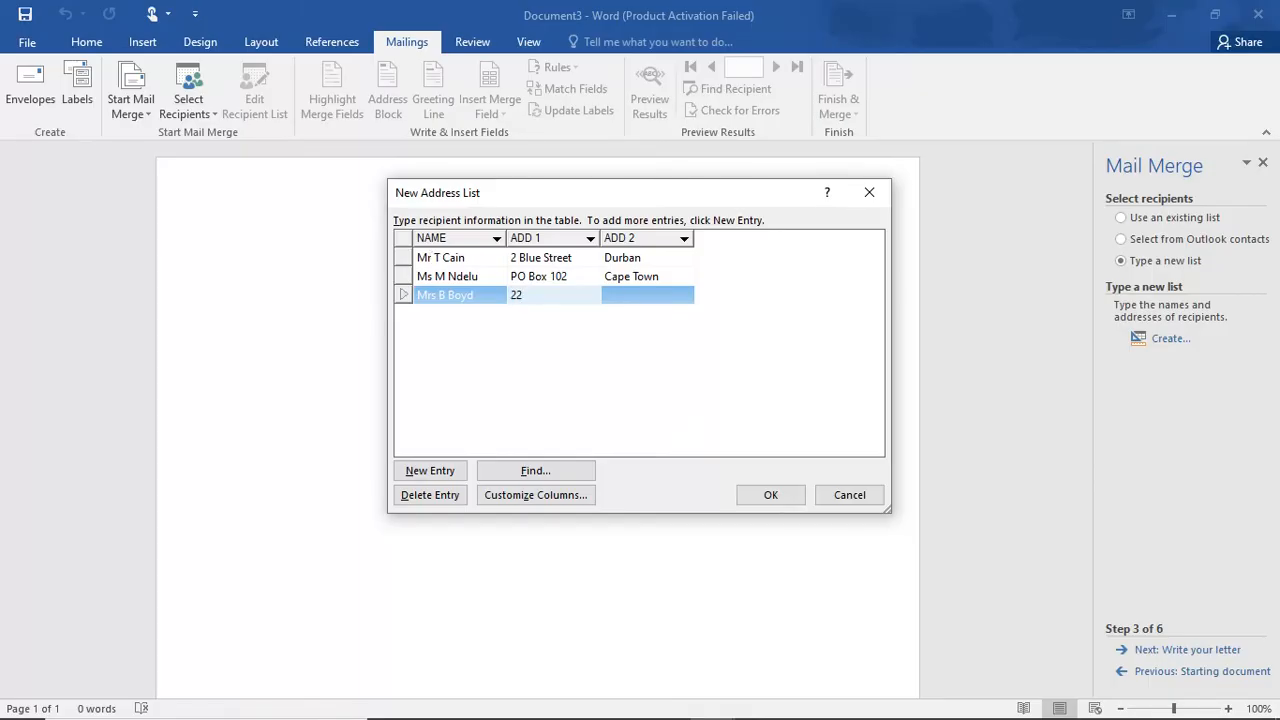
type("Klein Avenue")
key("Tab")
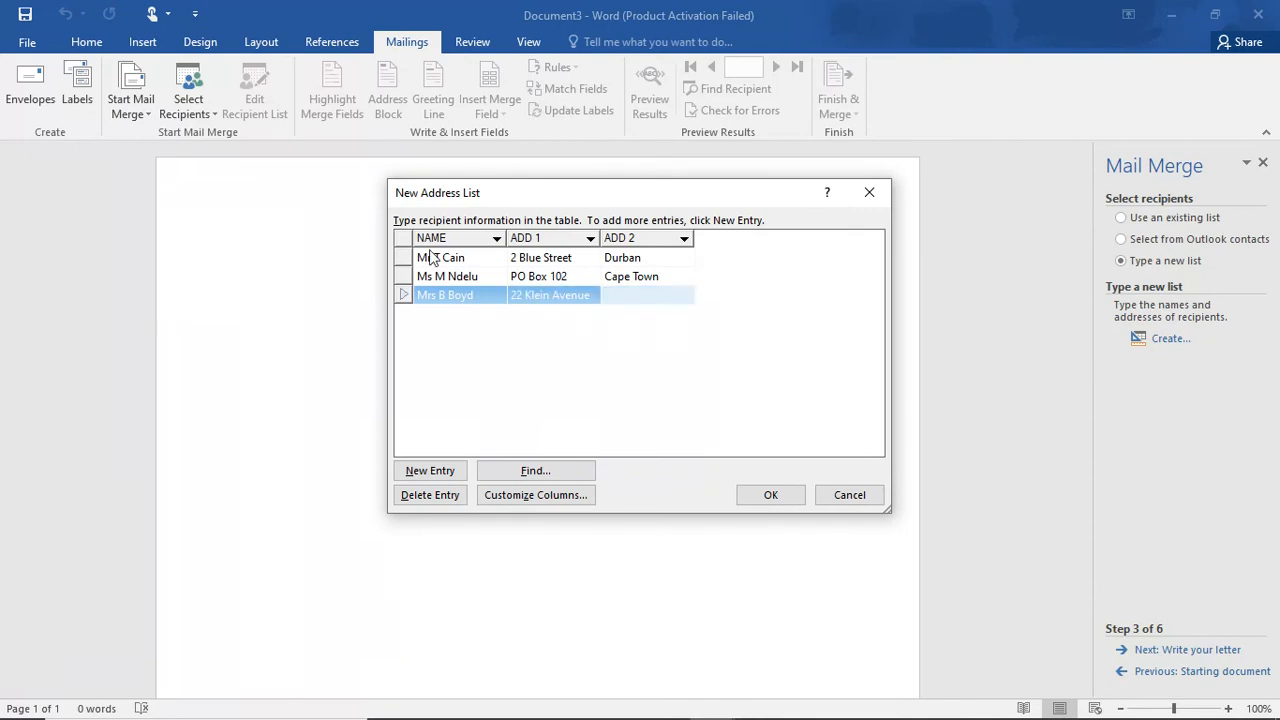
type("u")
key("BackSpace")
type("Umhlanga")
Step: Finish the address list and save it as Data1 in the My Data Sources folder
left_click(771, 496)
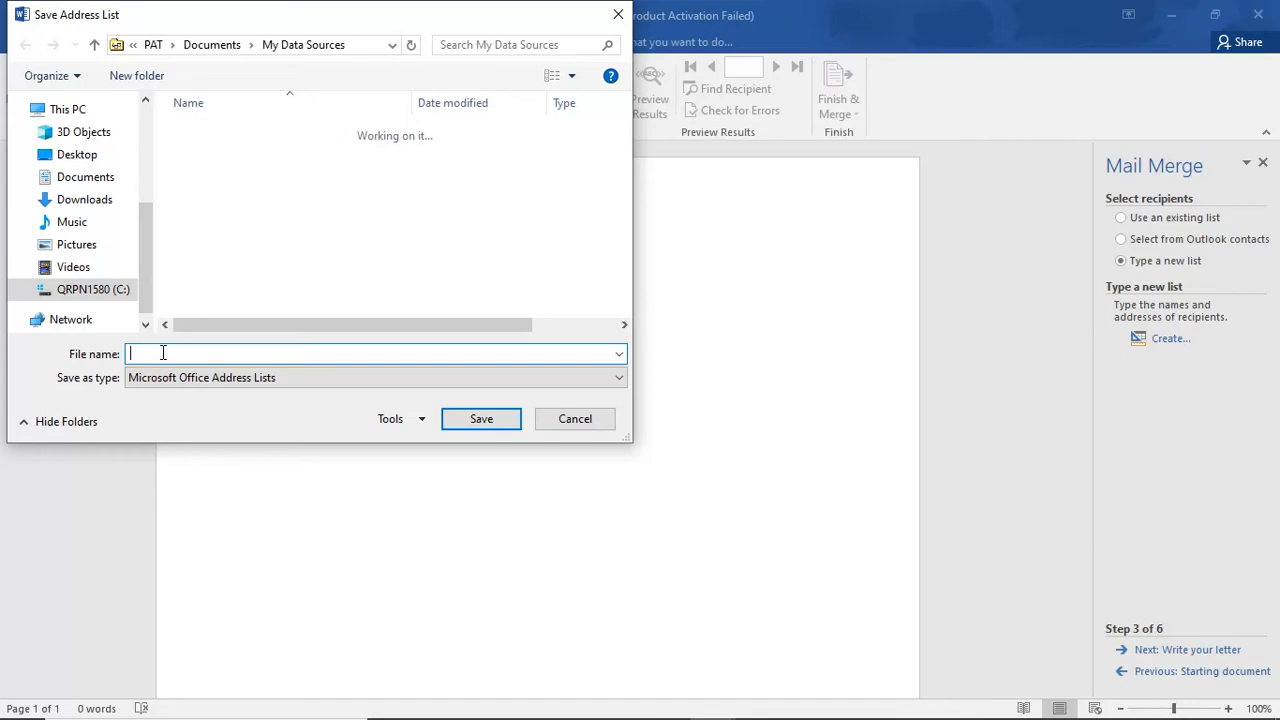
type("Data1")
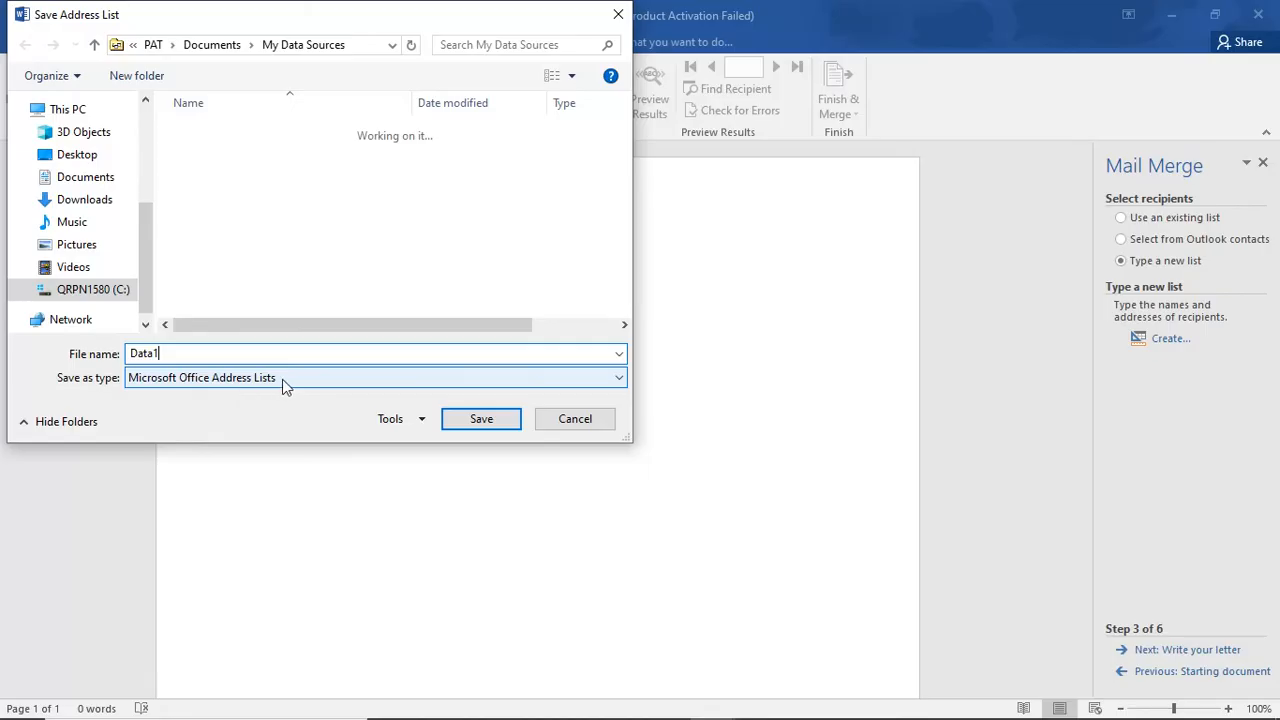
left_click(482, 424)
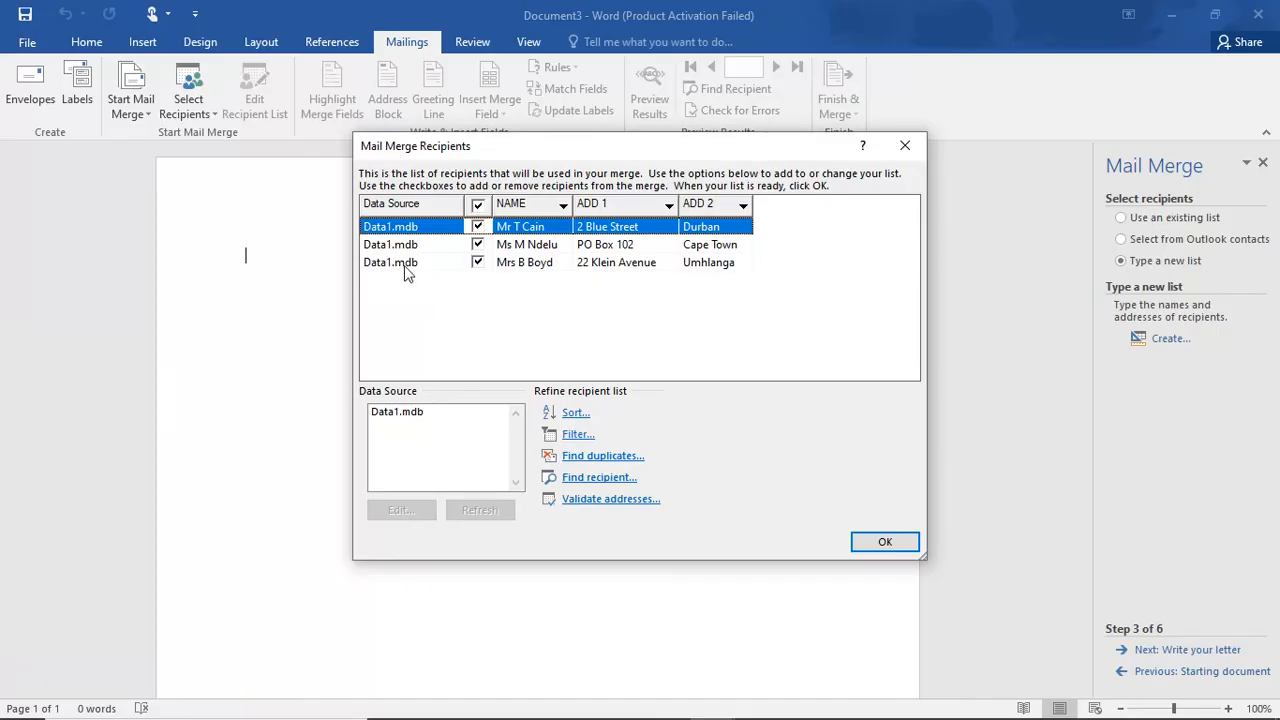
Step: Check which fields the recipients can be sorted by, and accept the Mail Merge Recipients list
left_click(575, 414)
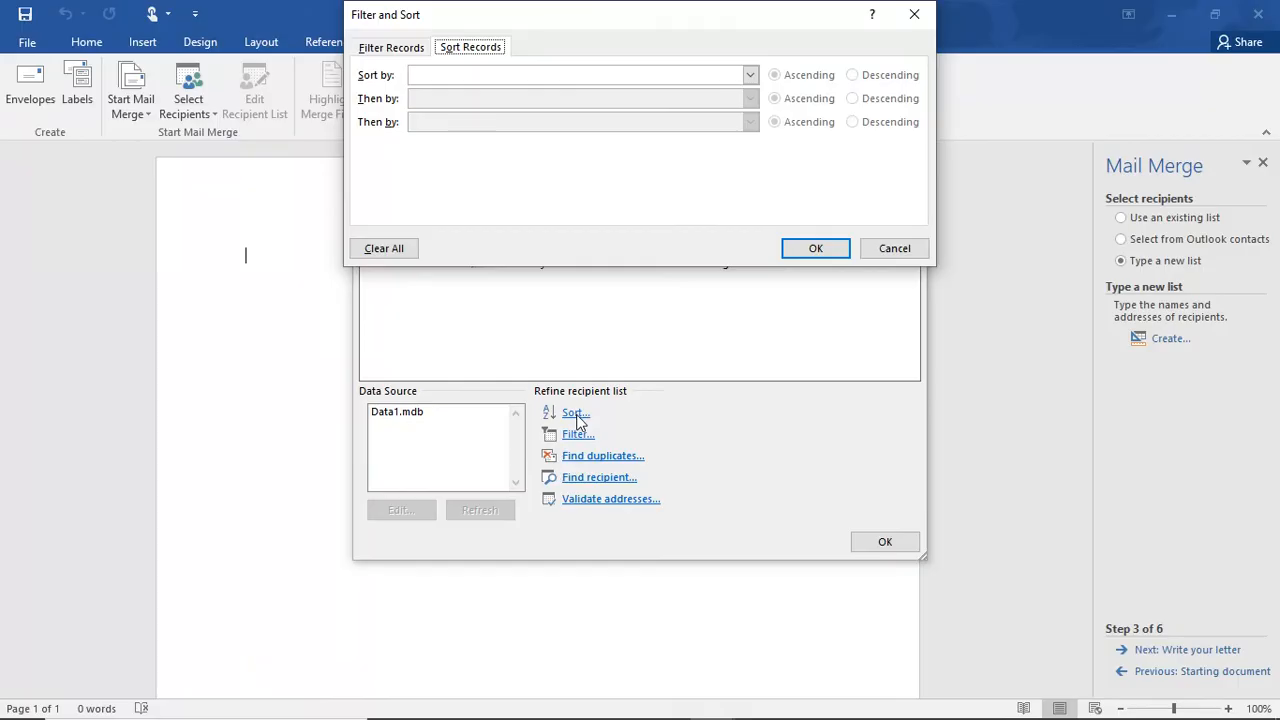
left_click(752, 80)
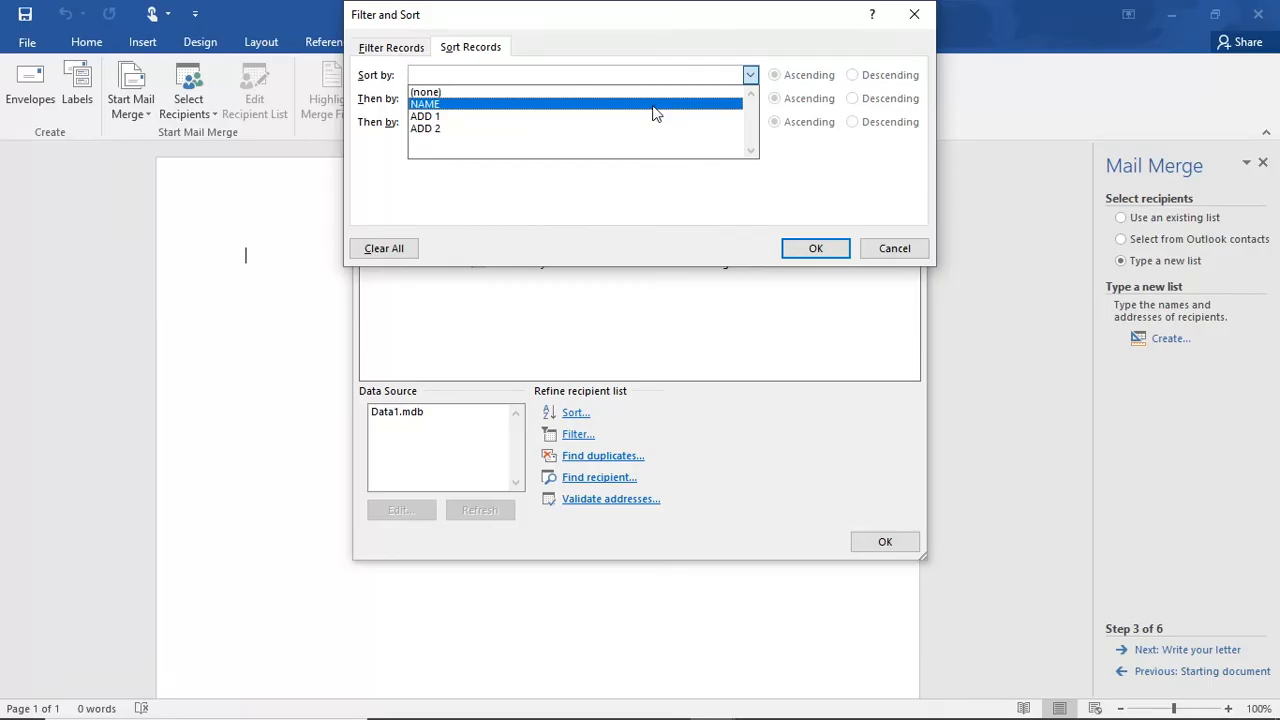
left_click(816, 249)
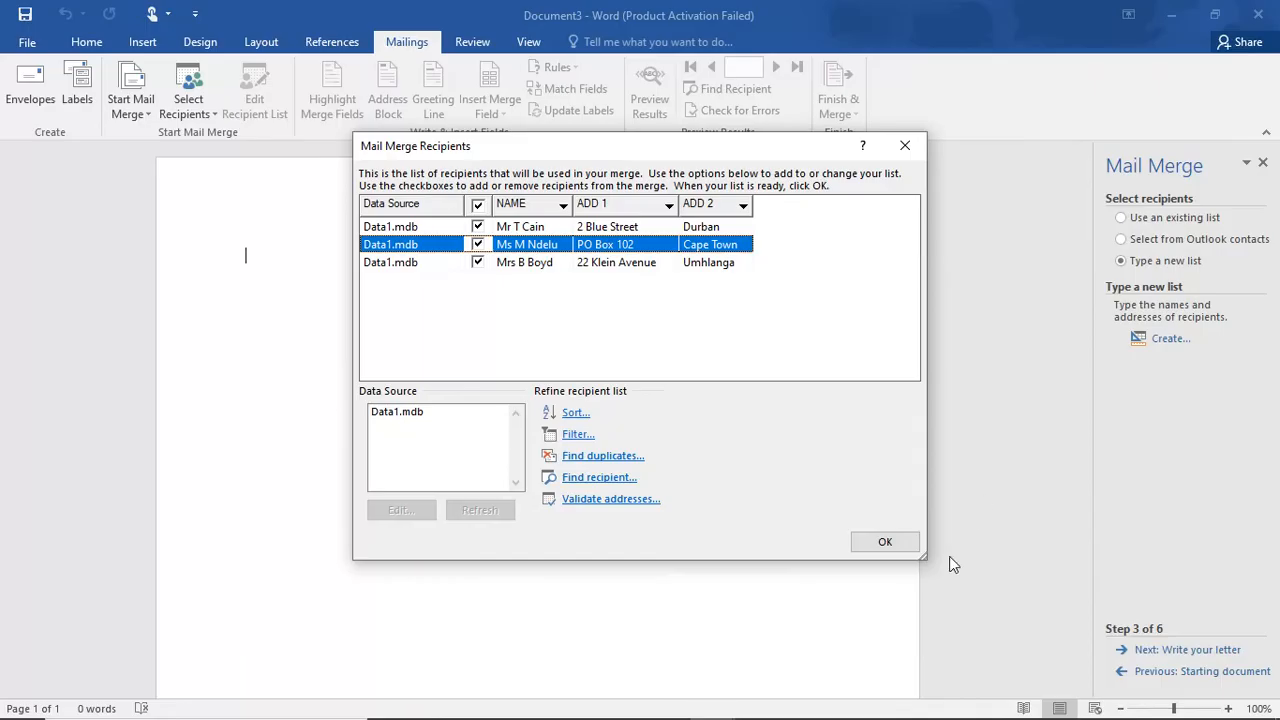
left_click(876, 544)
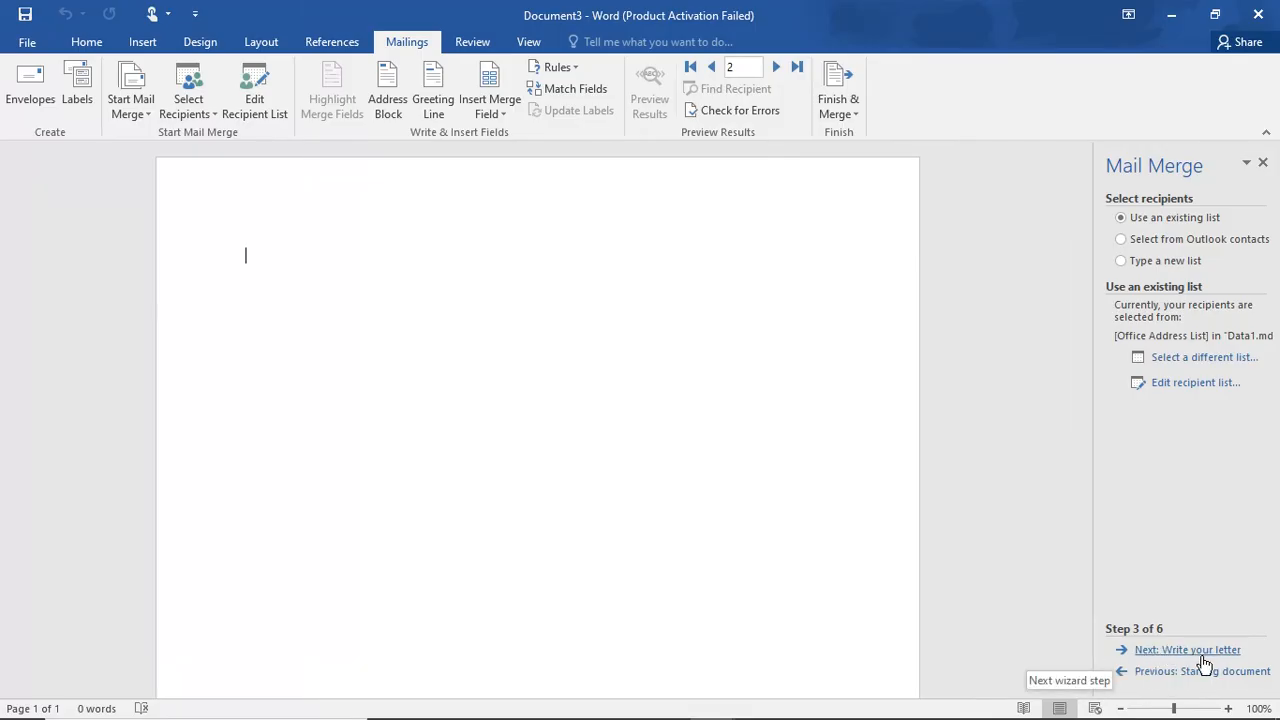
Step: Return to choosing the starting document and start from the existing document Question 2B Letter in Downloads
left_click(1122, 674)
left_click(1122, 674)
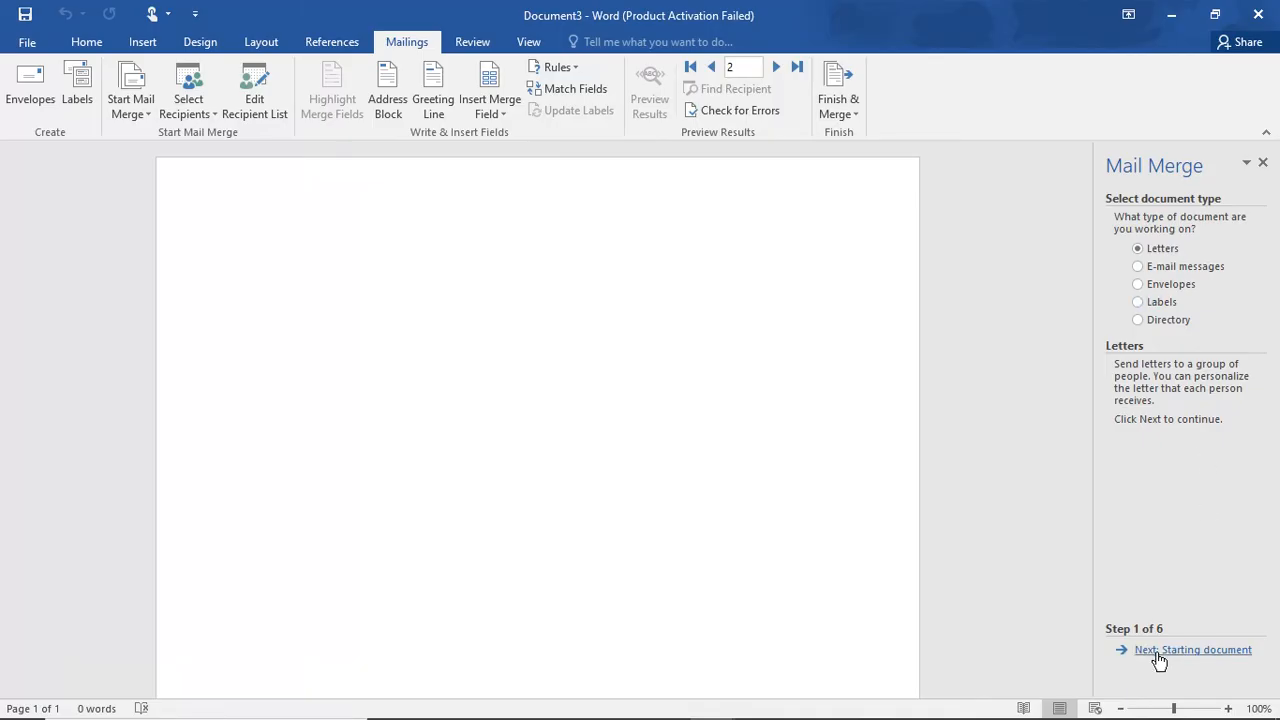
left_click(1122, 656)
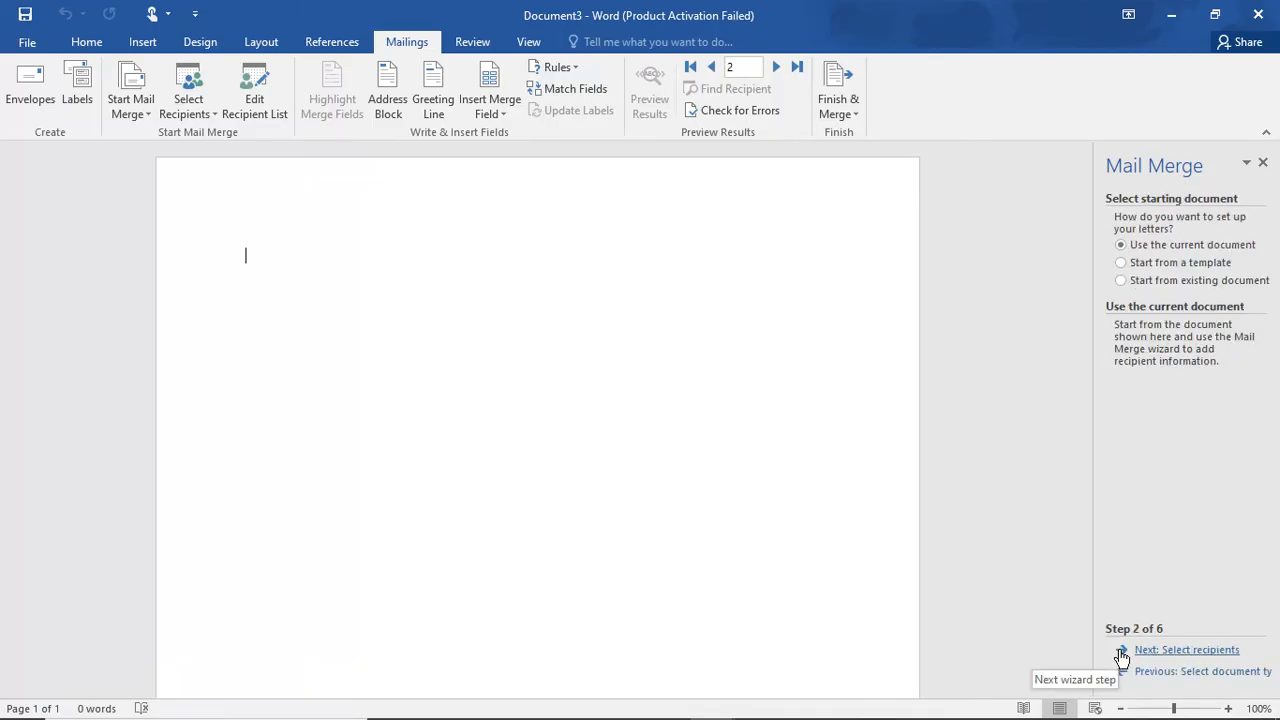
left_click(1122, 282)
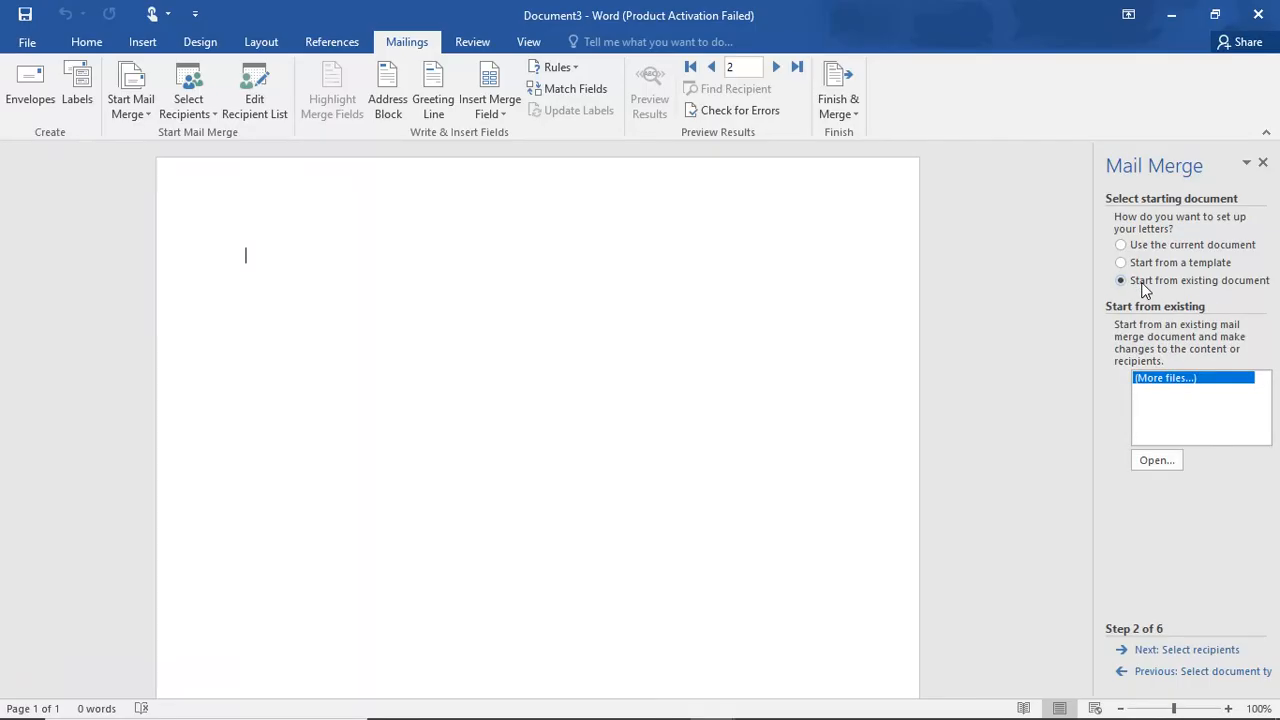
left_click(1160, 462)
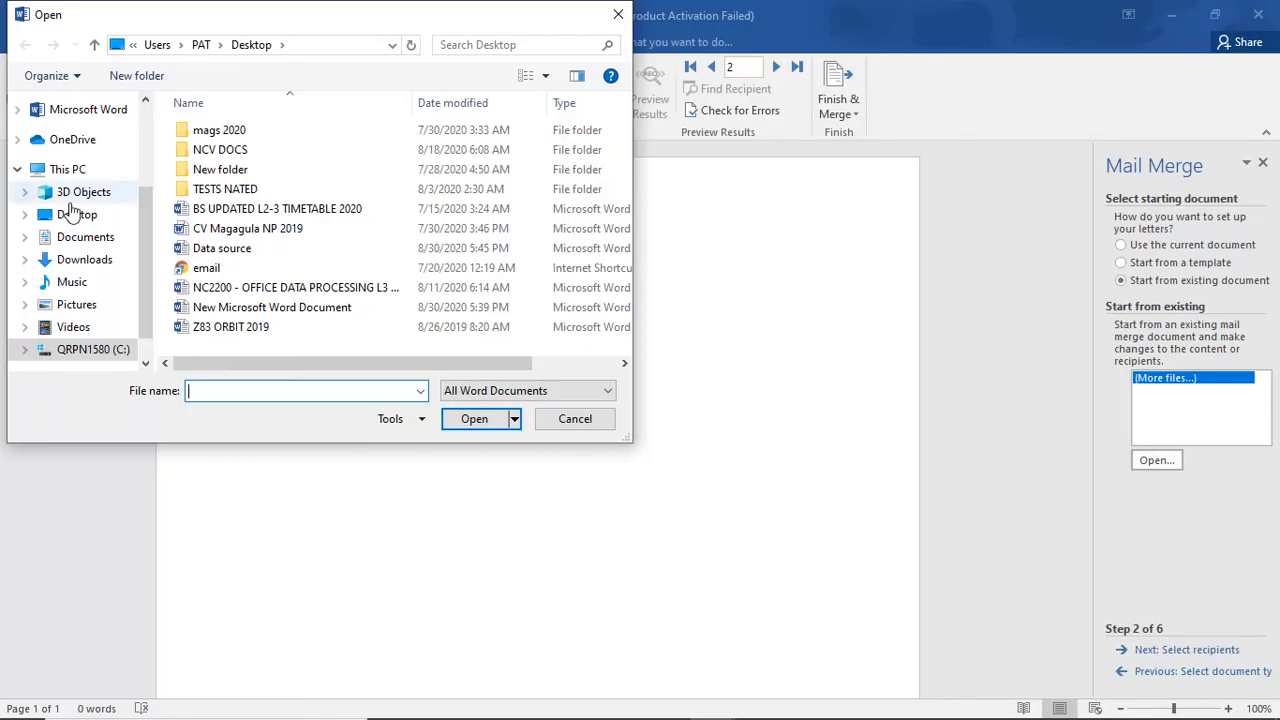
left_click(77, 261)
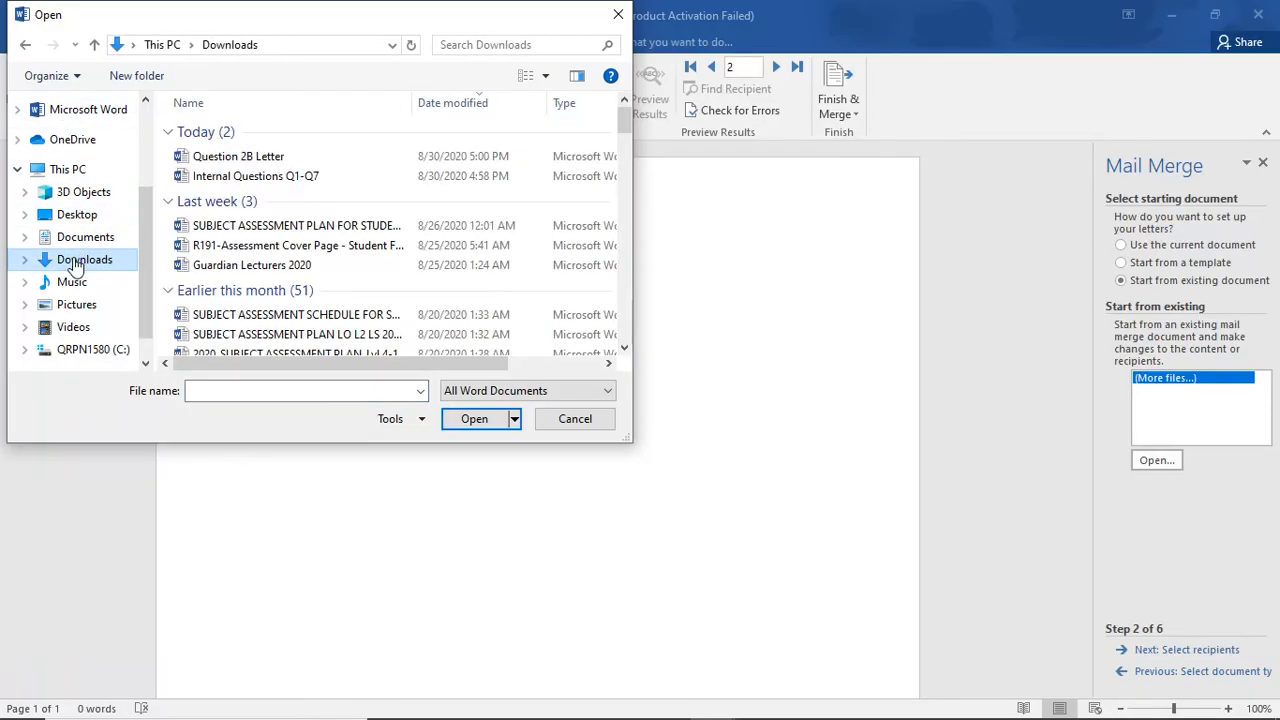
left_click(237, 158)
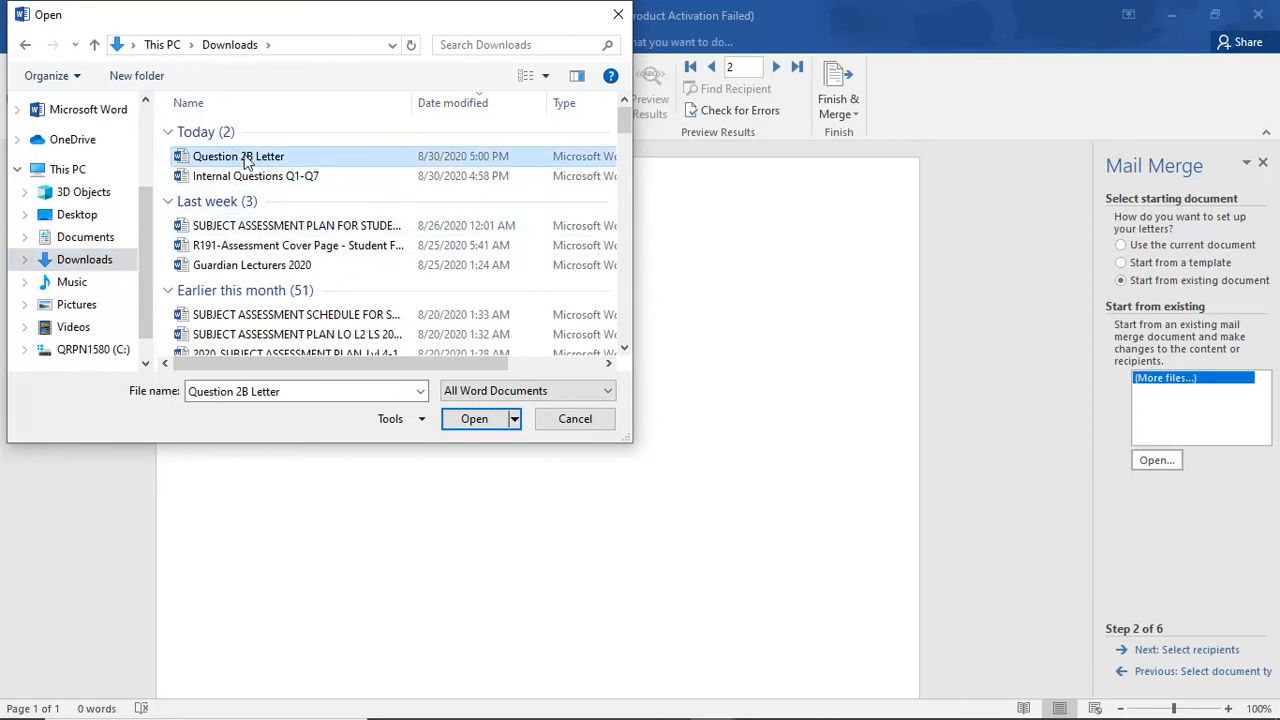
left_click(474, 419)
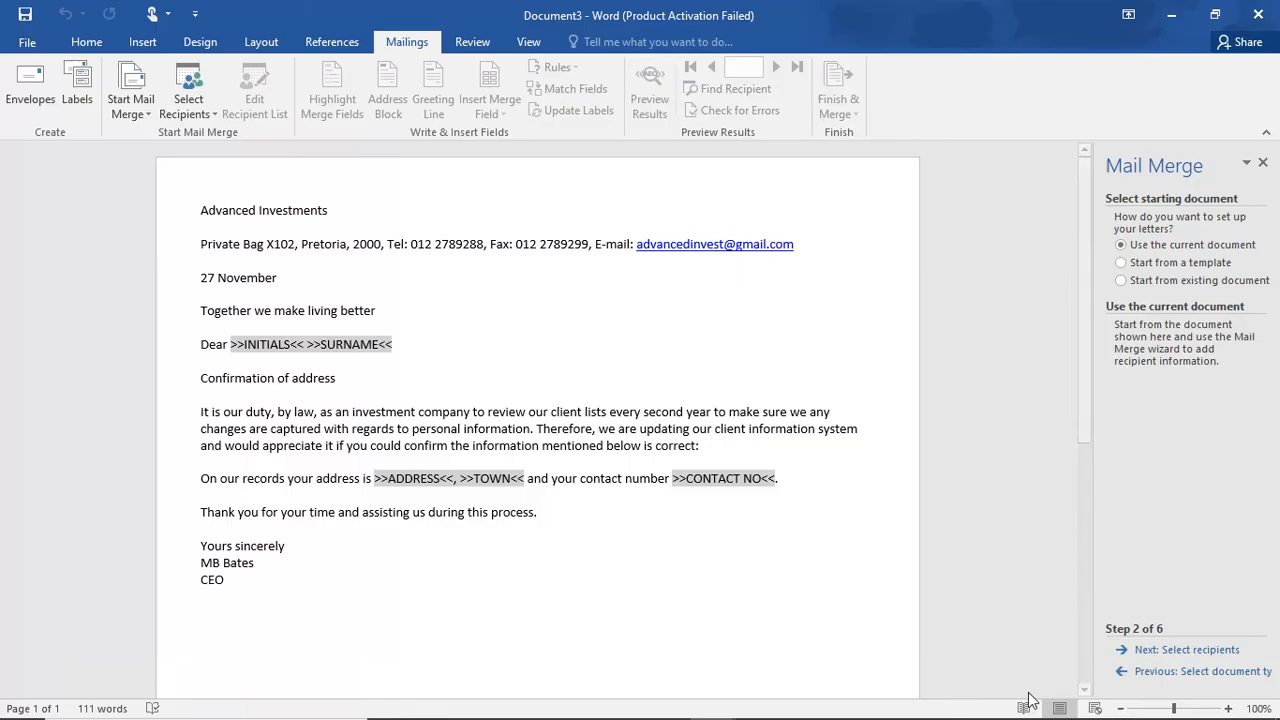
Step: Attach the existing list Data1 from My Data Sources as the letter's recipients, accept all of them and continue to writing the letter
left_click(1186, 652)
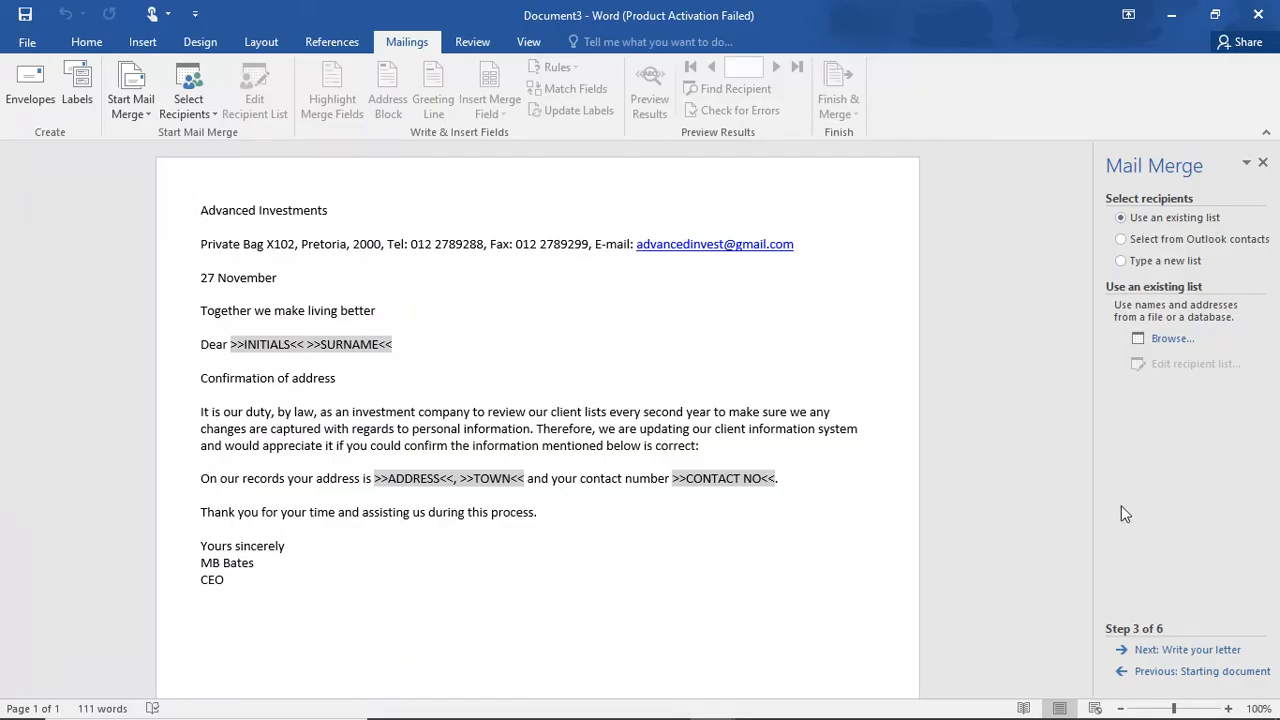
left_click(1168, 340)
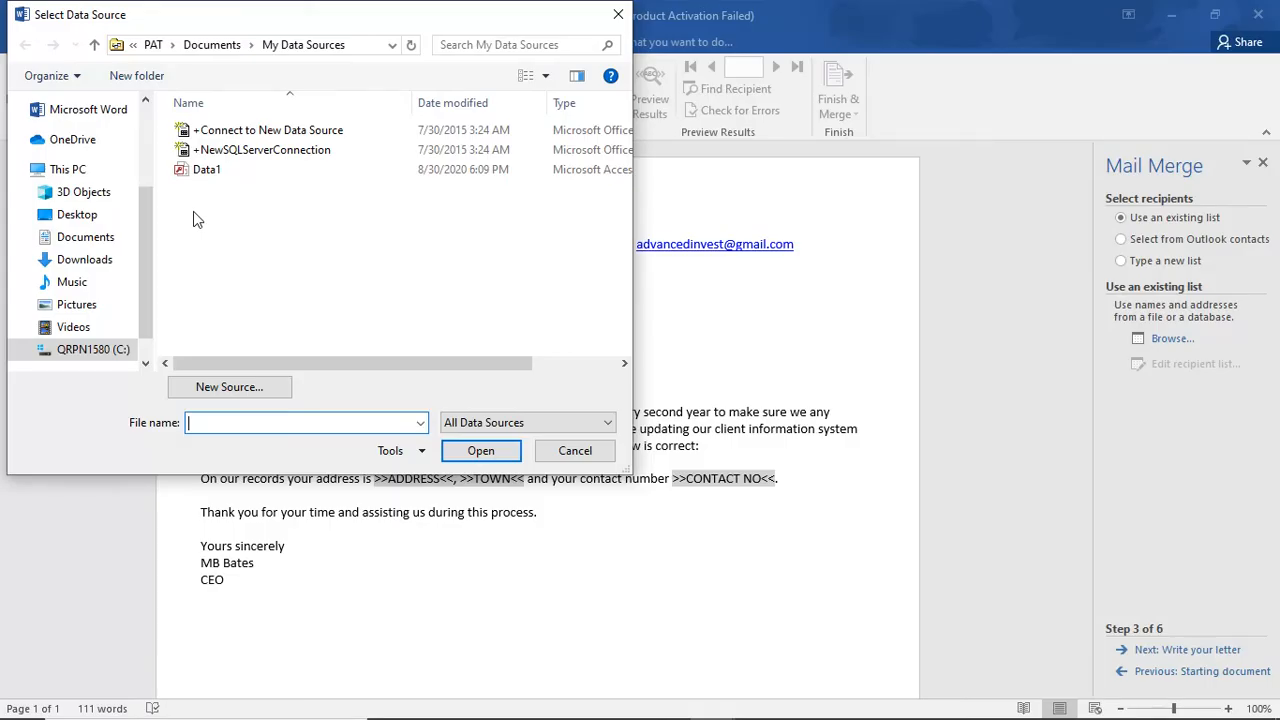
left_click(204, 176)
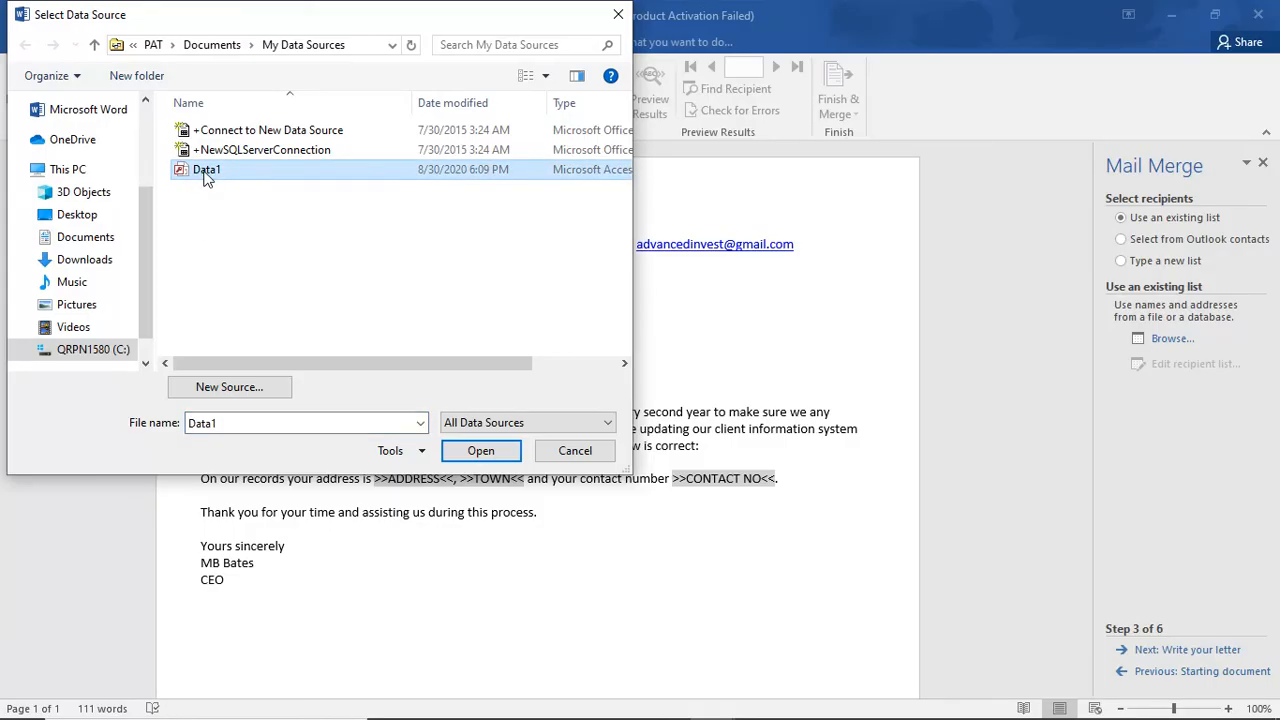
left_click(485, 454)
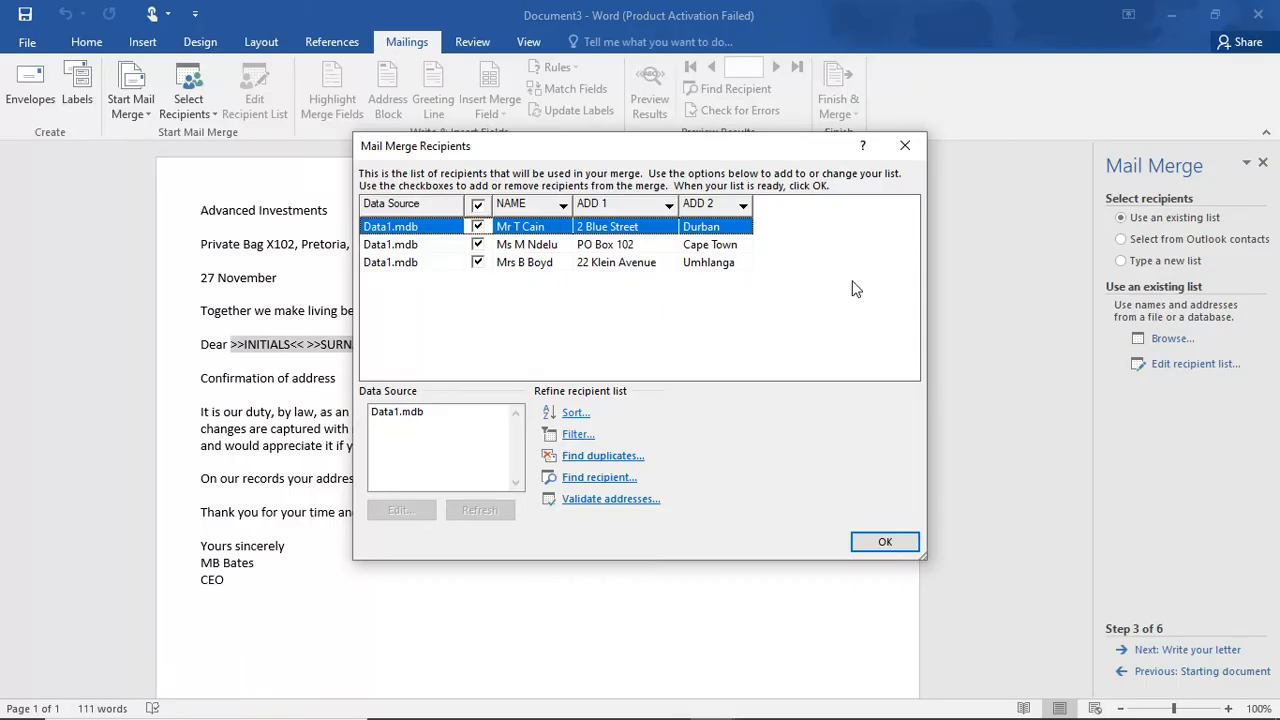
left_click(886, 541)
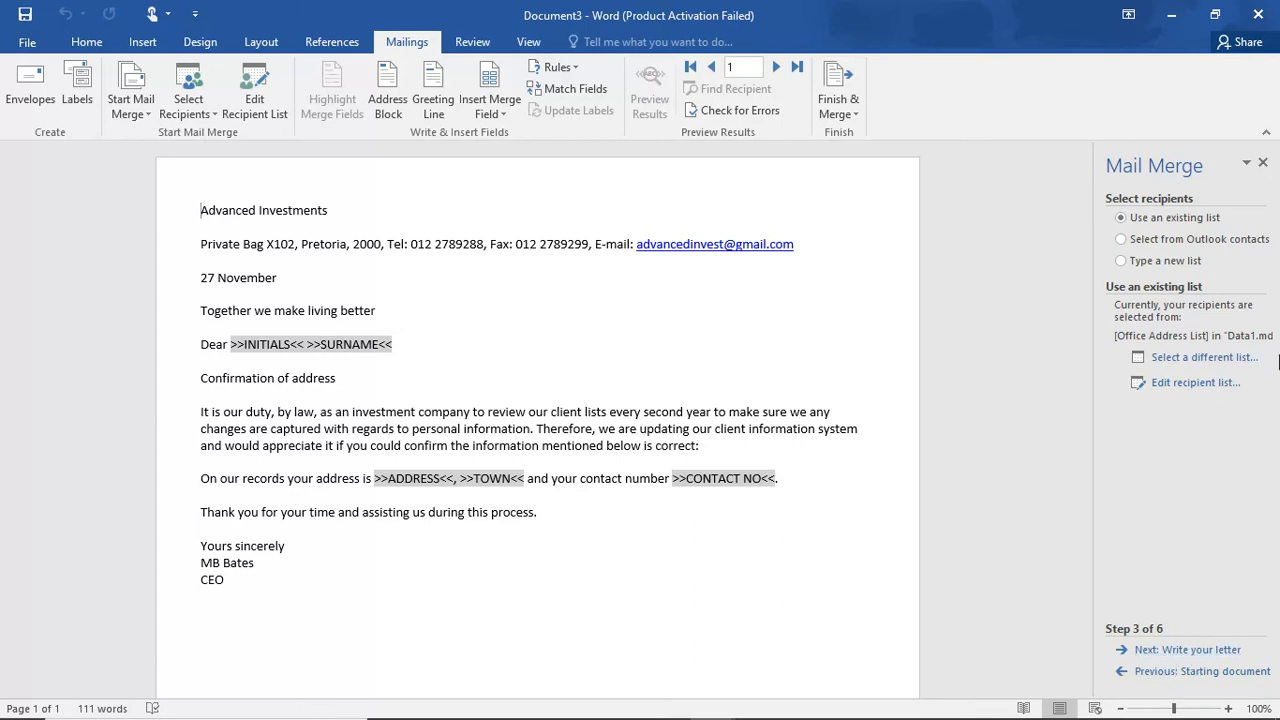
left_click(1183, 652)
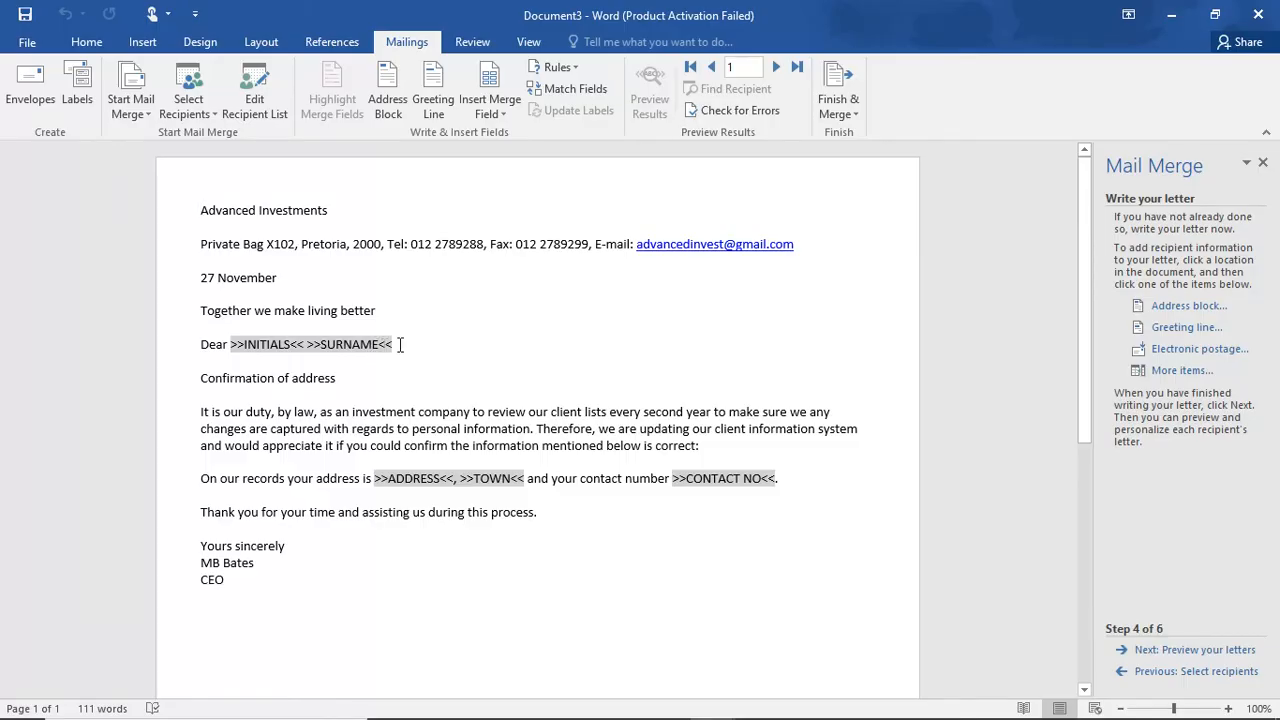
left_click(1180, 372)
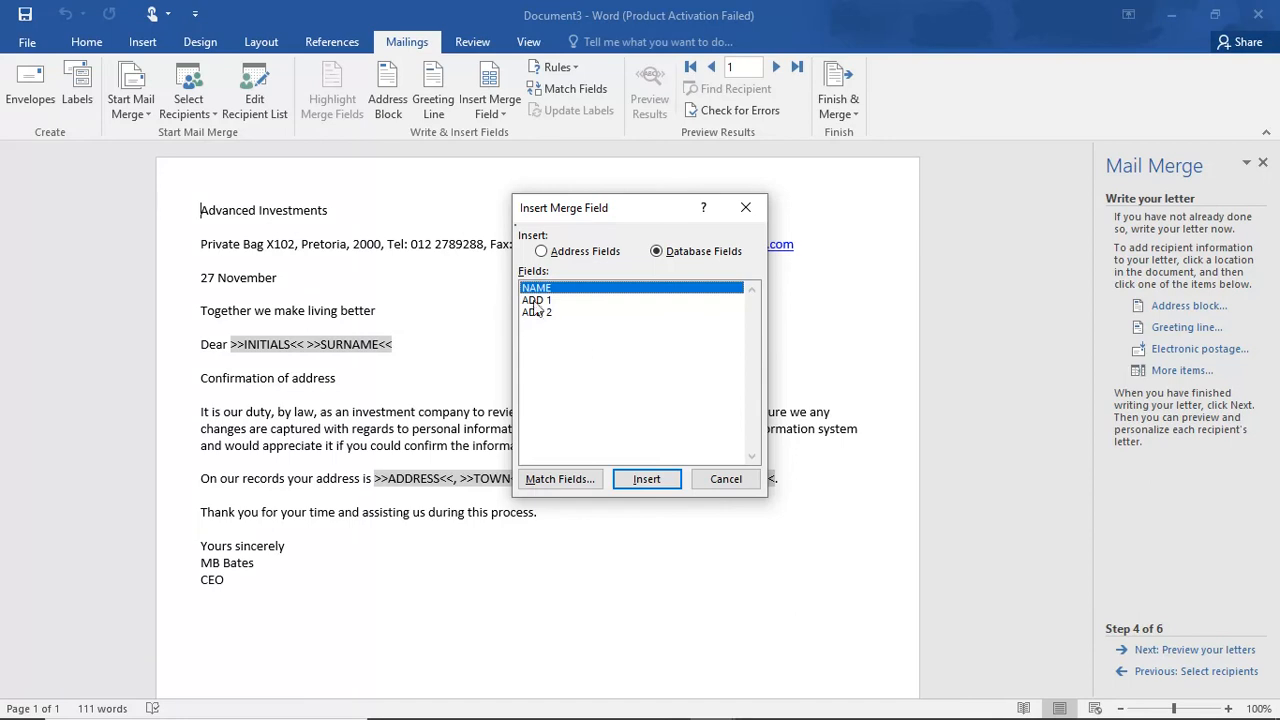
left_click(650, 480)
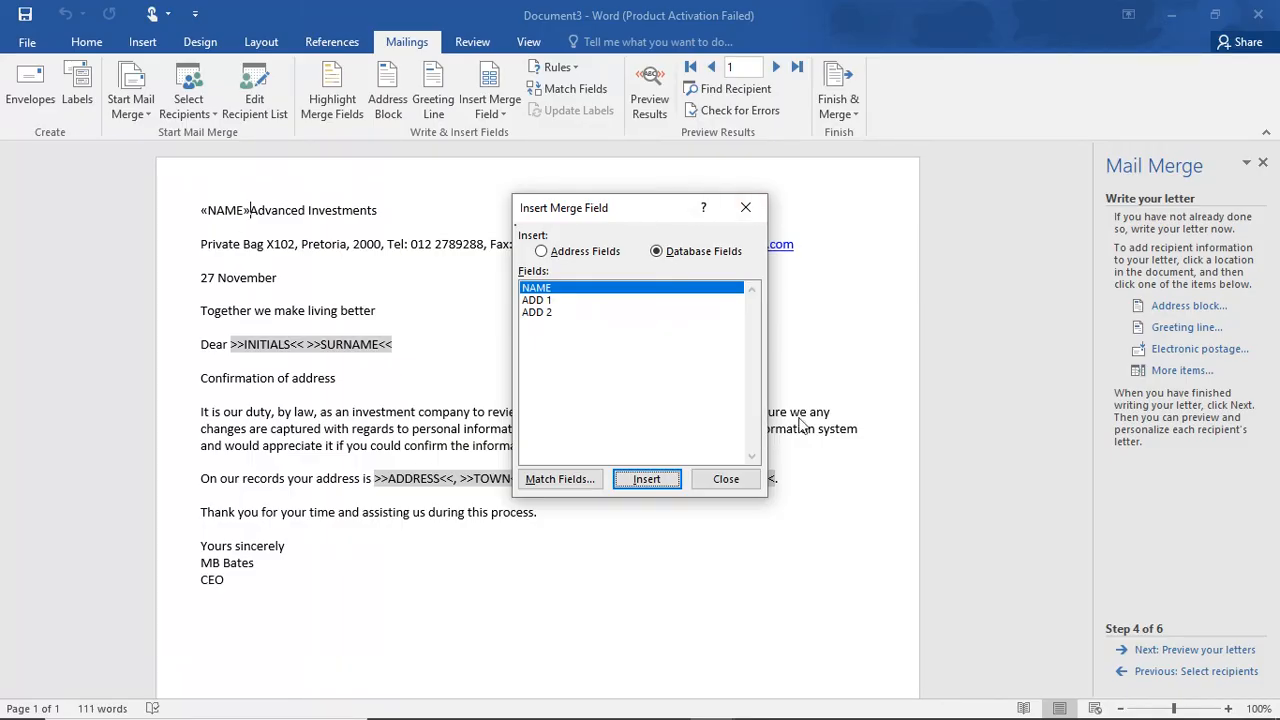
left_click(724, 481)
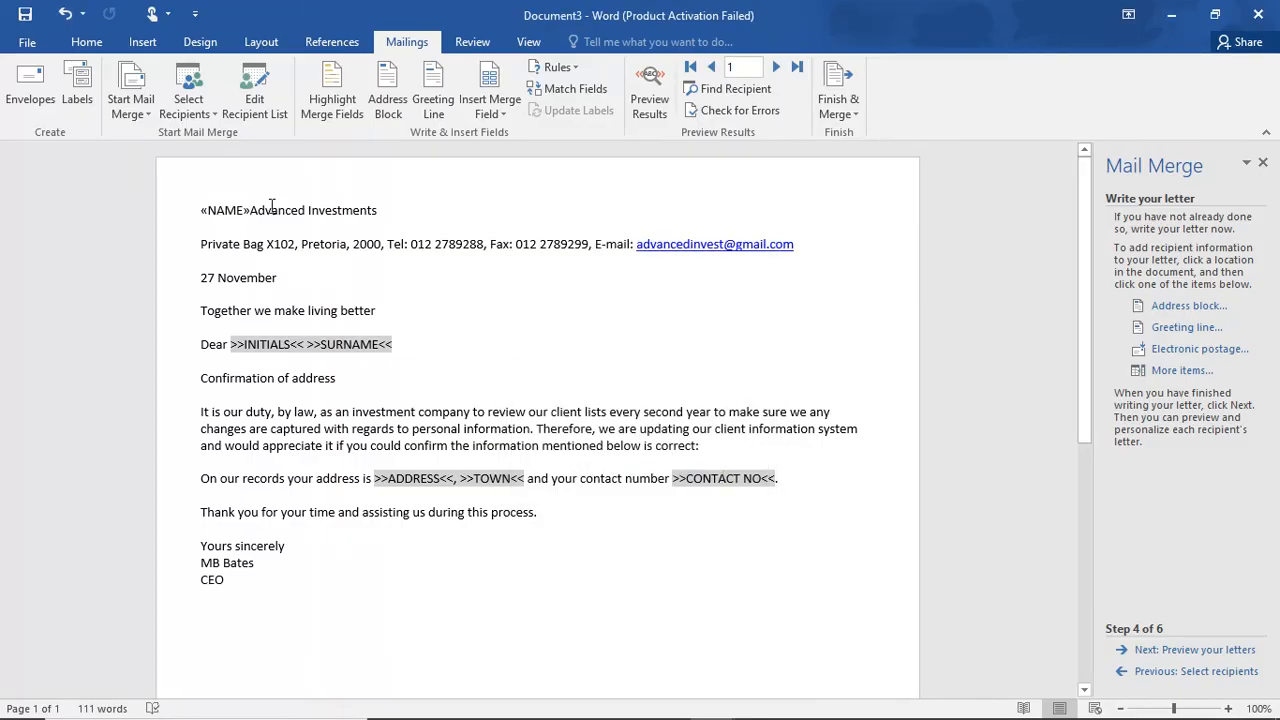
key("BackSpace")
key("BackSpace")
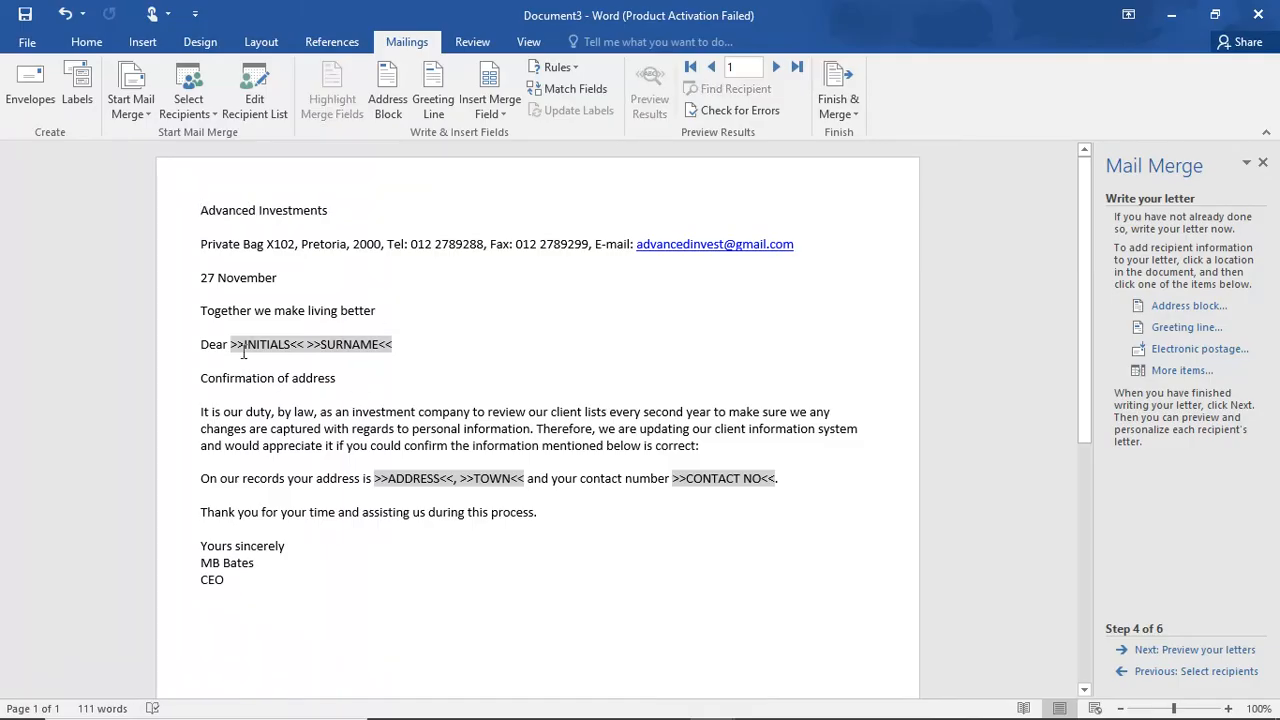
Step: Replace the INITIALS and SURNAME placeholders after "Dear" with the NAME merge field
left_click(396, 345)
key("BackSpace")
key("BackSpace")
key("BackSpace")
key("BackSpace")
key("BackSpace")
key("BackSpace")
key("BackSpace")
key("BackSpace")
key("BackSpace")
key("BackSpace")
key("BackSpace")
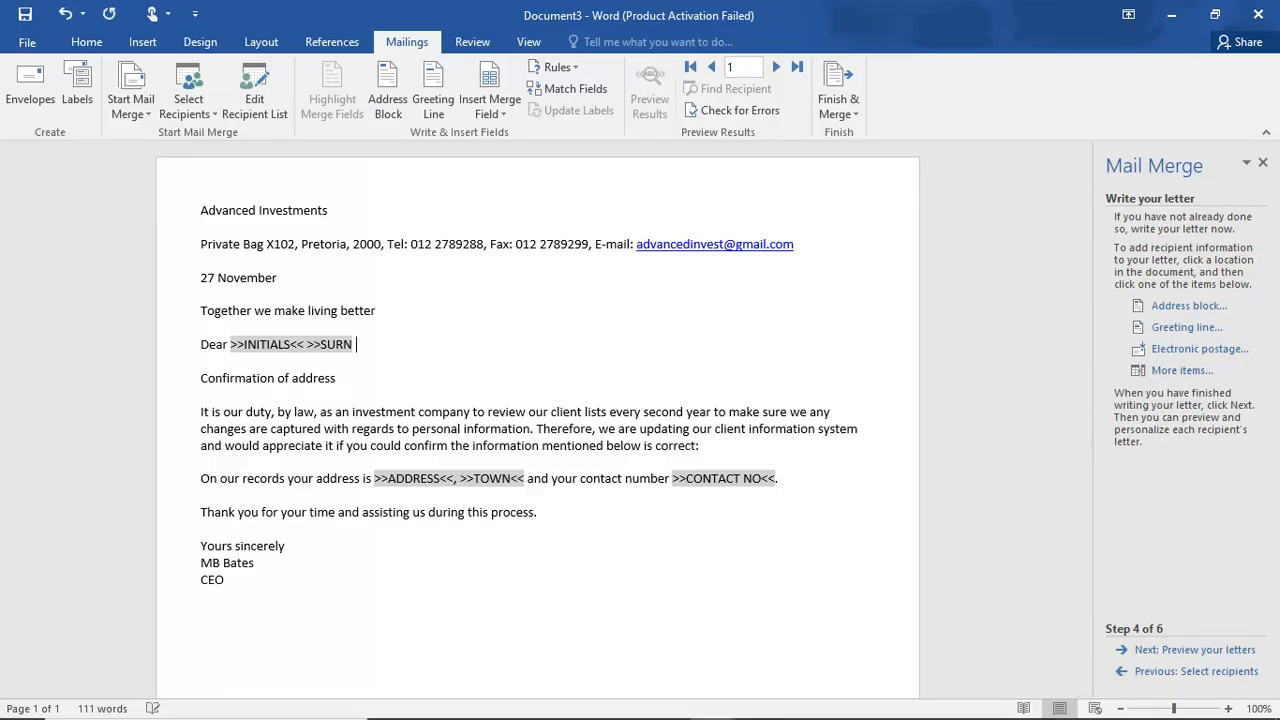
key("BackSpace")
key("BackSpace")
key("BackSpace")
key("BackSpace")
key("BackSpace")
key("BackSpace")
key("BackSpace")
key("BackSpace")
key("BackSpace")
key("BackSpace")
key("BackSpace")
key("BackSpace")
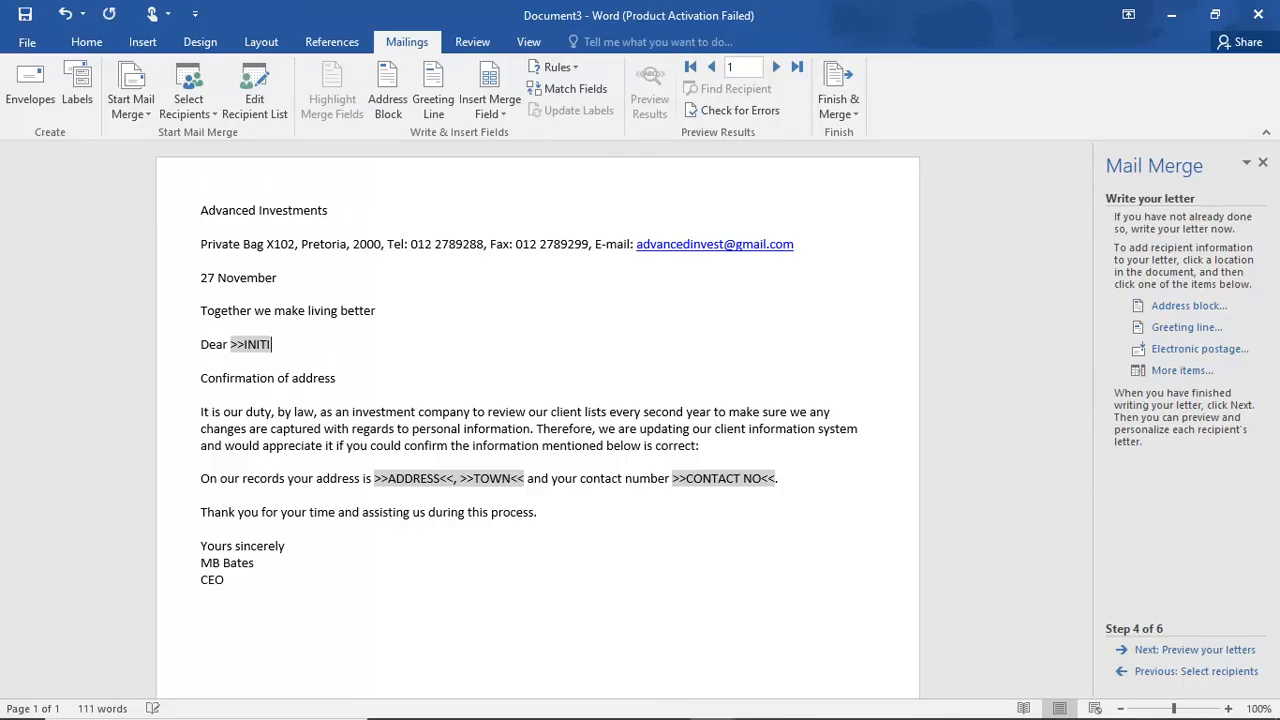
key("BackSpace")
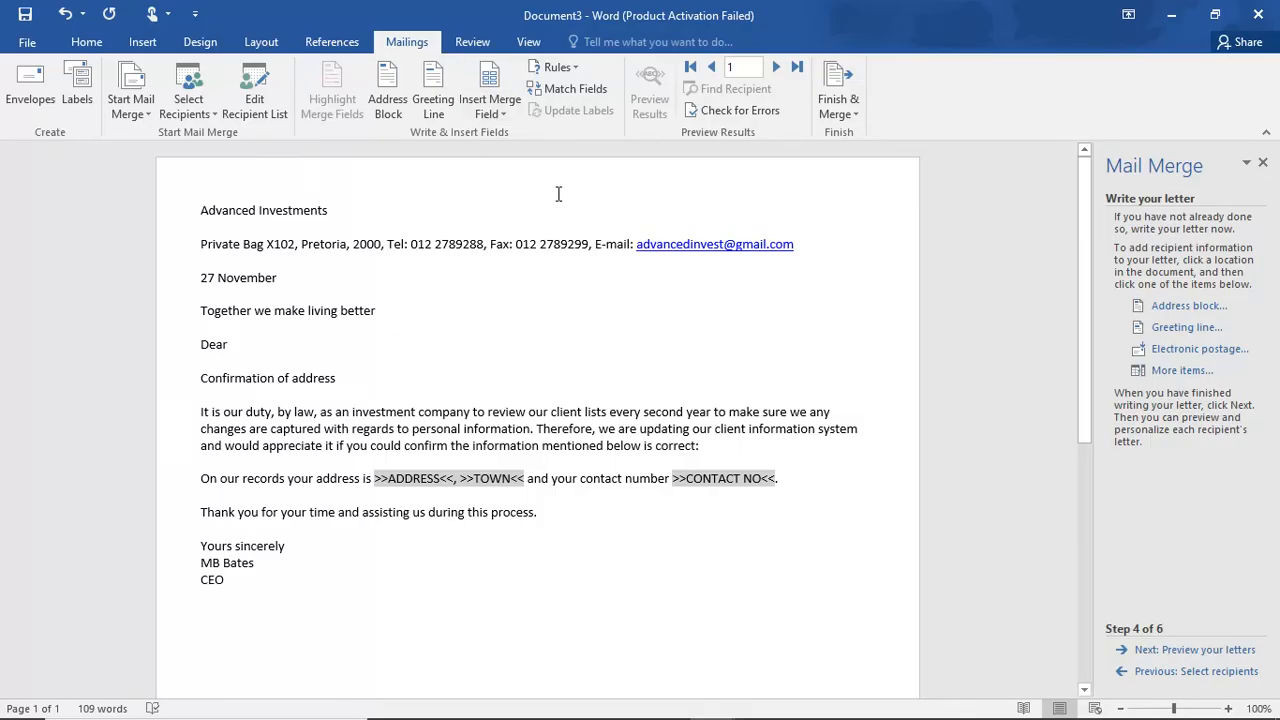
left_click(508, 115)
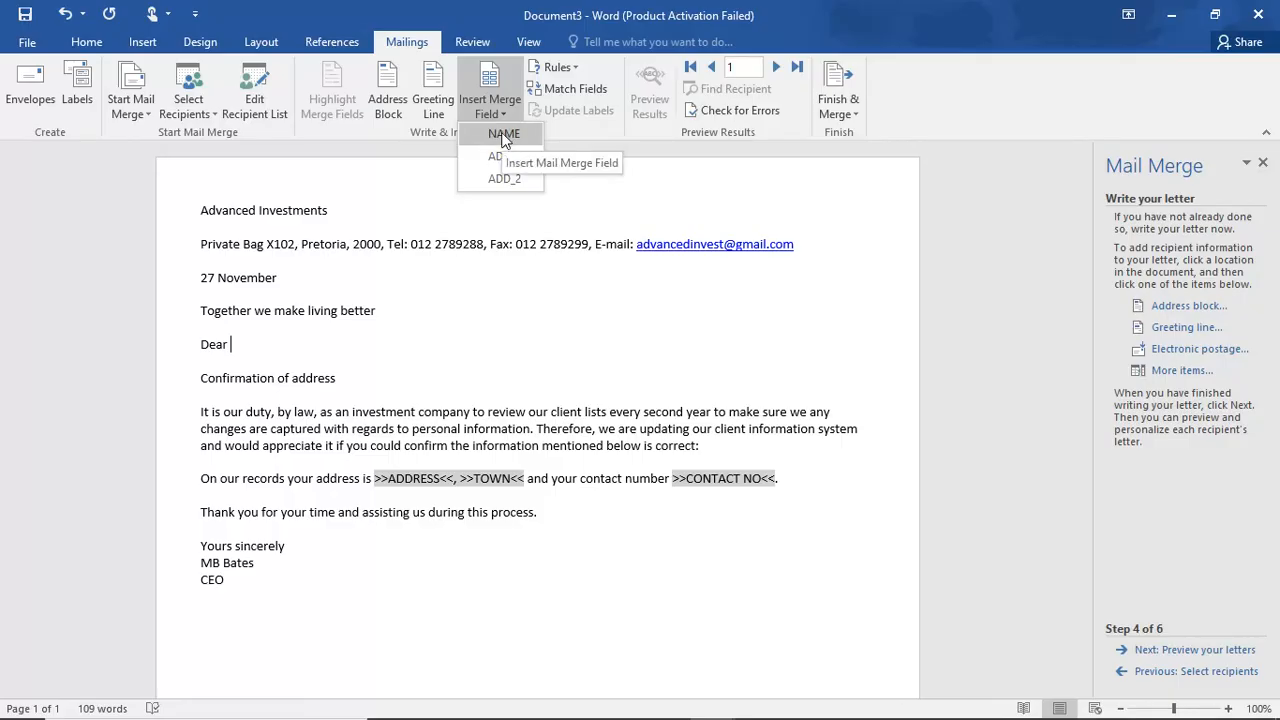
left_click(505, 137)
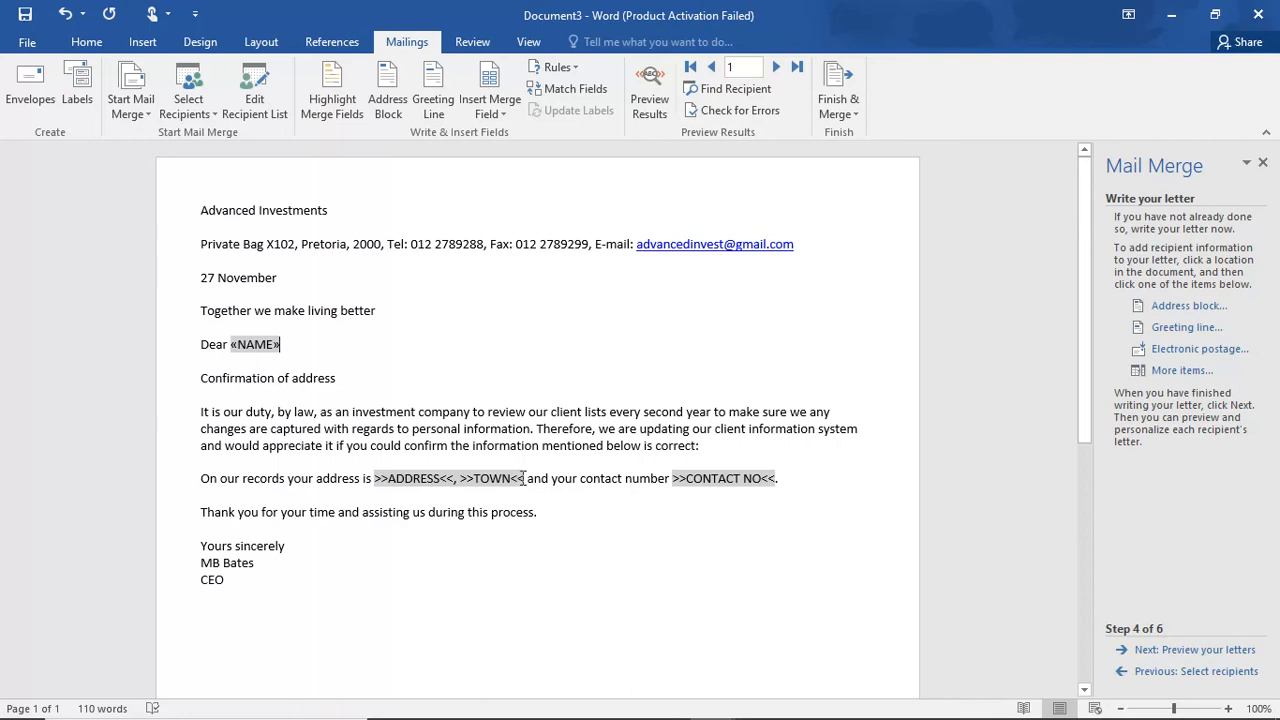
Step: Replace the ADDRESS and TOWN placeholders after "On our records your address is" with the NAME merge field
left_click_drag(524, 478, 380, 477)
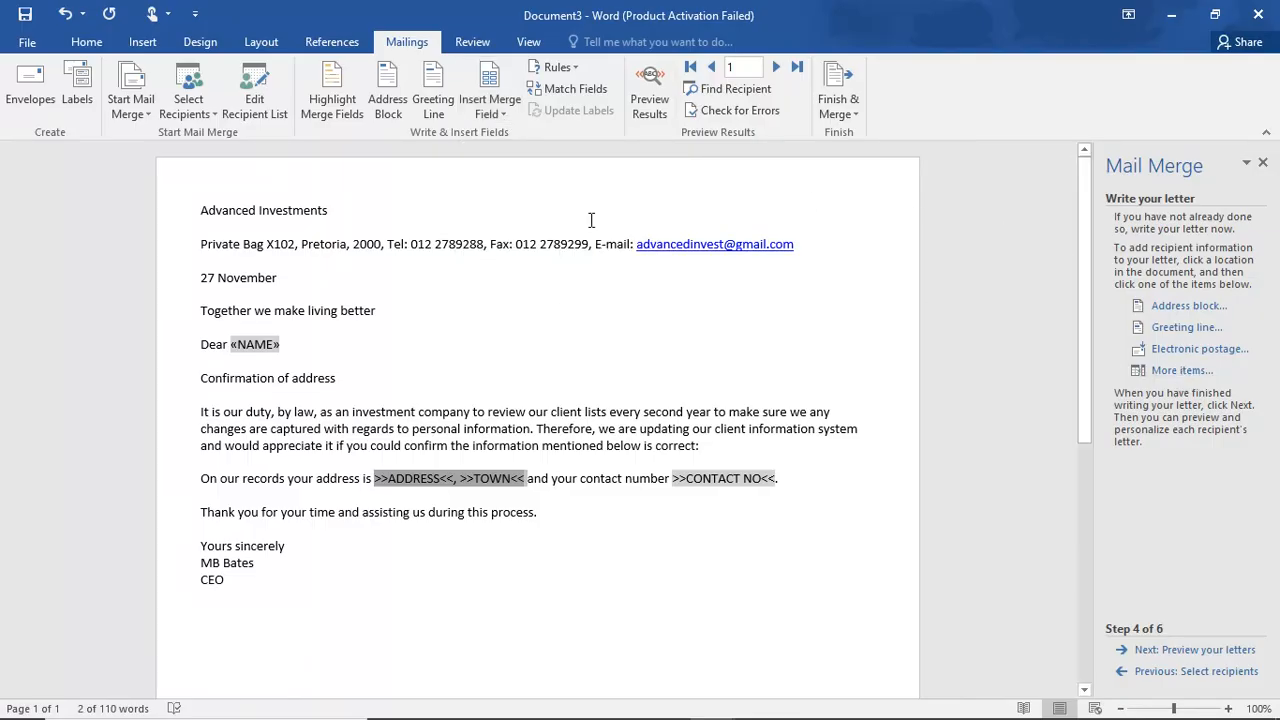
left_click(503, 115)
left_click(512, 134)
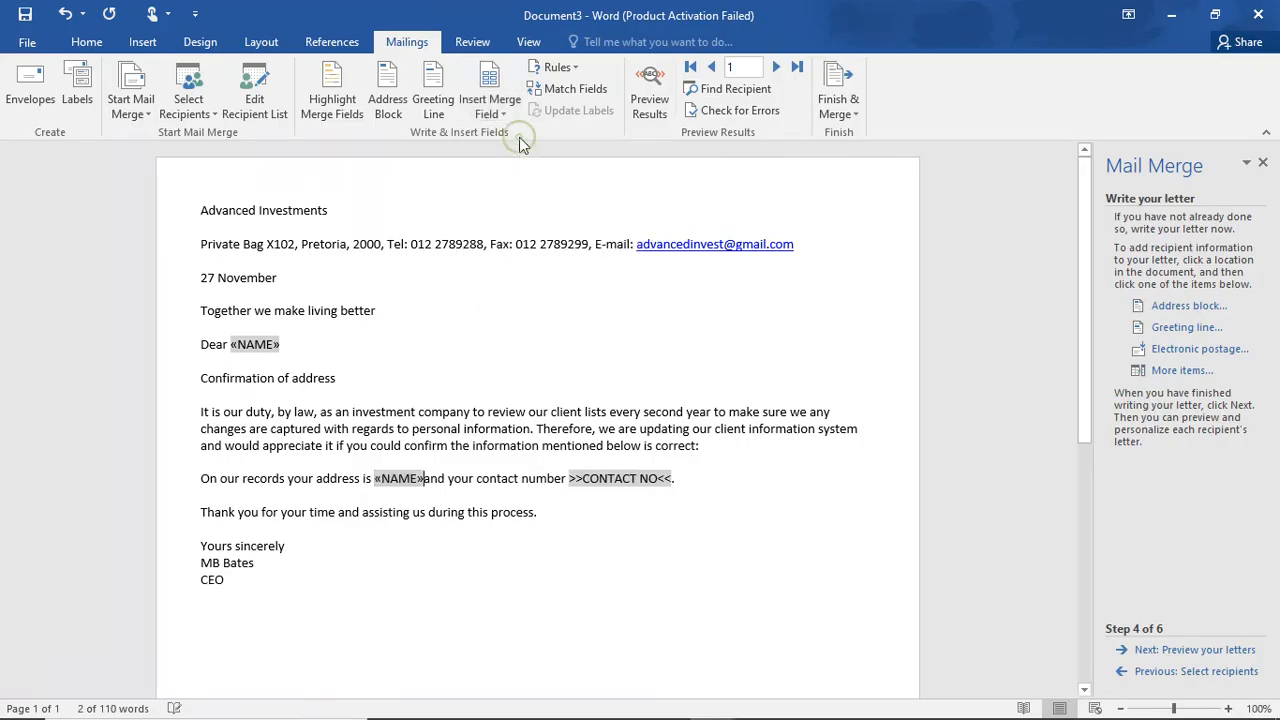
Step: Replace the CONTACT NO placeholder and its full stop with the ADD_1 merge field
left_click_drag(688, 481, 576, 484)
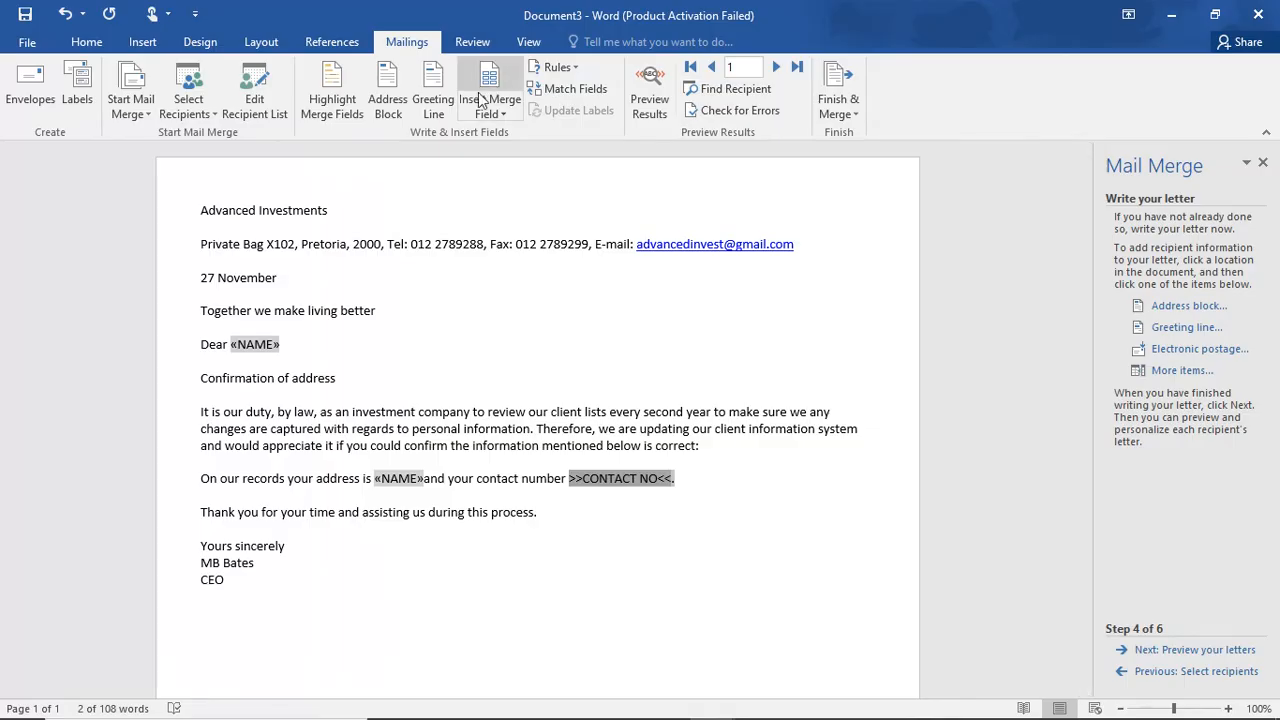
left_click(506, 115)
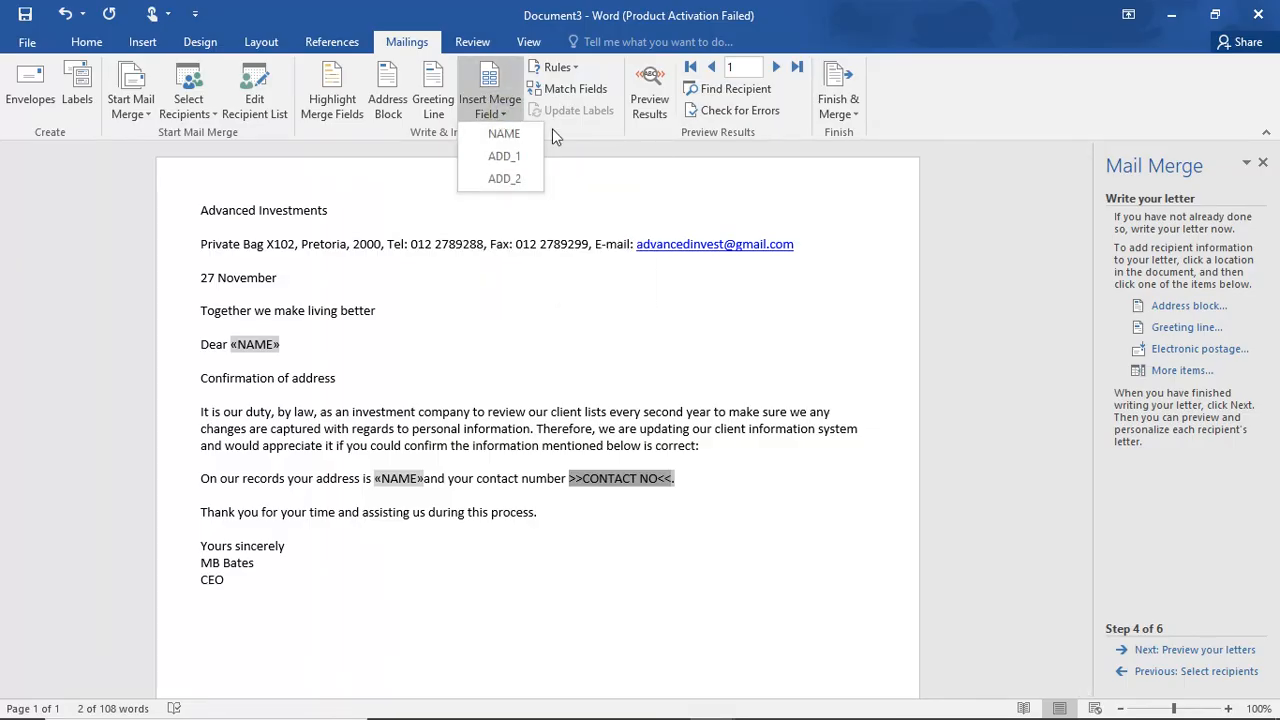
left_click(505, 157)
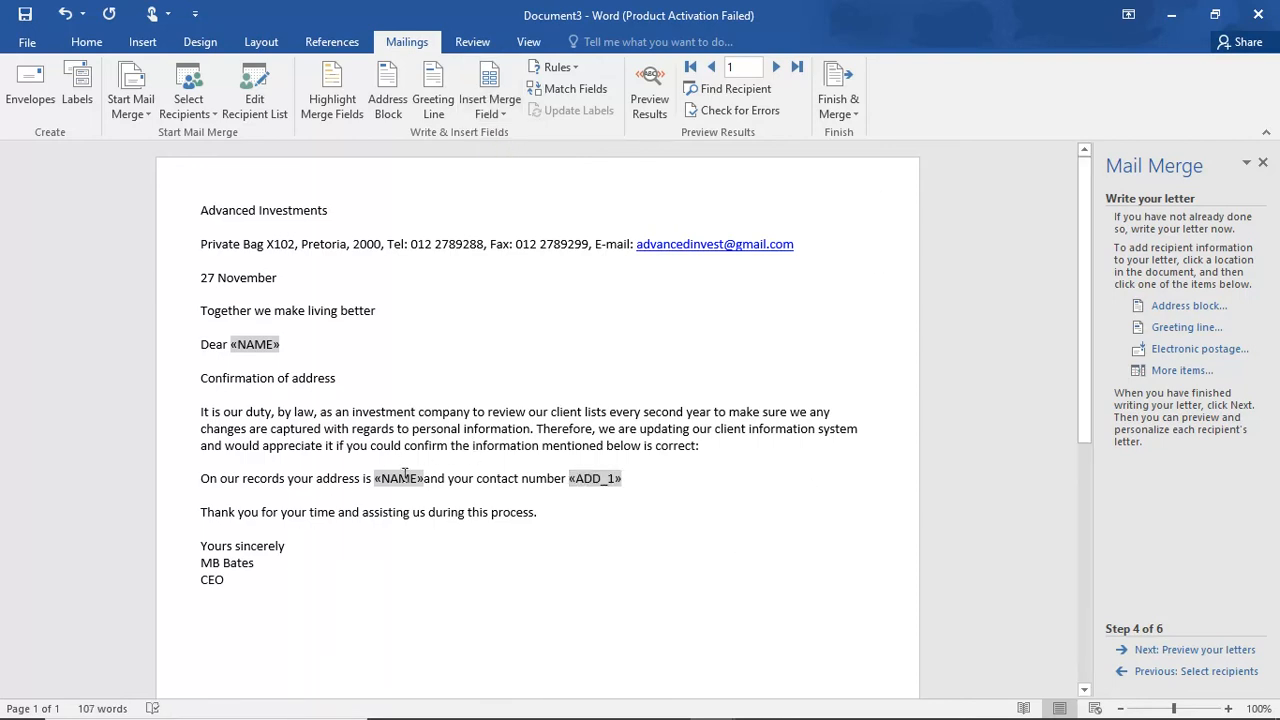
Step: Try to replace the NAME merge field after "your address is" with the ADD_2 merge field
left_click_drag(421, 483, 374, 481)
left_click(505, 117)
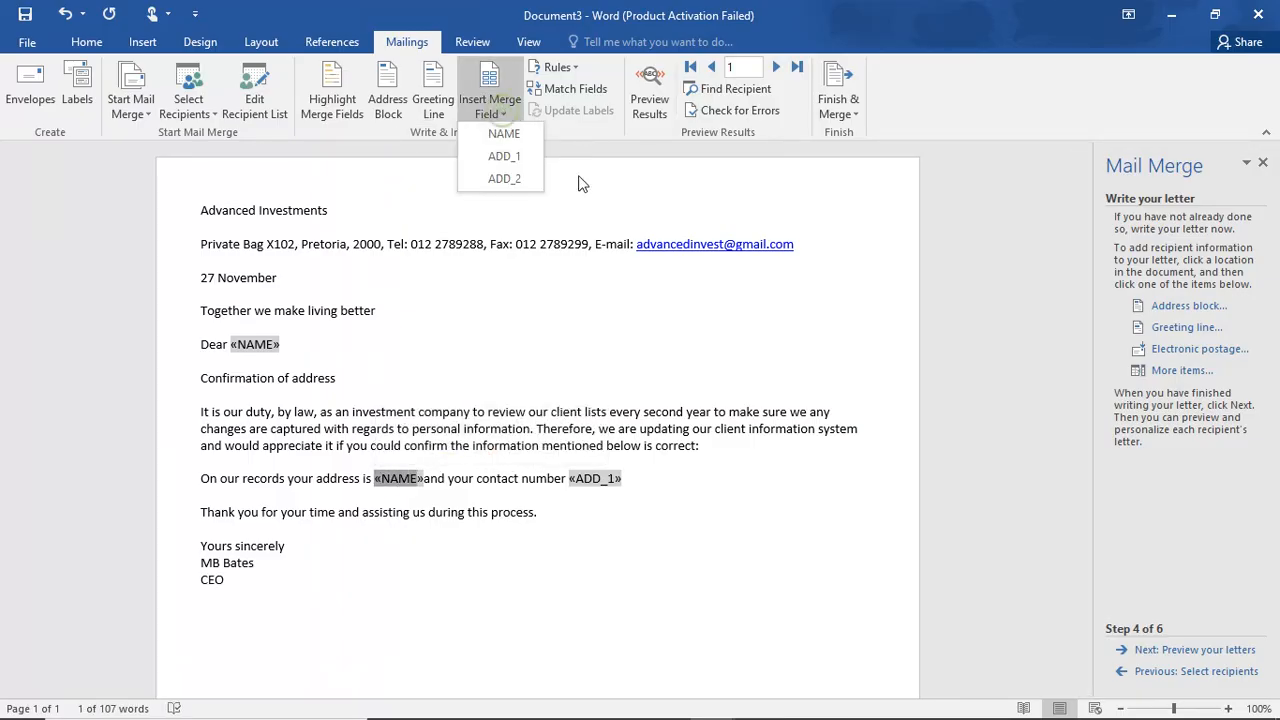
left_click(509, 180)
left_click(760, 502)
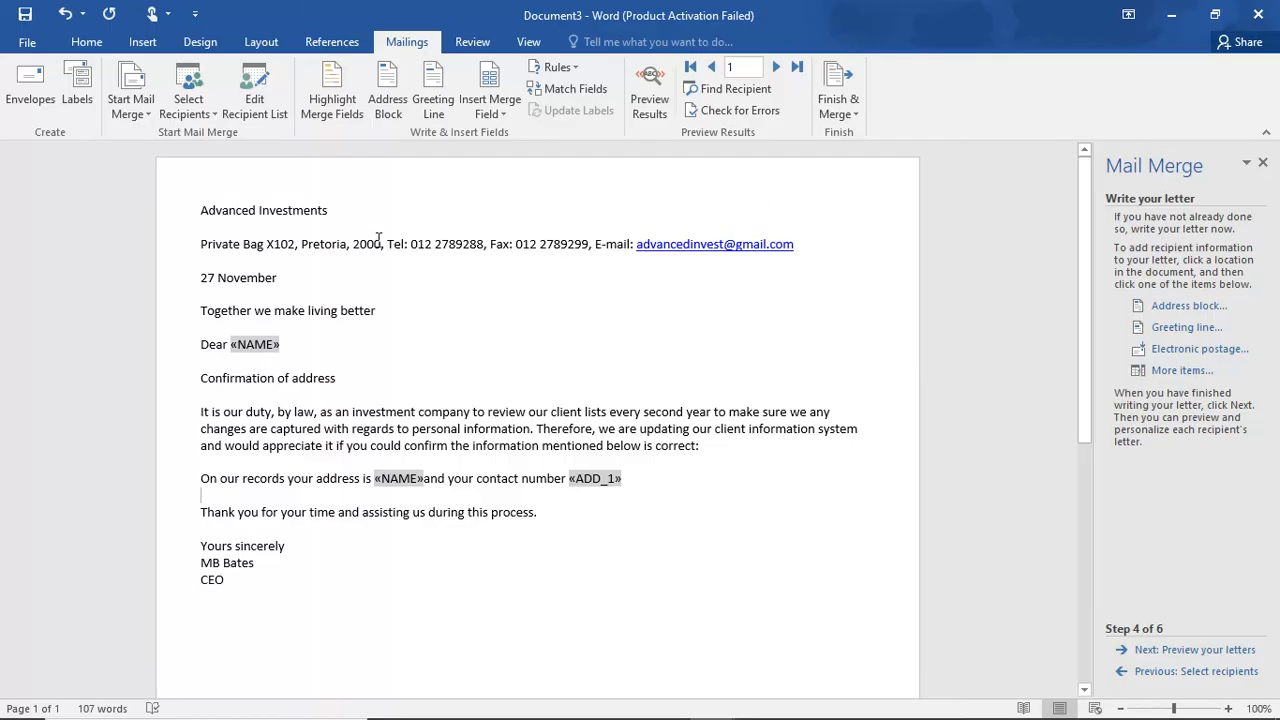
Step: Preview the merged letters for the different recipients and add a space before "and your contact number"
left_click(1191, 652)
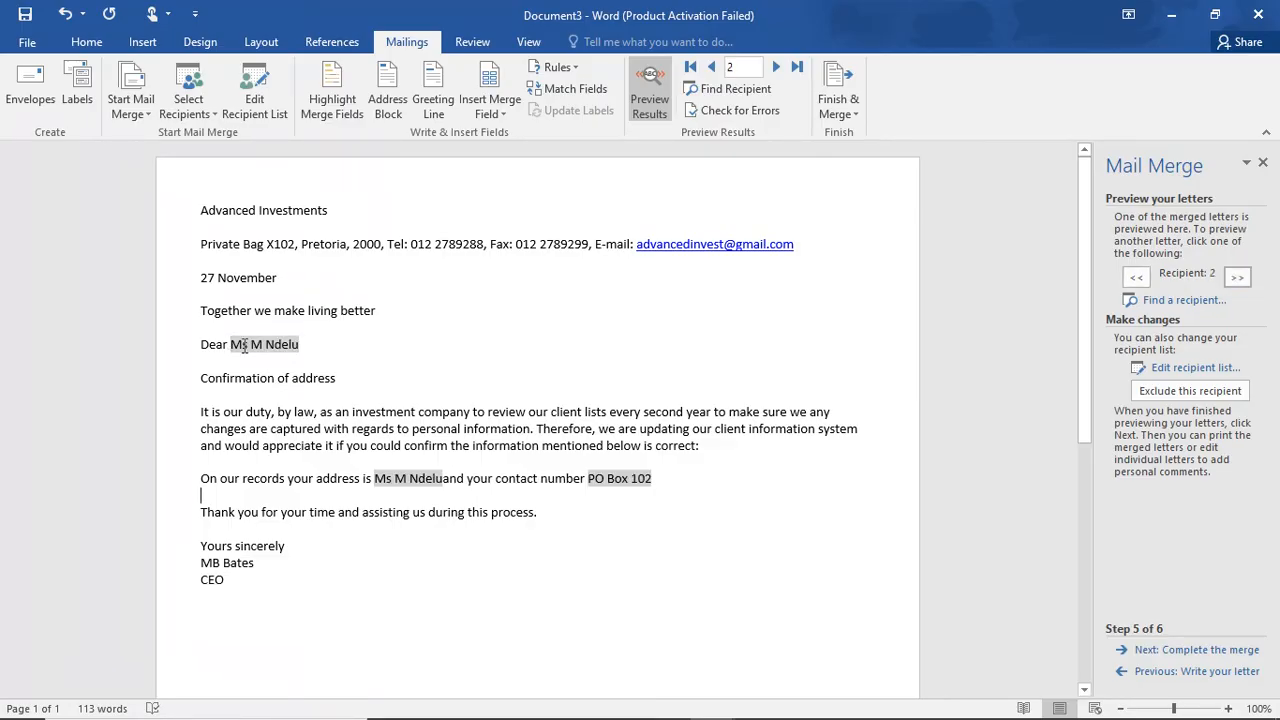
left_click(443, 479)
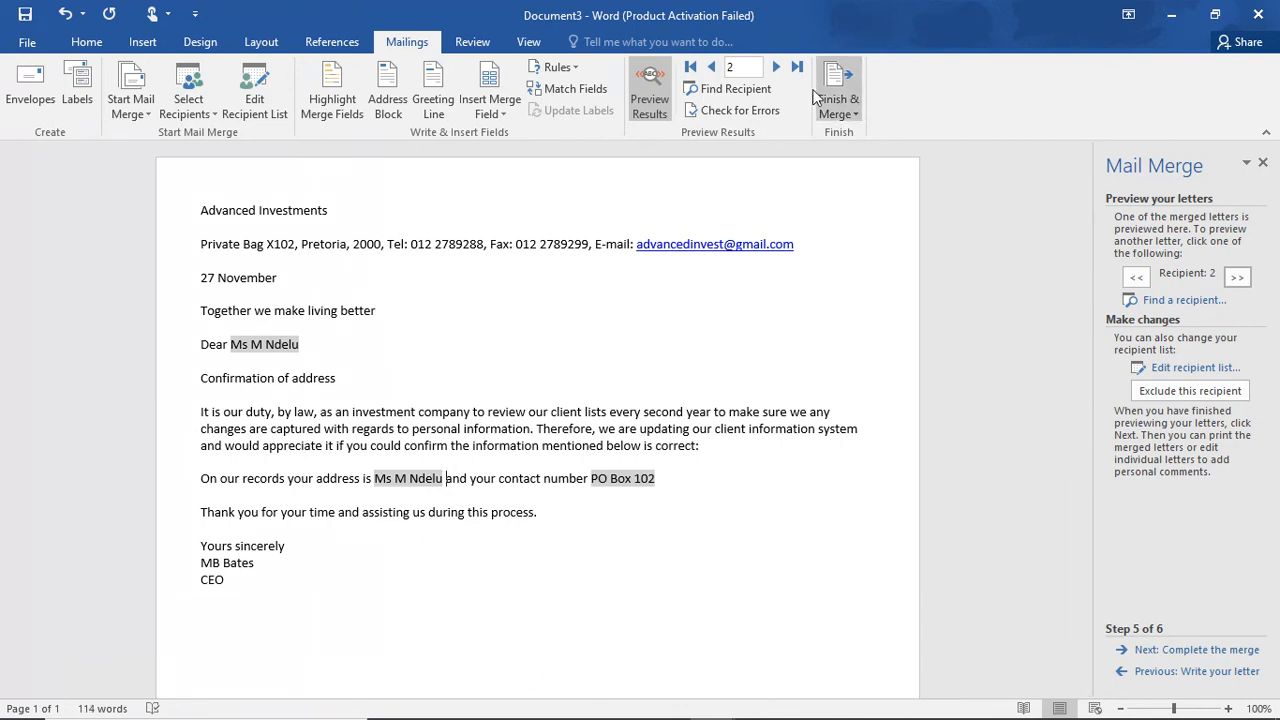
left_click(778, 68)
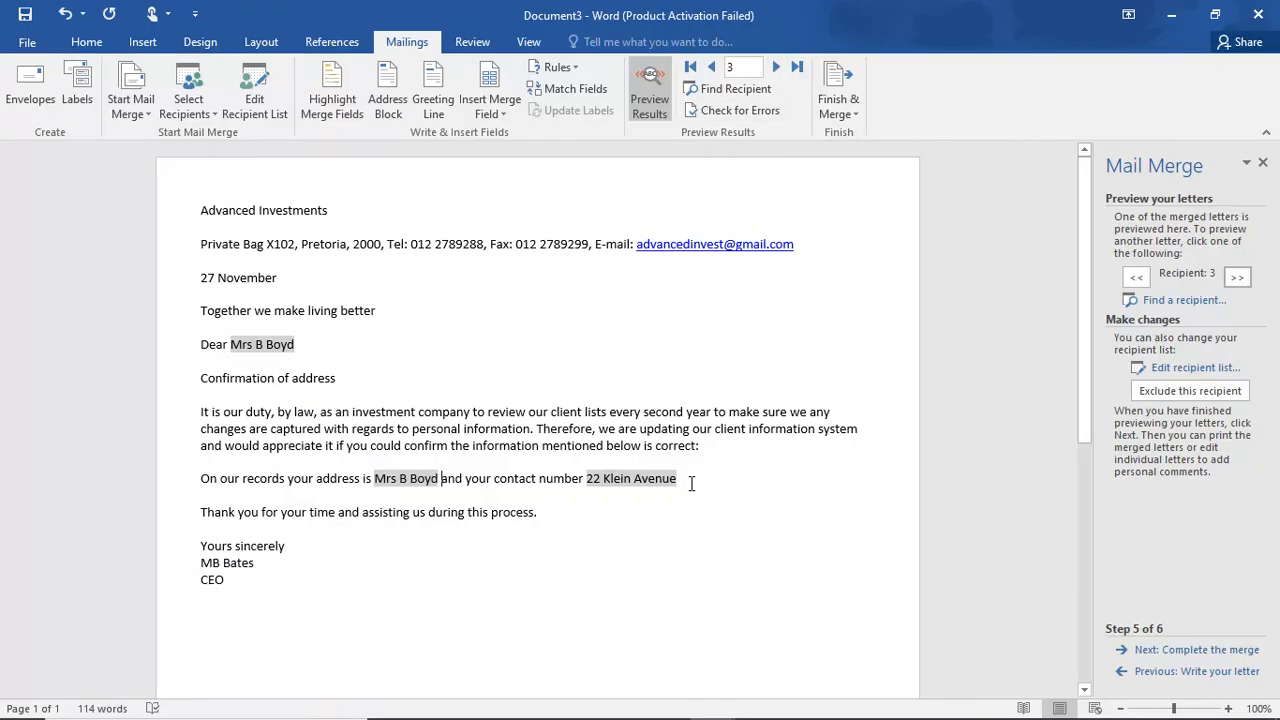
left_click(715, 67)
left_click(712, 67)
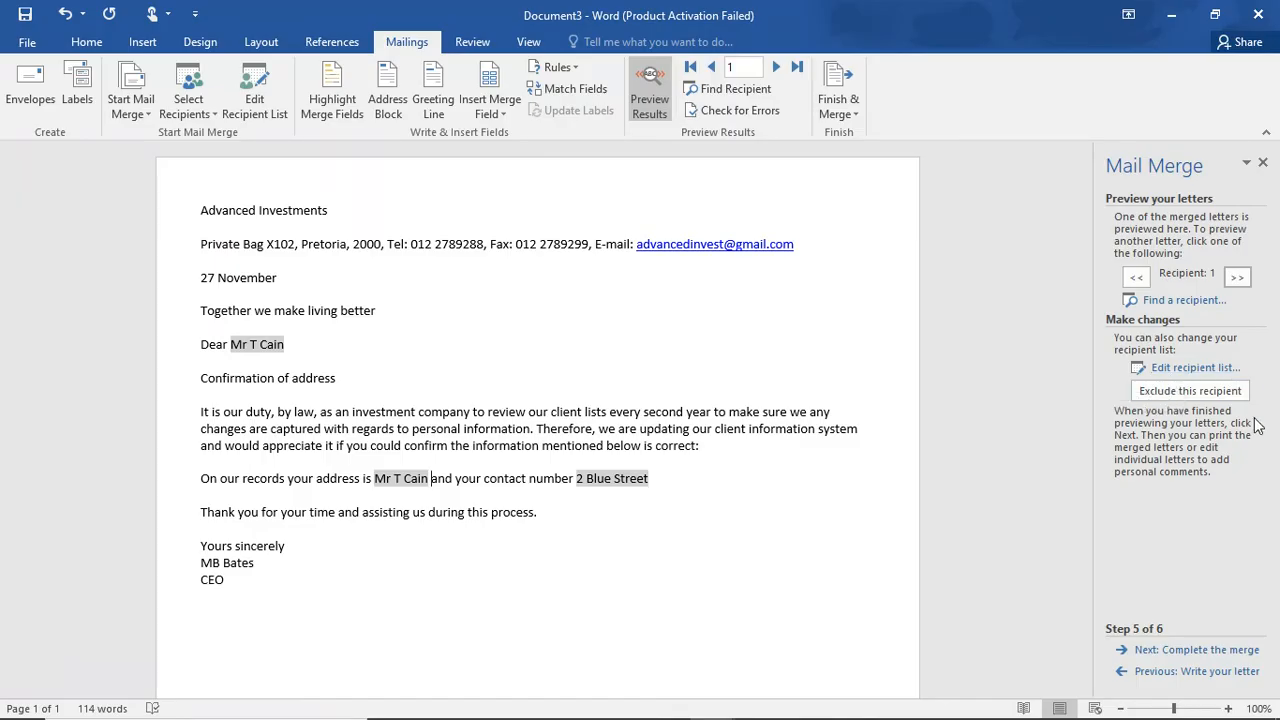
Step: Advance to completing the merge, set records 2 to 3 for printing, and cancel before sending them to the printer
left_click(1206, 651)
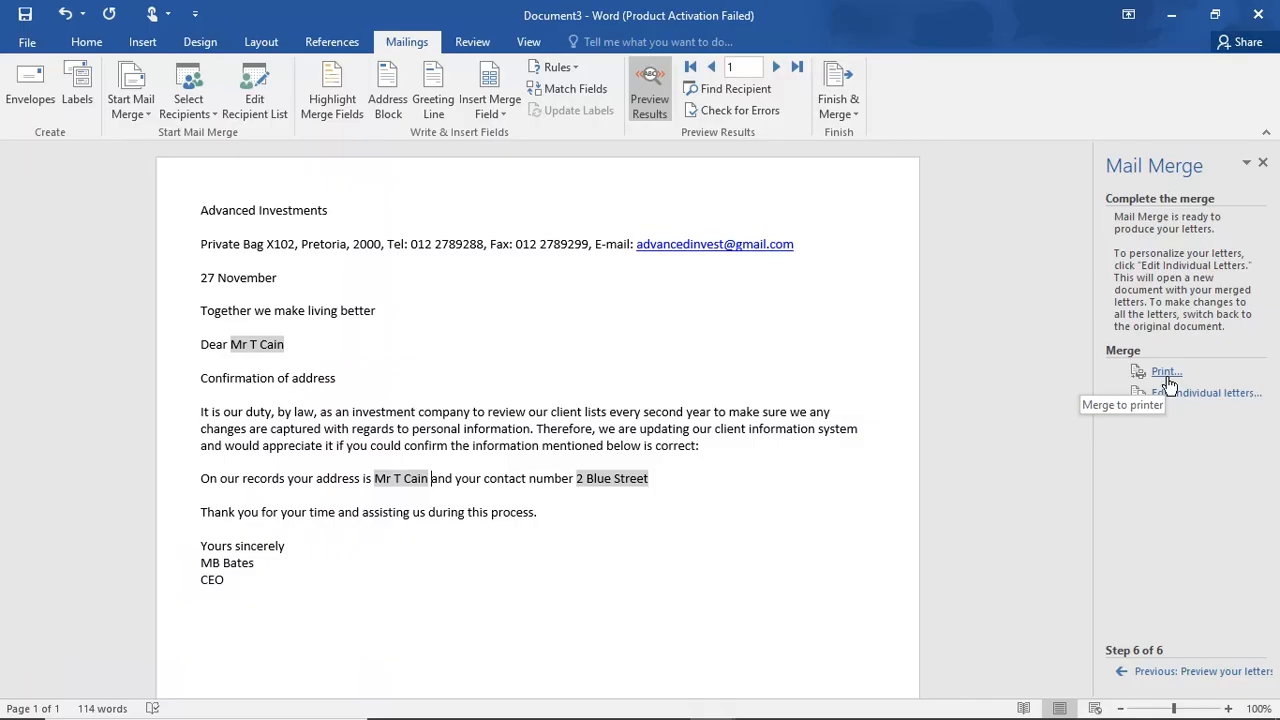
left_click(1166, 375)
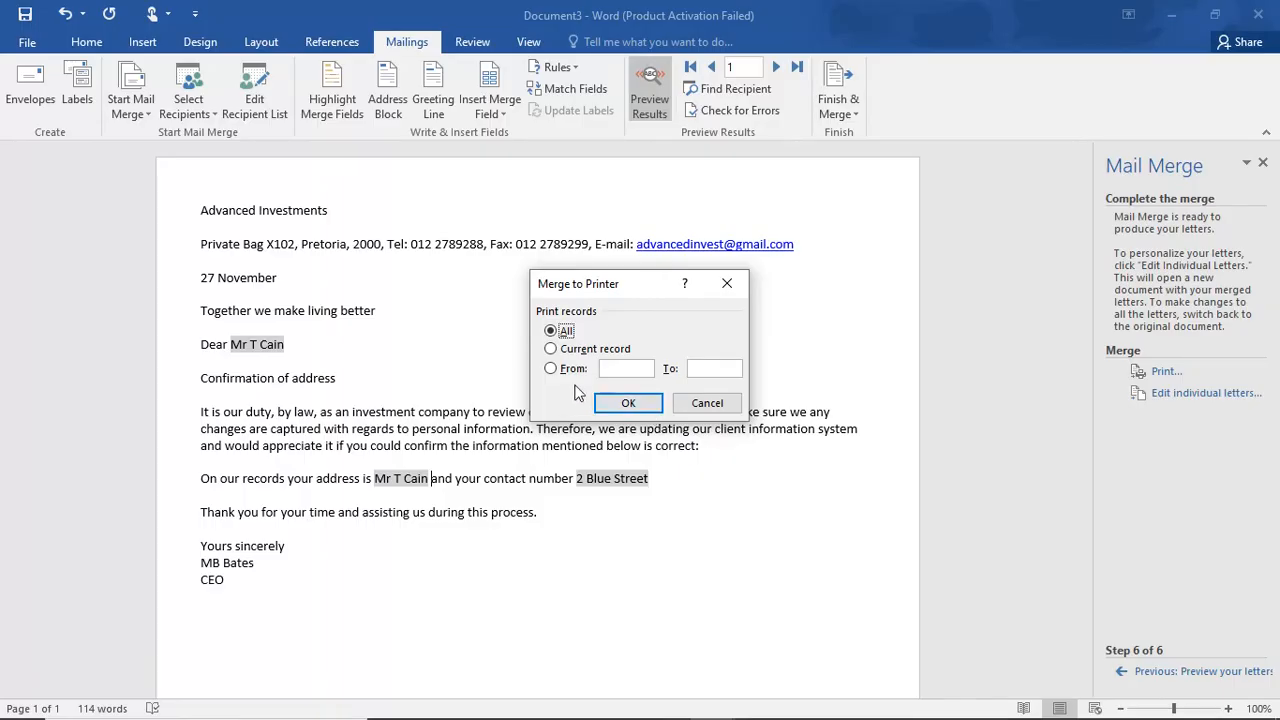
left_click(553, 350)
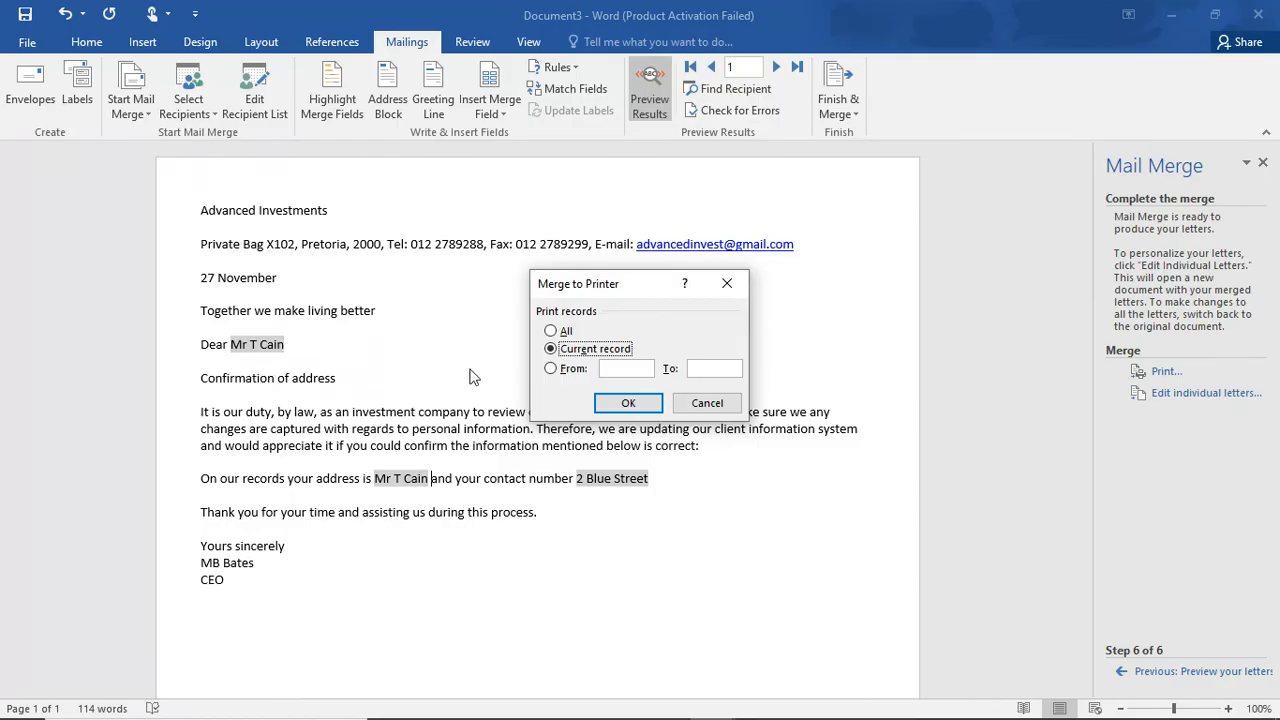
left_click(620, 368)
type("2")
left_click(704, 368)
type("3")
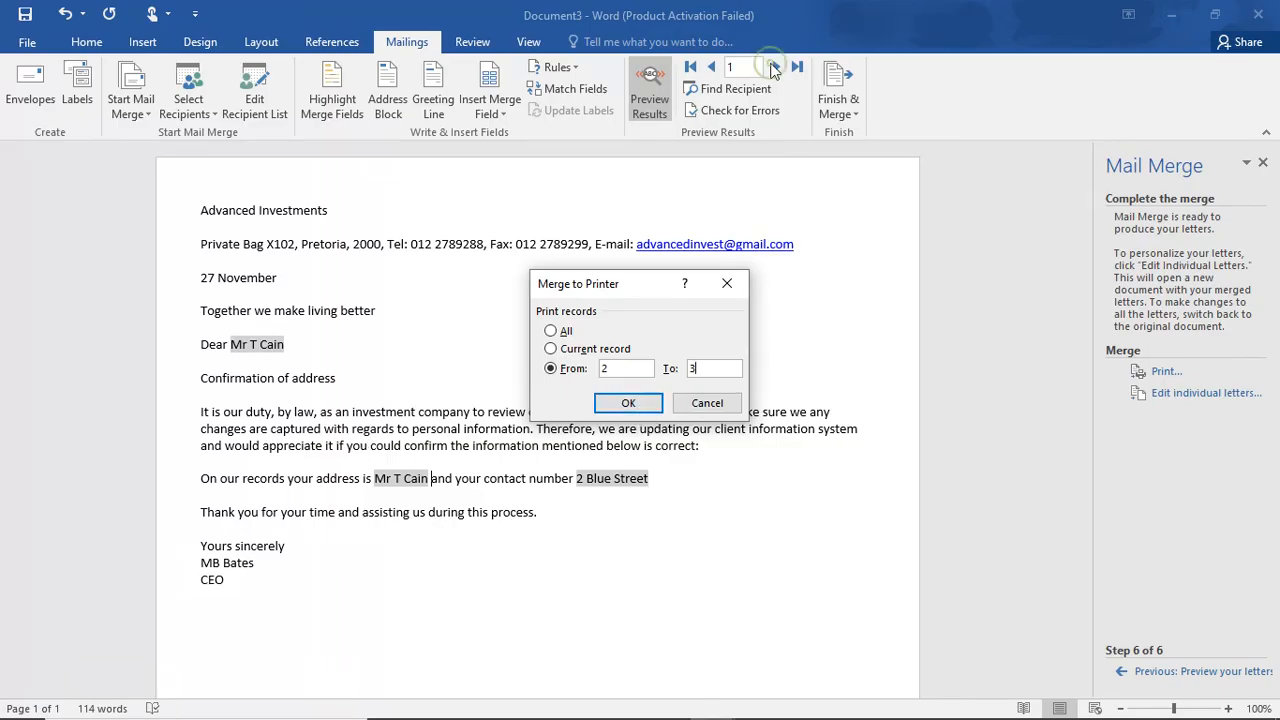
left_click(628, 405)
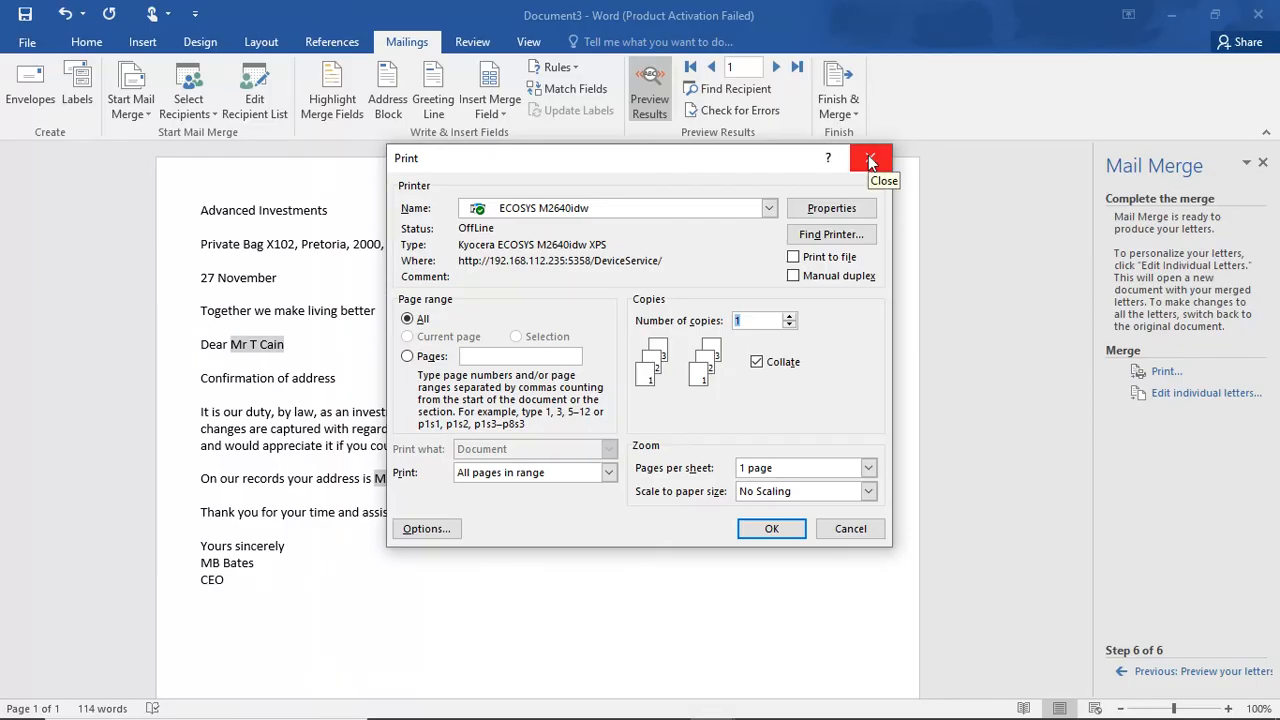
left_click(854, 530)
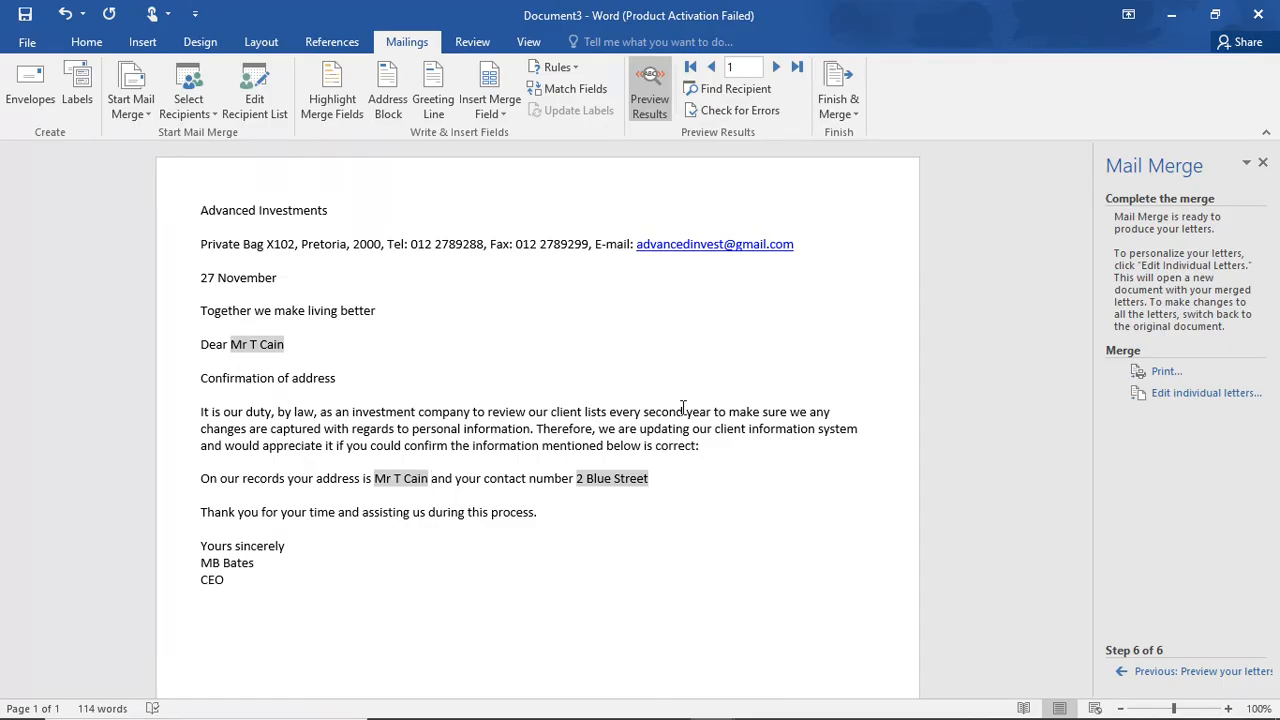
Step: Go back through the mail merge wizard to review the starting document choice and return to the recipient selection stage
left_click(1134, 684)
left_click(1134, 684)
left_click(1134, 684)
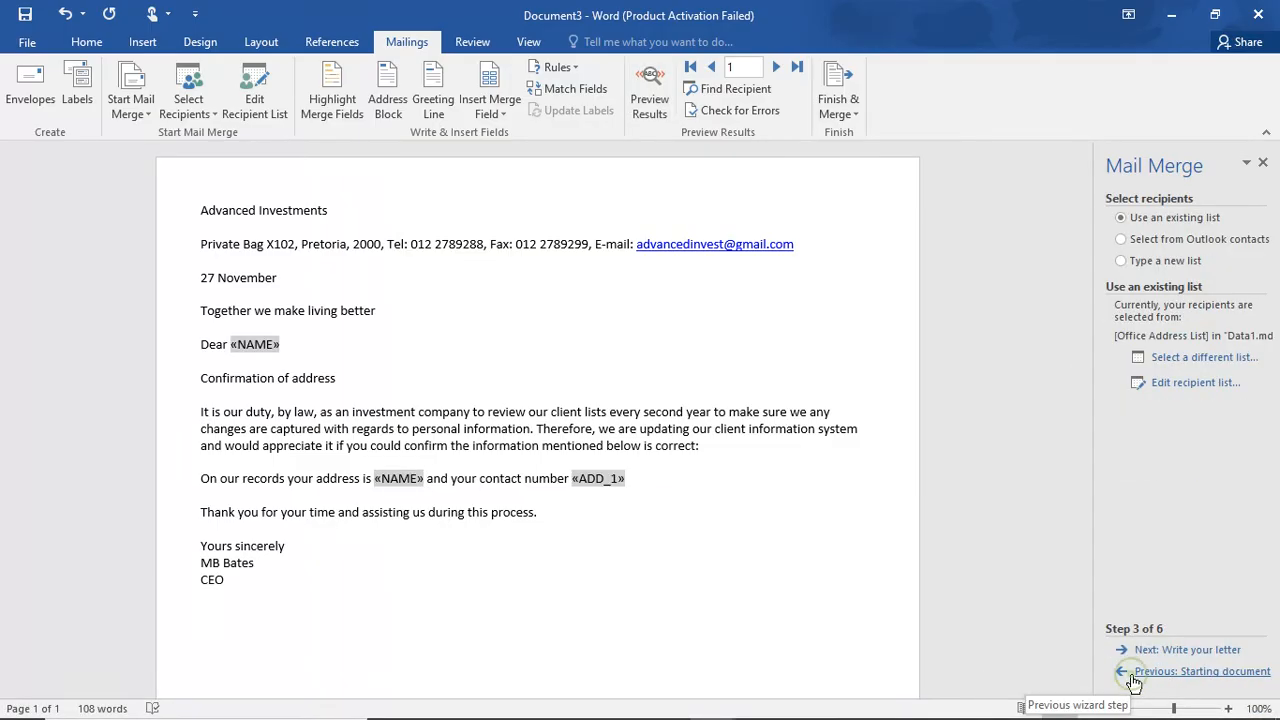
left_click(1134, 683)
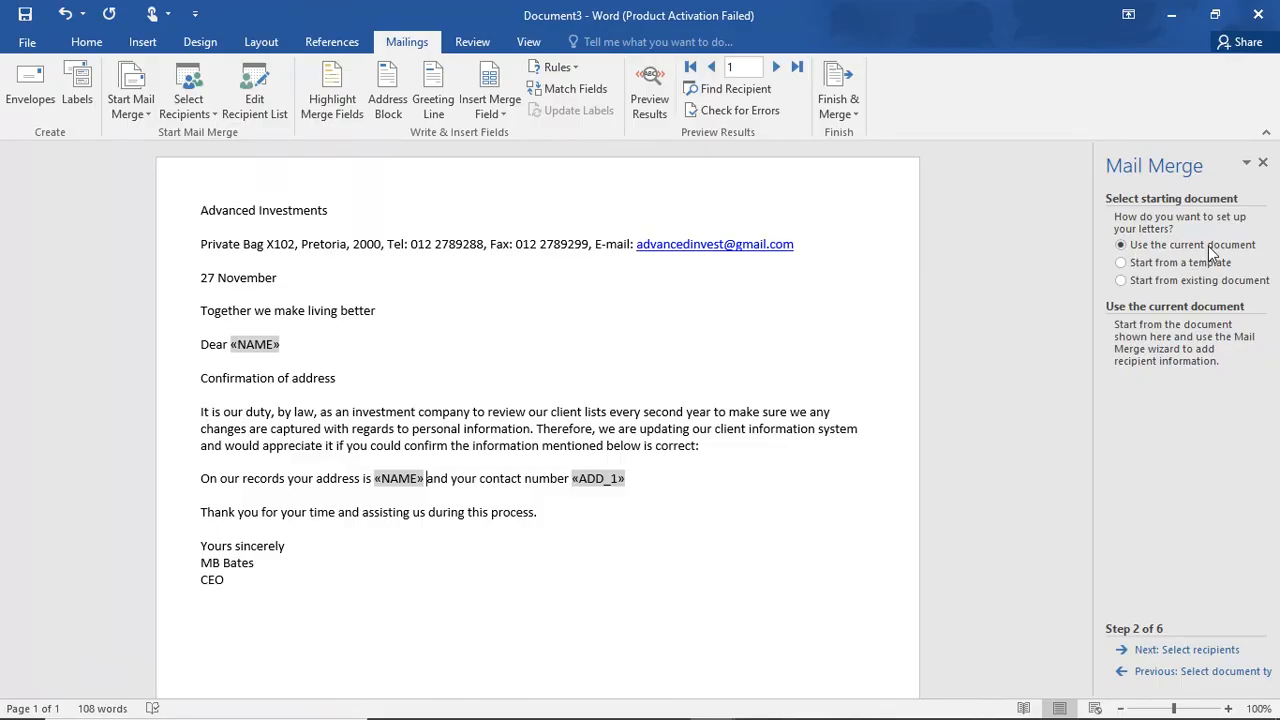
left_click(1199, 652)
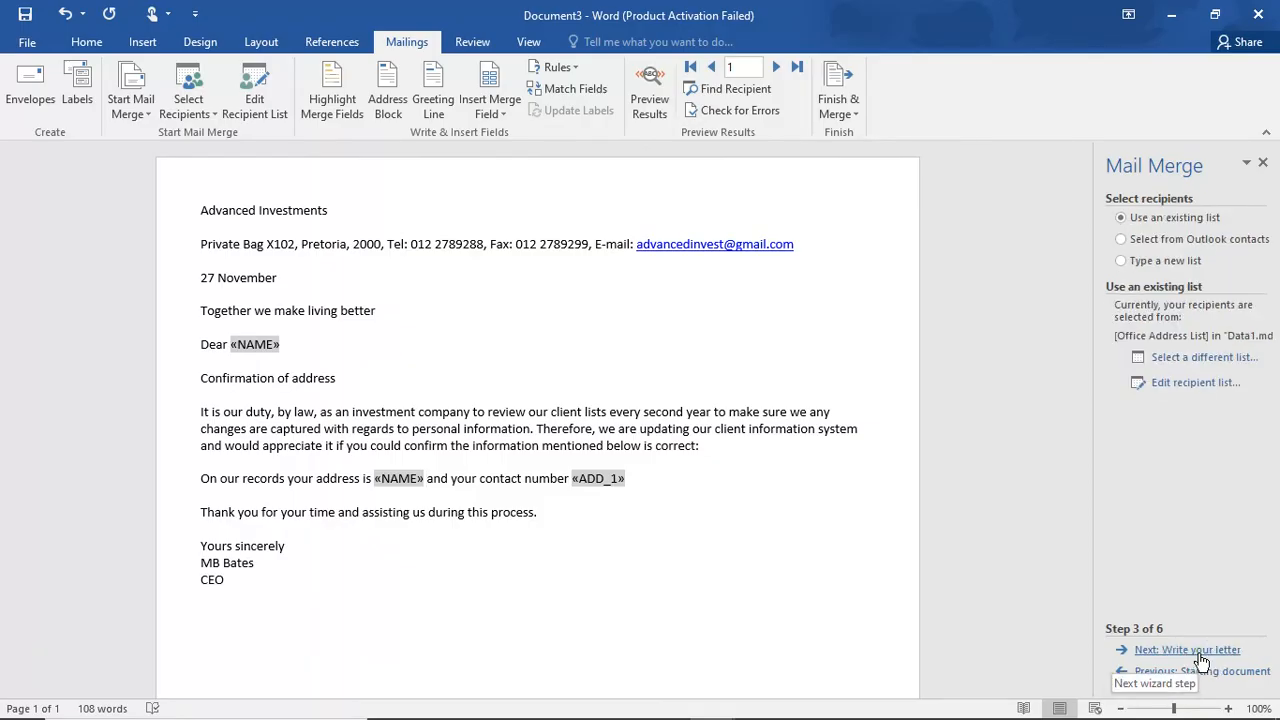